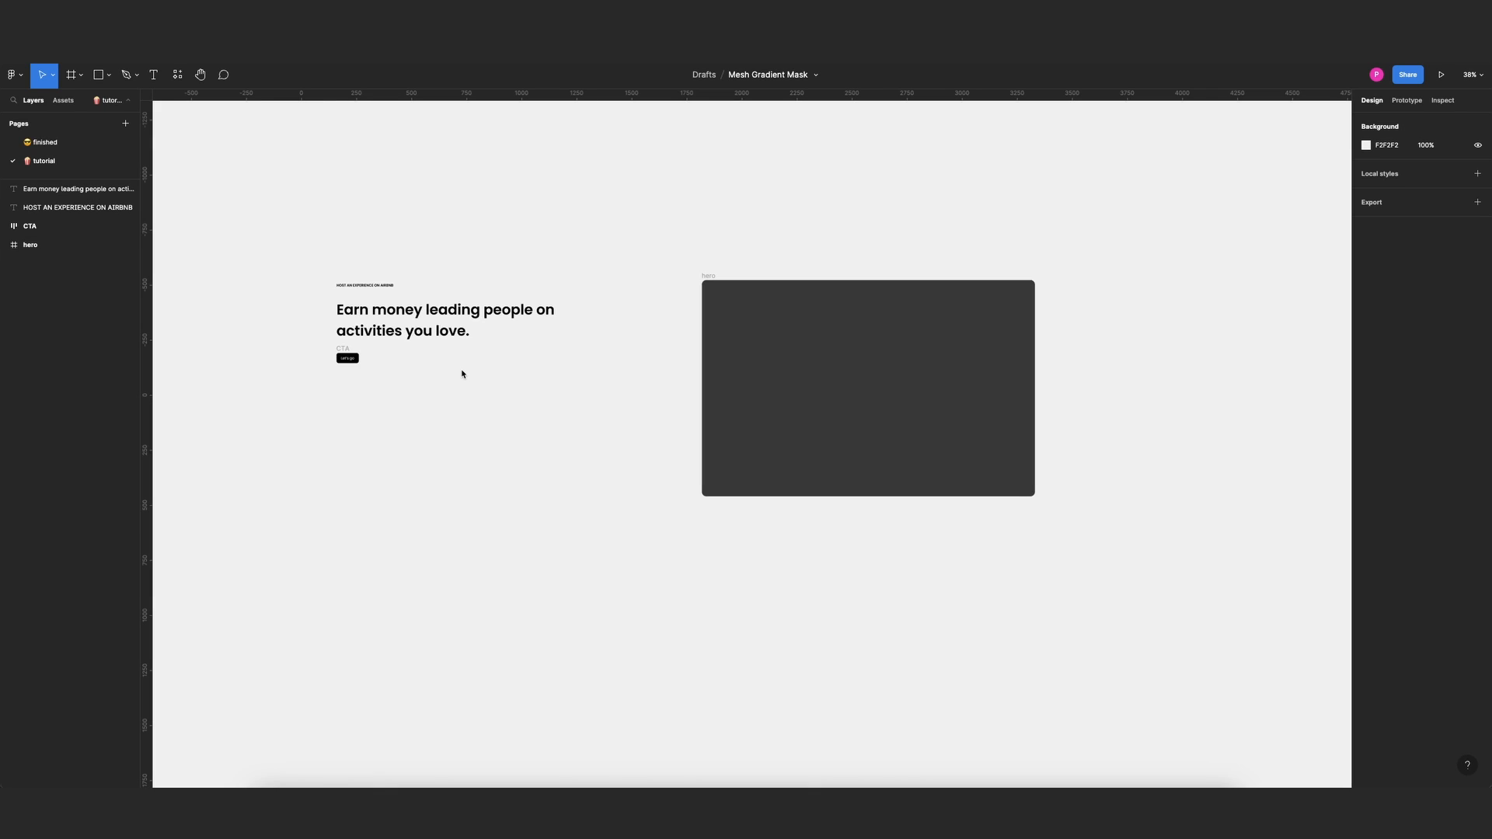
# Move the "Earn money leading people on activities you love." heading to the empty canvas below the hero frame.
pyautogui.scroll(3, 461, 373)
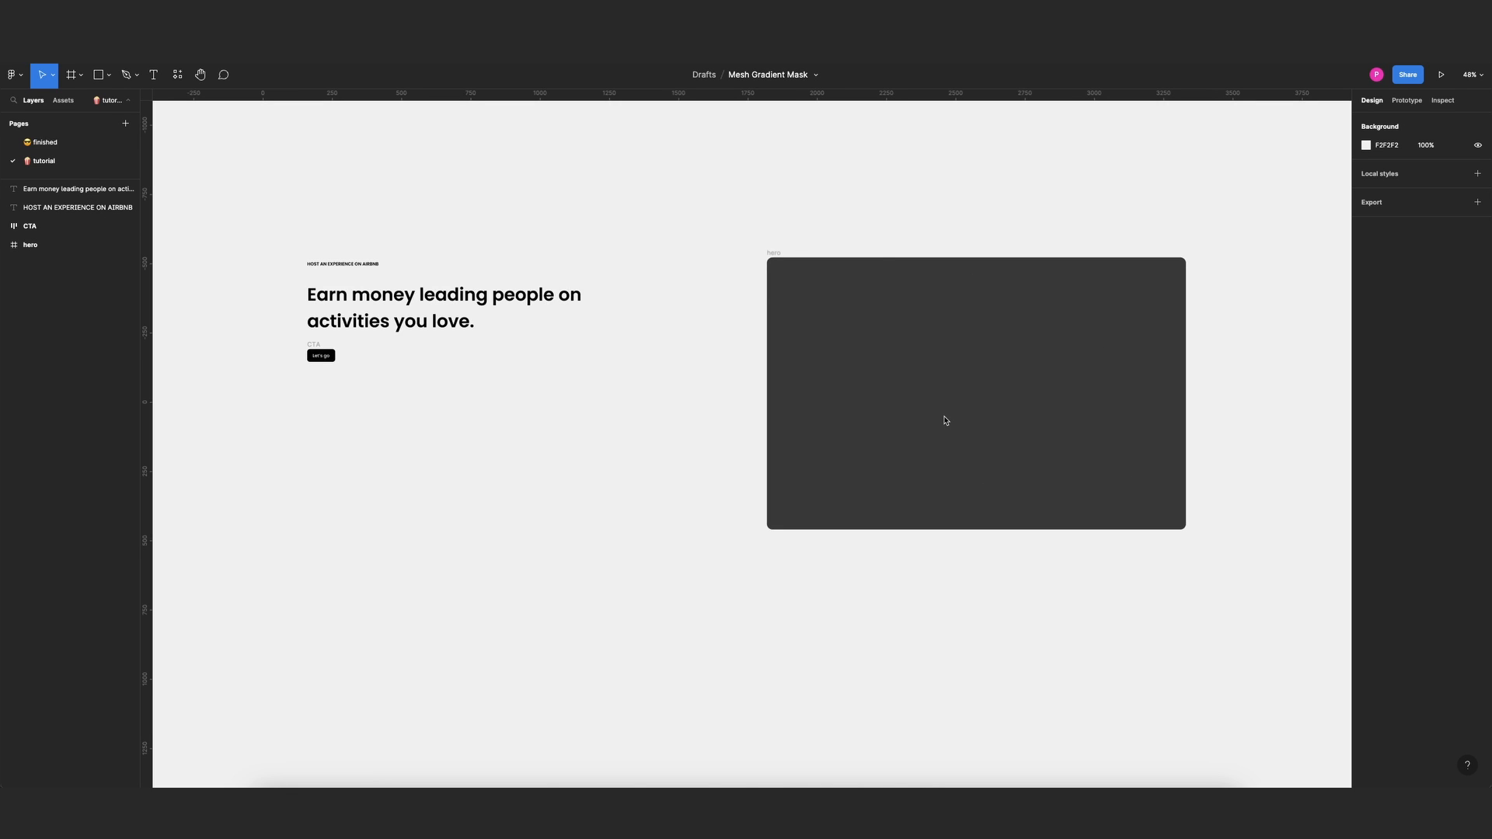
pyautogui.scroll(-2, 476, 353)
pyautogui.hscroll(2, 277, 303)
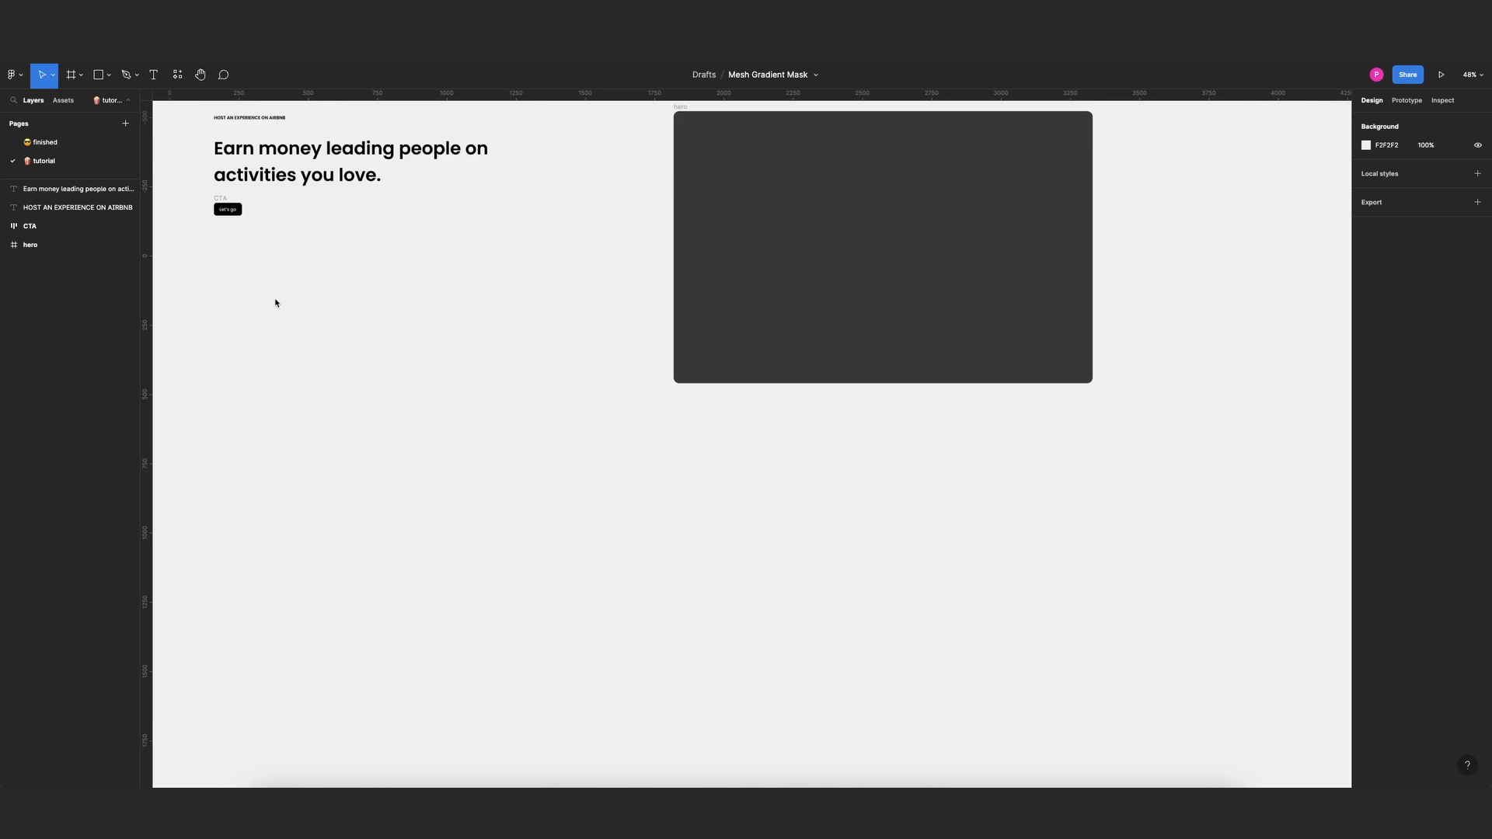
pyautogui.scroll(-3, 371, 335)
pyautogui.scroll(1, 557, 390)
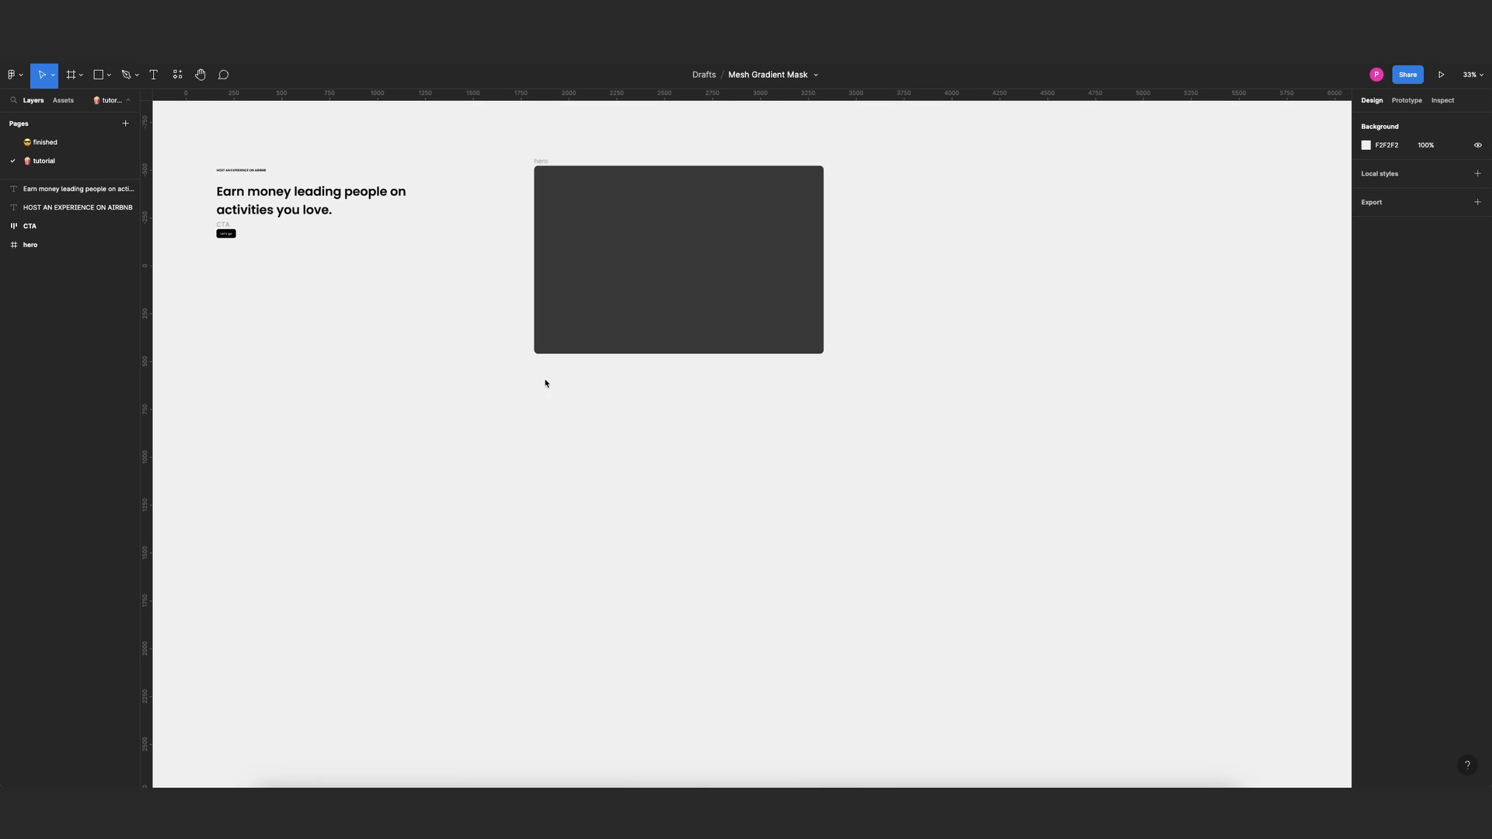
pyautogui.moveTo(306, 215); pyautogui.dragTo(623, 483)
pyautogui.click(843, 527)
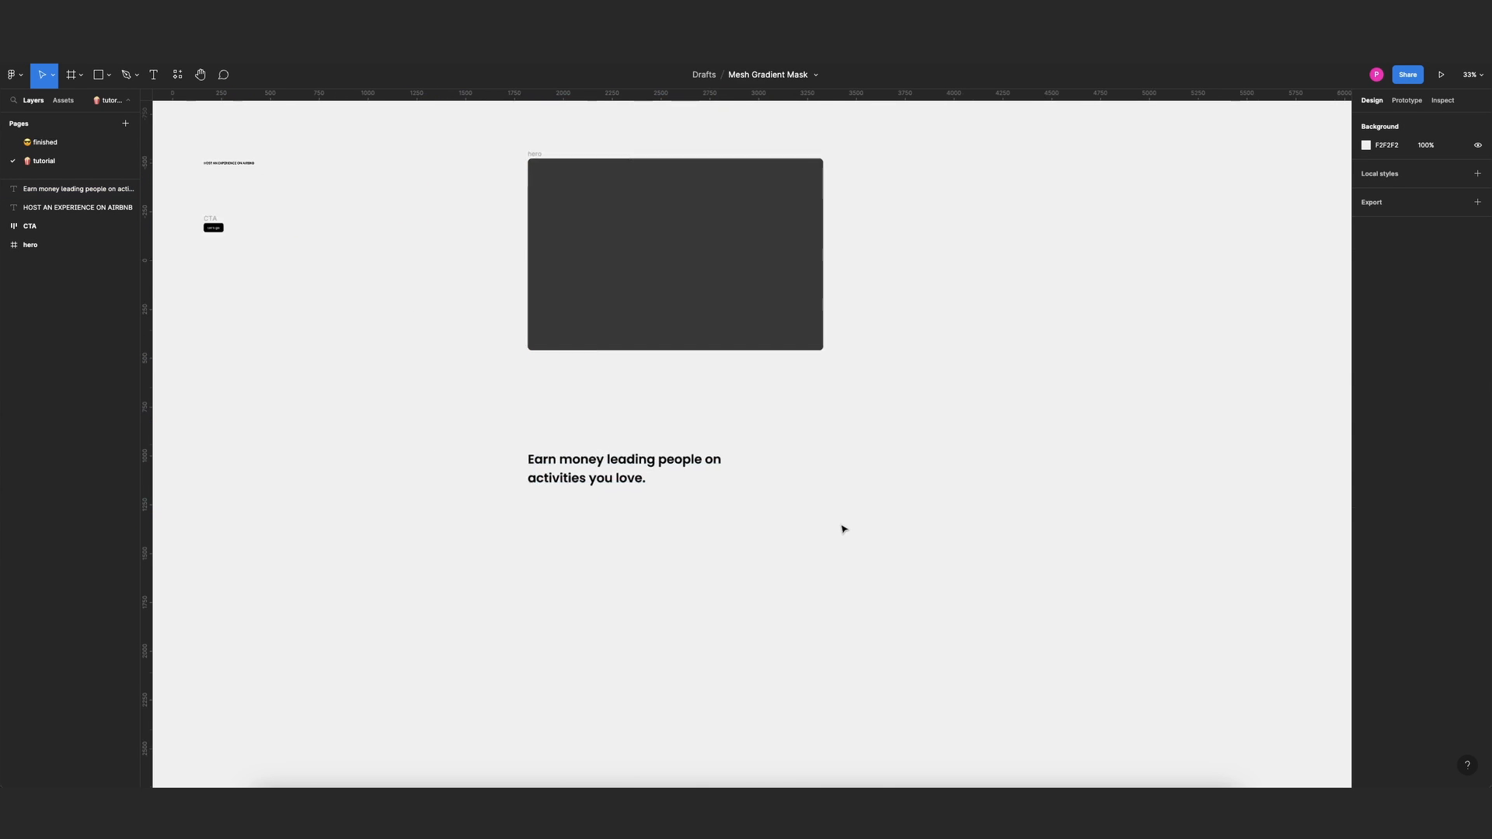
# Draw a rectangle about 1530 × 896 on the canvas beside the heading, below the hero frame.
pyautogui.scroll(2, 843, 527)
pyautogui.press('r')
pyautogui.moveTo(742, 374)
pyautogui.mouseDown()
pyautogui.moveTo(769, 410)
pyautogui.moveTo(977, 546)
pyautogui.moveTo(1089, 580)
pyautogui.mouseUp()
pyautogui.click(922, 346)
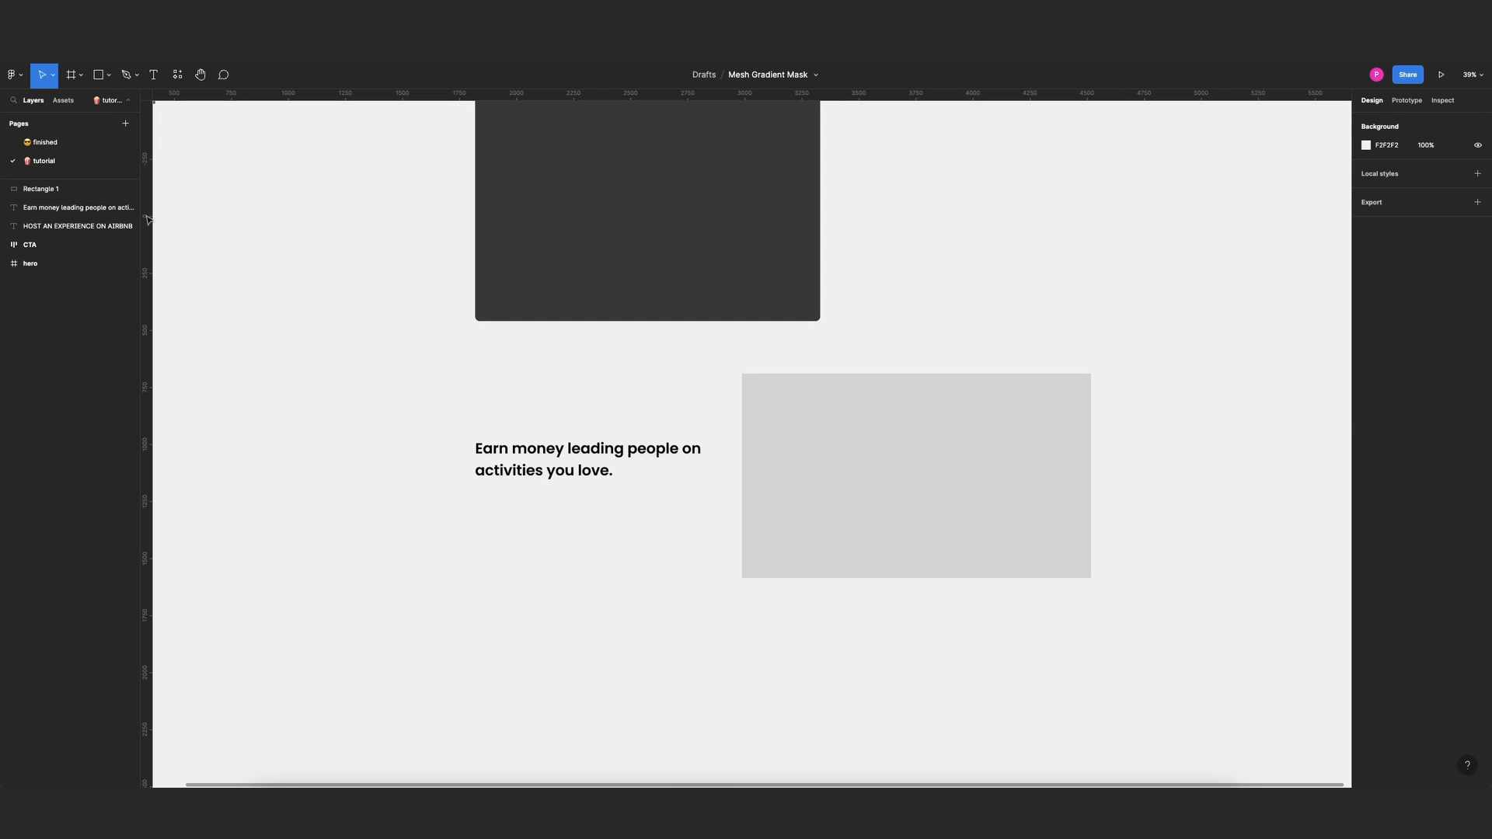
# Bring the heading layer above the rectangle in the stacking order and place the heading over the rectangle.
pyautogui.click(78, 207)
pyautogui.moveTo(79, 203); pyautogui.dragTo(77, 184)
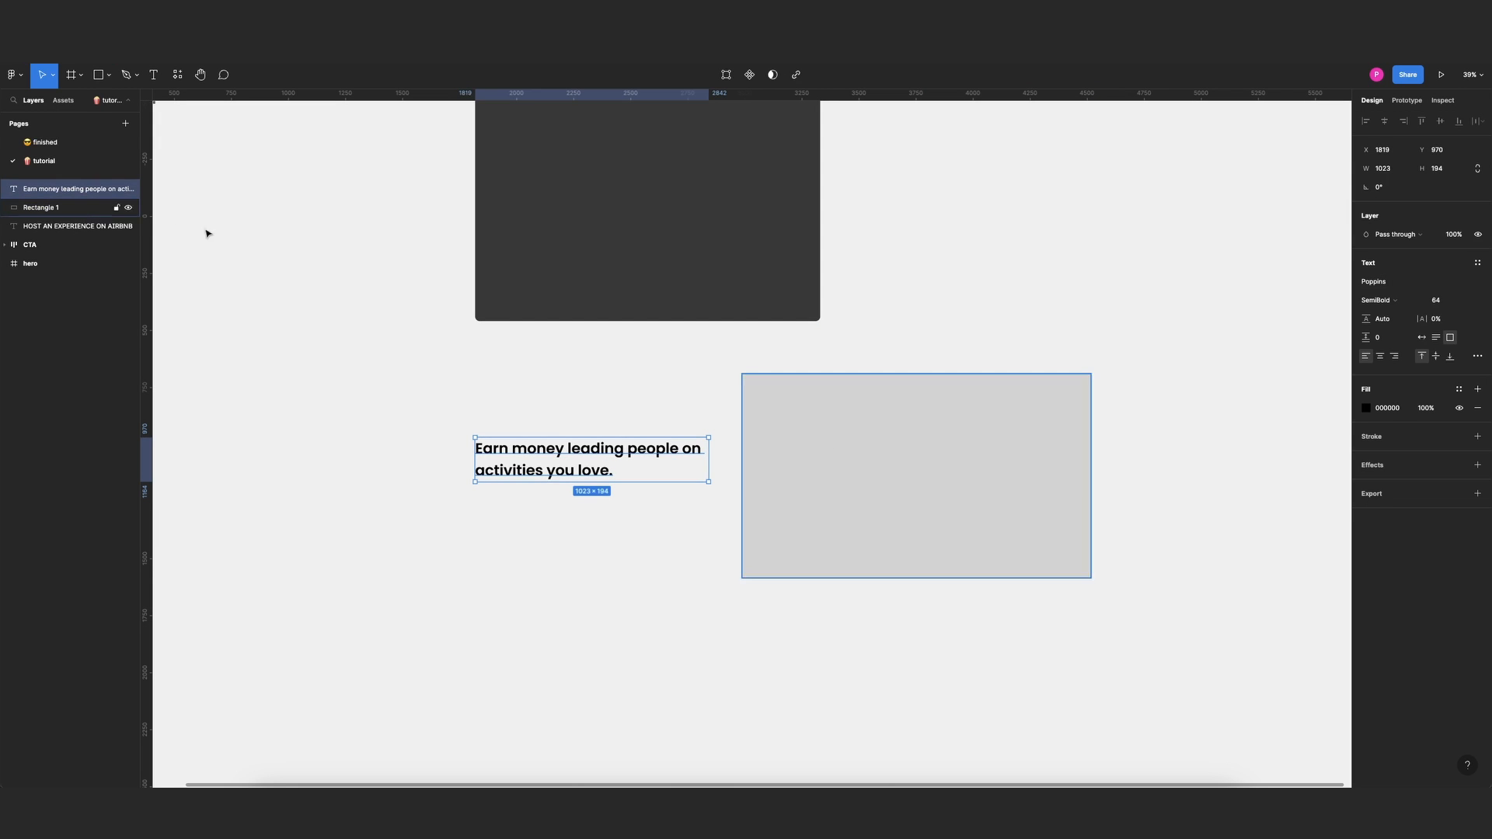
pyautogui.moveTo(607, 457); pyautogui.dragTo(906, 459)
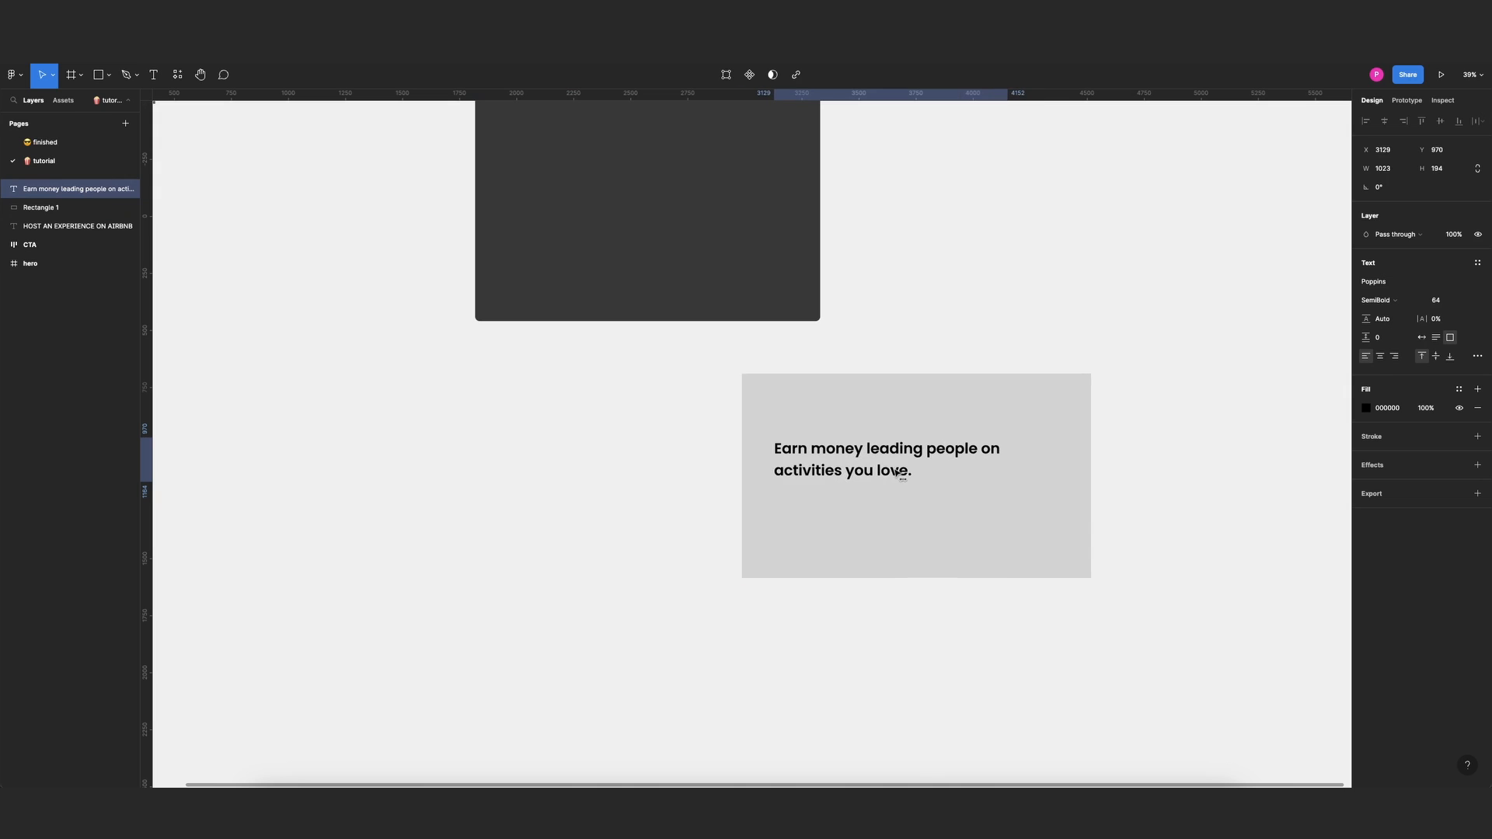
# Combine the heading and the rectangle with Exclude selection so the text is cut out of the shape.
pyautogui.keyDown('shift'); pyautogui.click(893, 421); pyautogui.keyUp('shift')
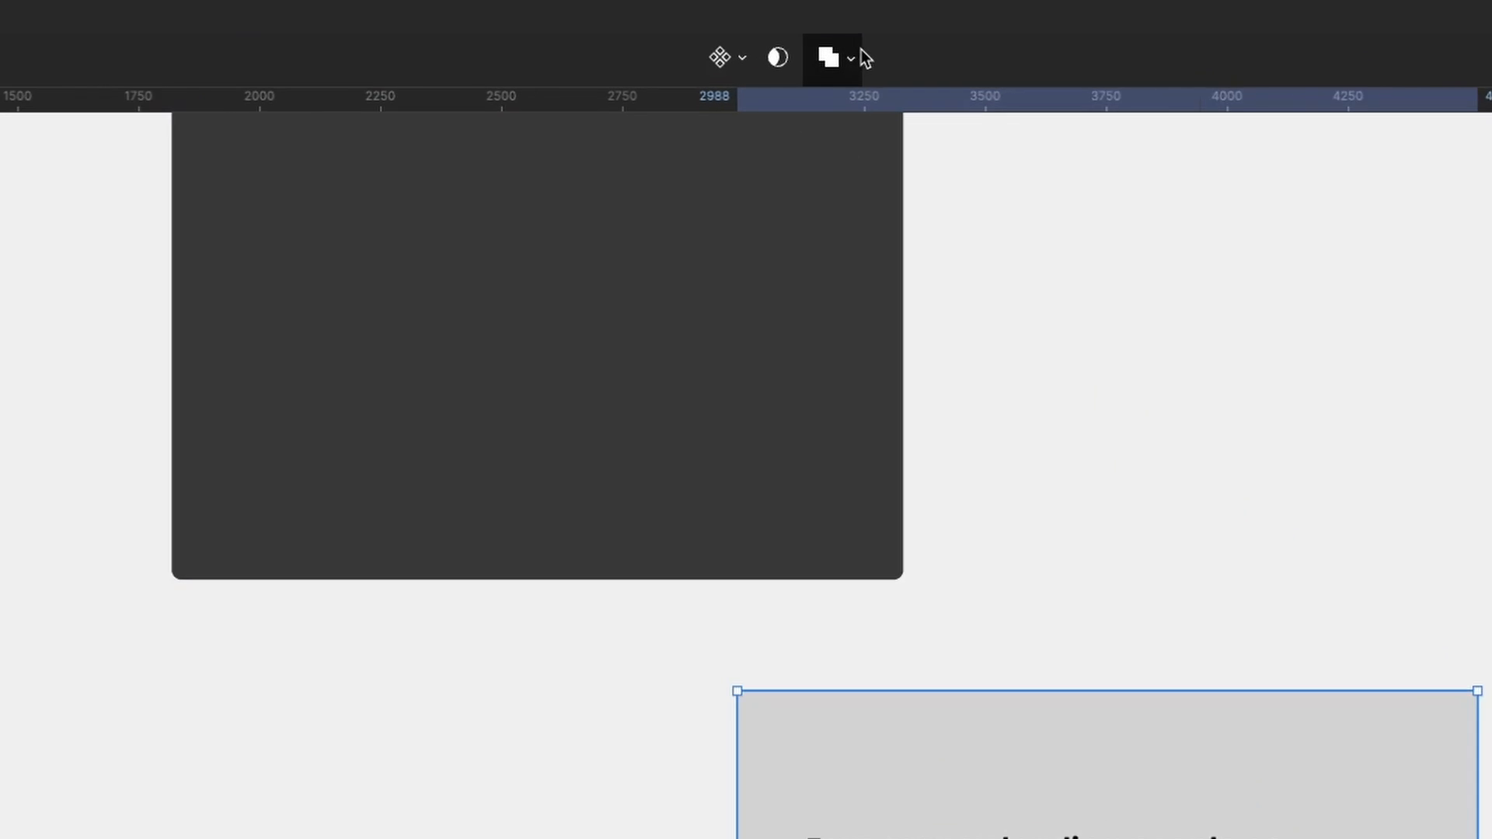
pyautogui.click(794, 75)
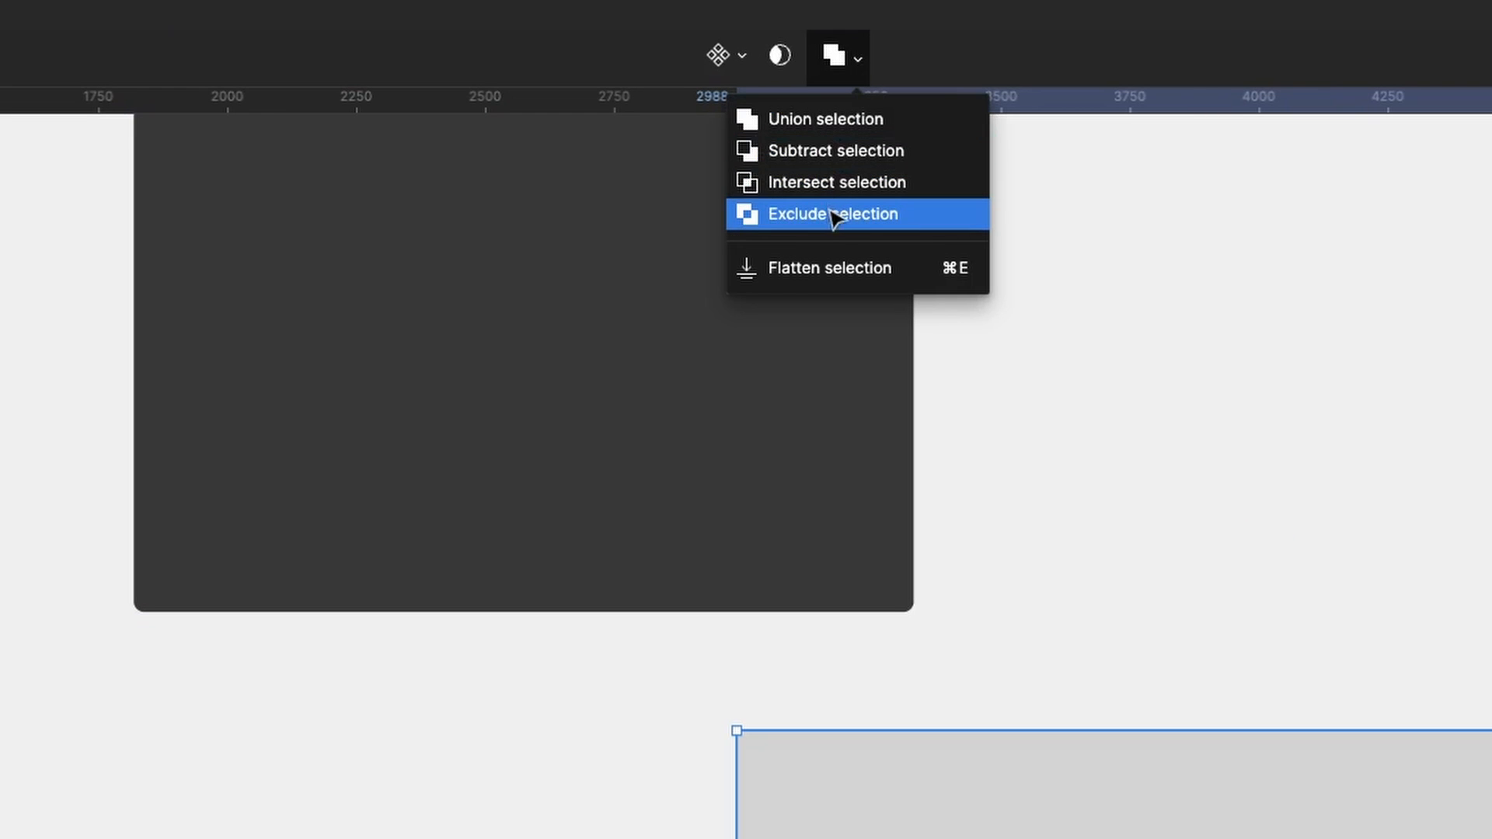
pyautogui.click(828, 209)
# Fill the excluded shape with white FFFFFF and move it into the hero frame at X 0, Y 0.
pyautogui.click(1366, 281)
pyautogui.moveTo(1216, 300); pyautogui.dragTo(1196, 293)
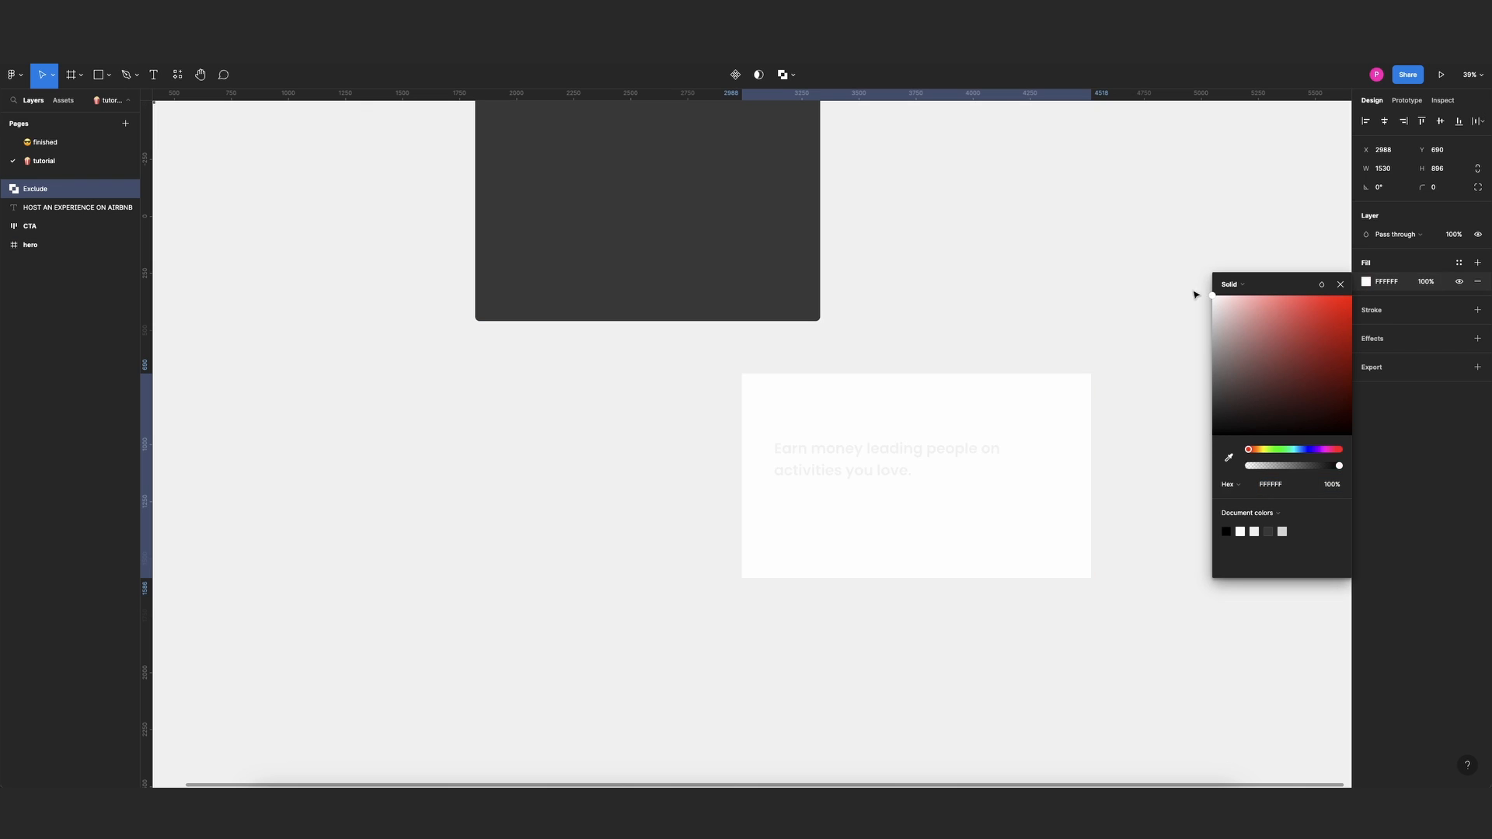
pyautogui.click(1339, 285)
pyautogui.scroll(2, 1092, 290)
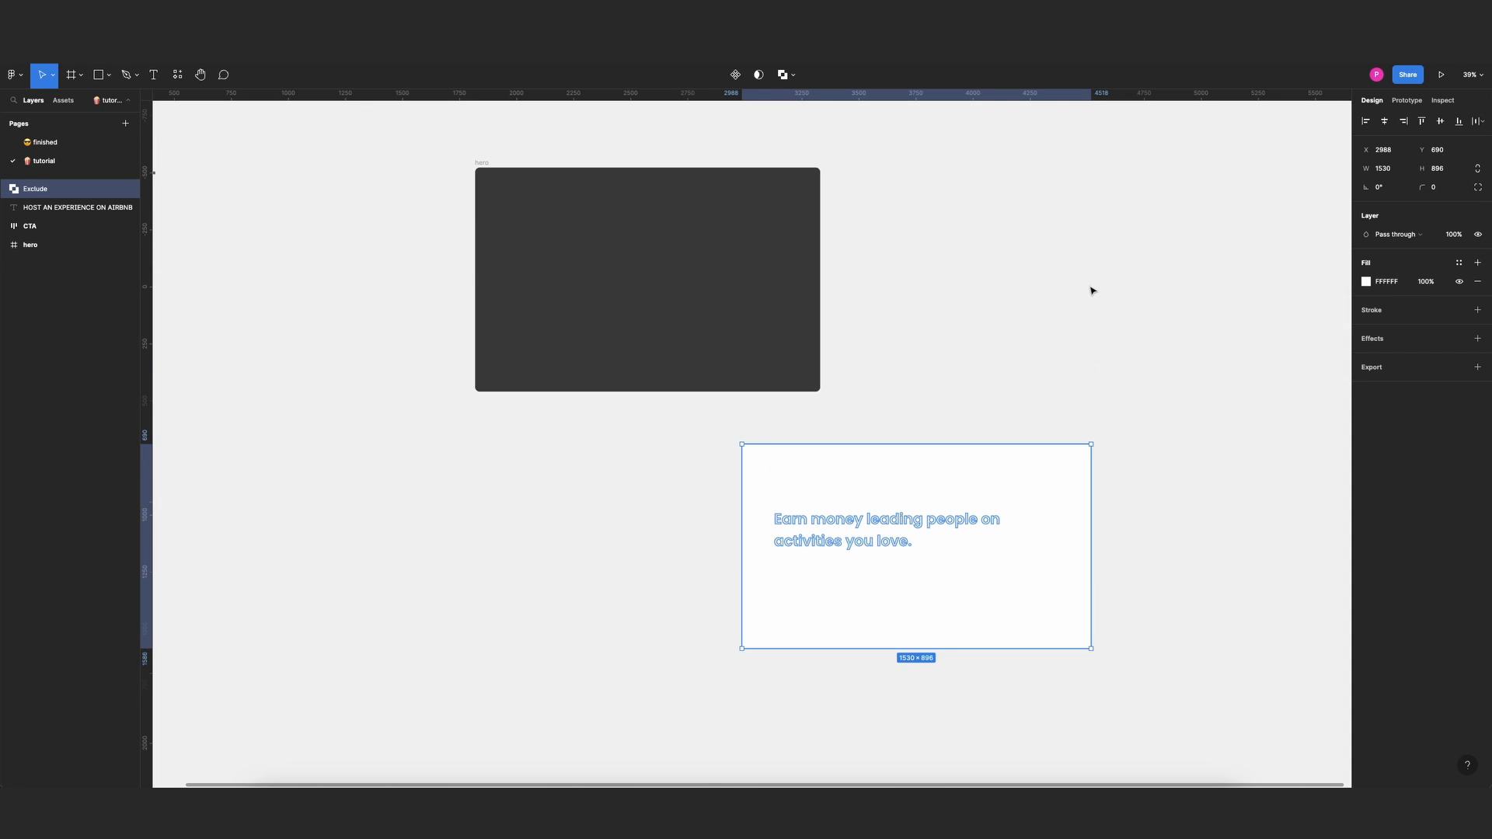
pyautogui.moveTo(932, 463); pyautogui.dragTo(669, 190)
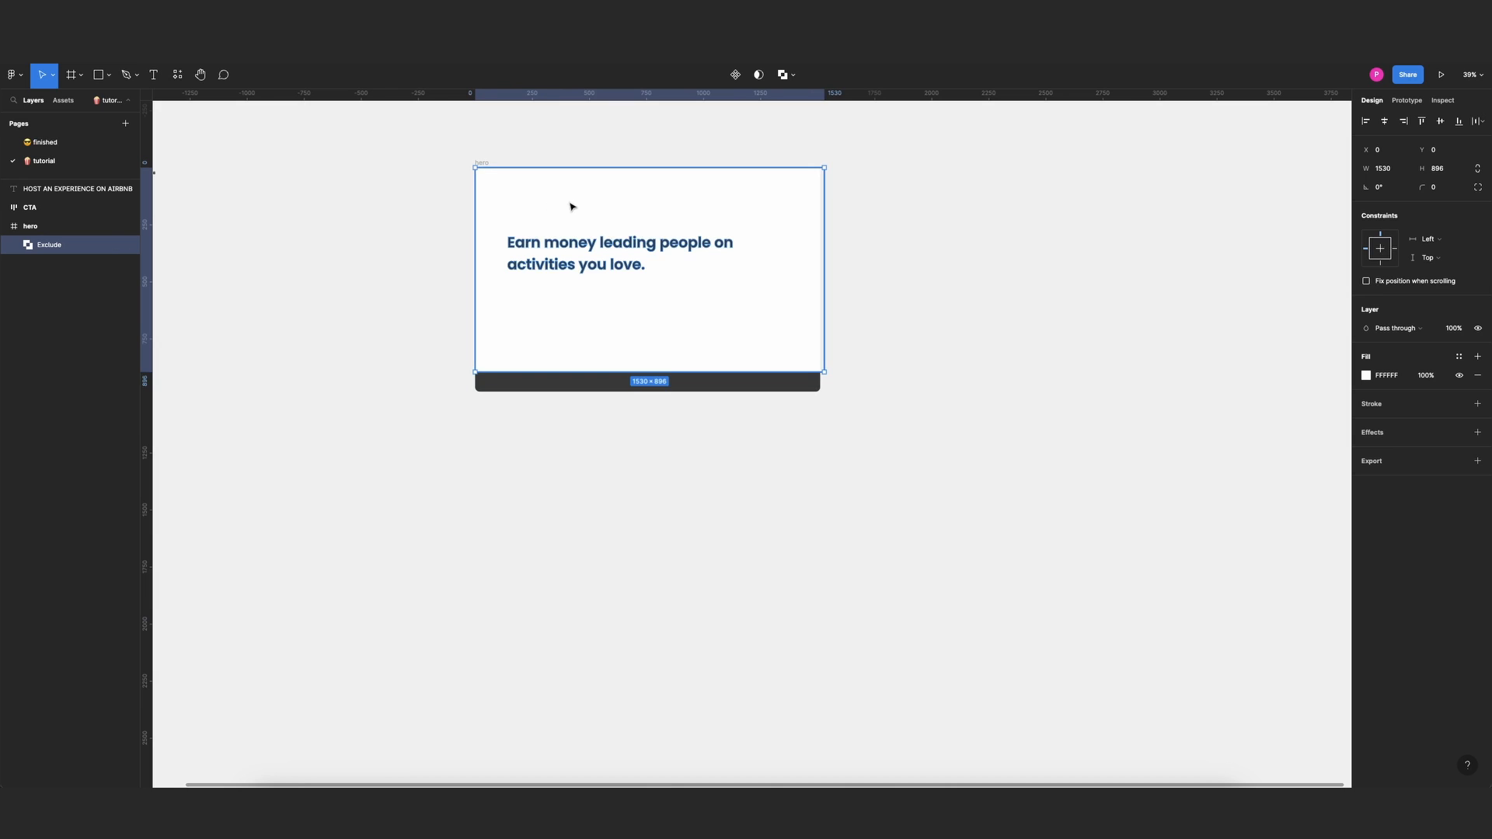
# Resize the rectangle inside the Exclude group to the hero frame's width, 1512, and a height of about 791.
pyautogui.scroll(5, 573, 206)
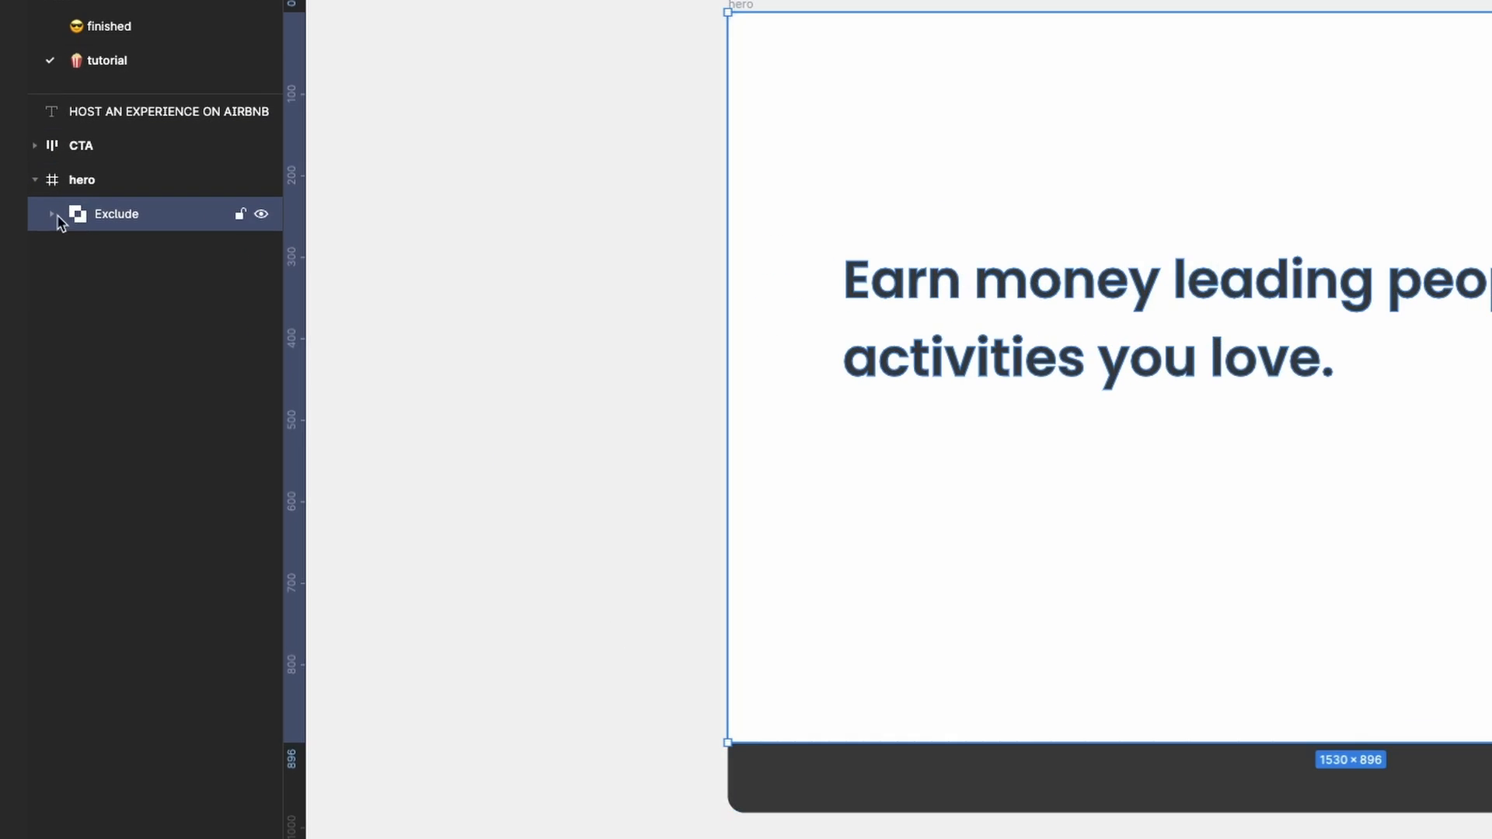
pyautogui.click(54, 214)
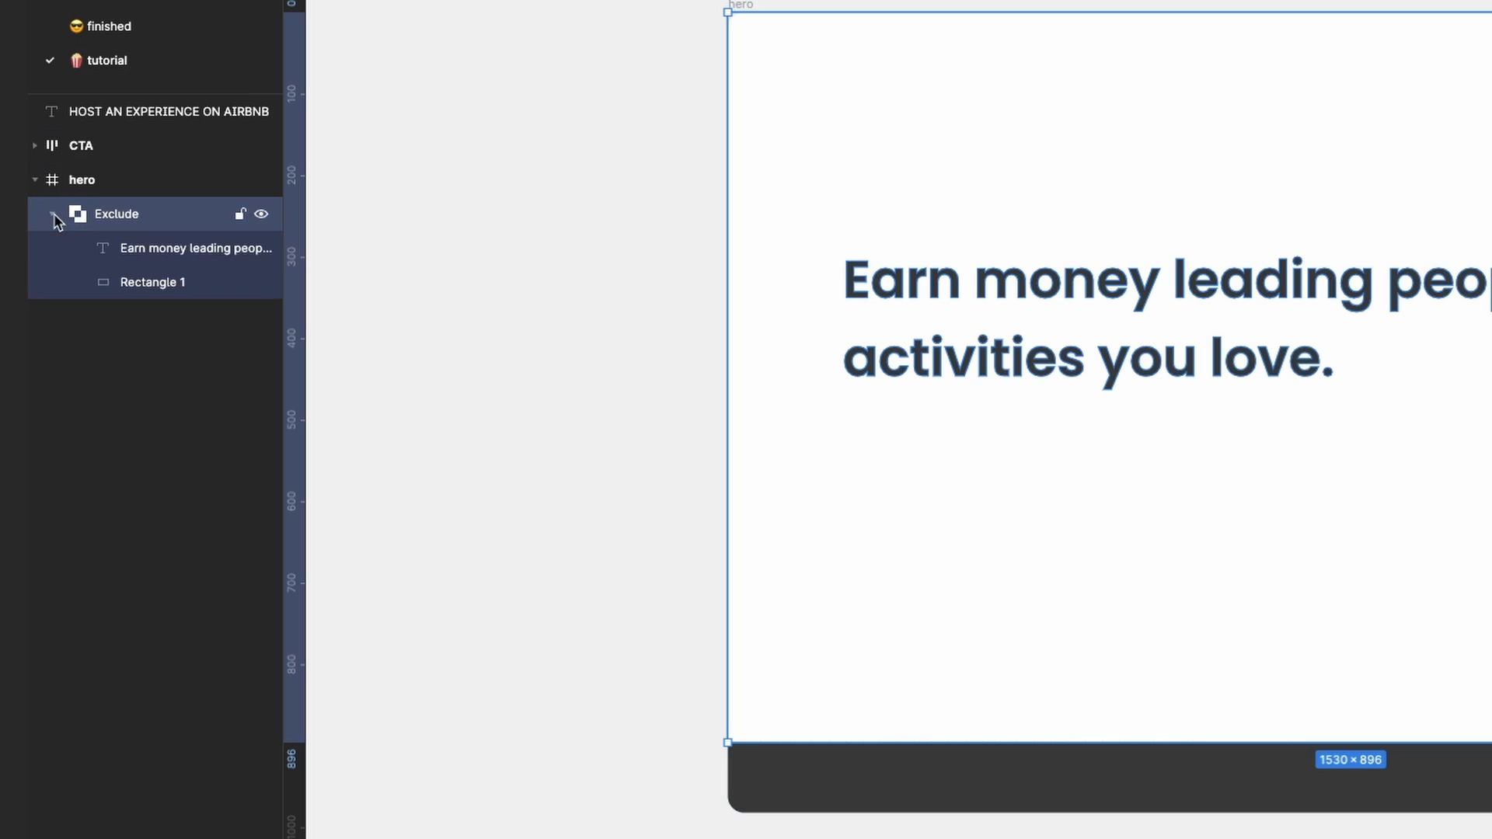
pyautogui.click(140, 287)
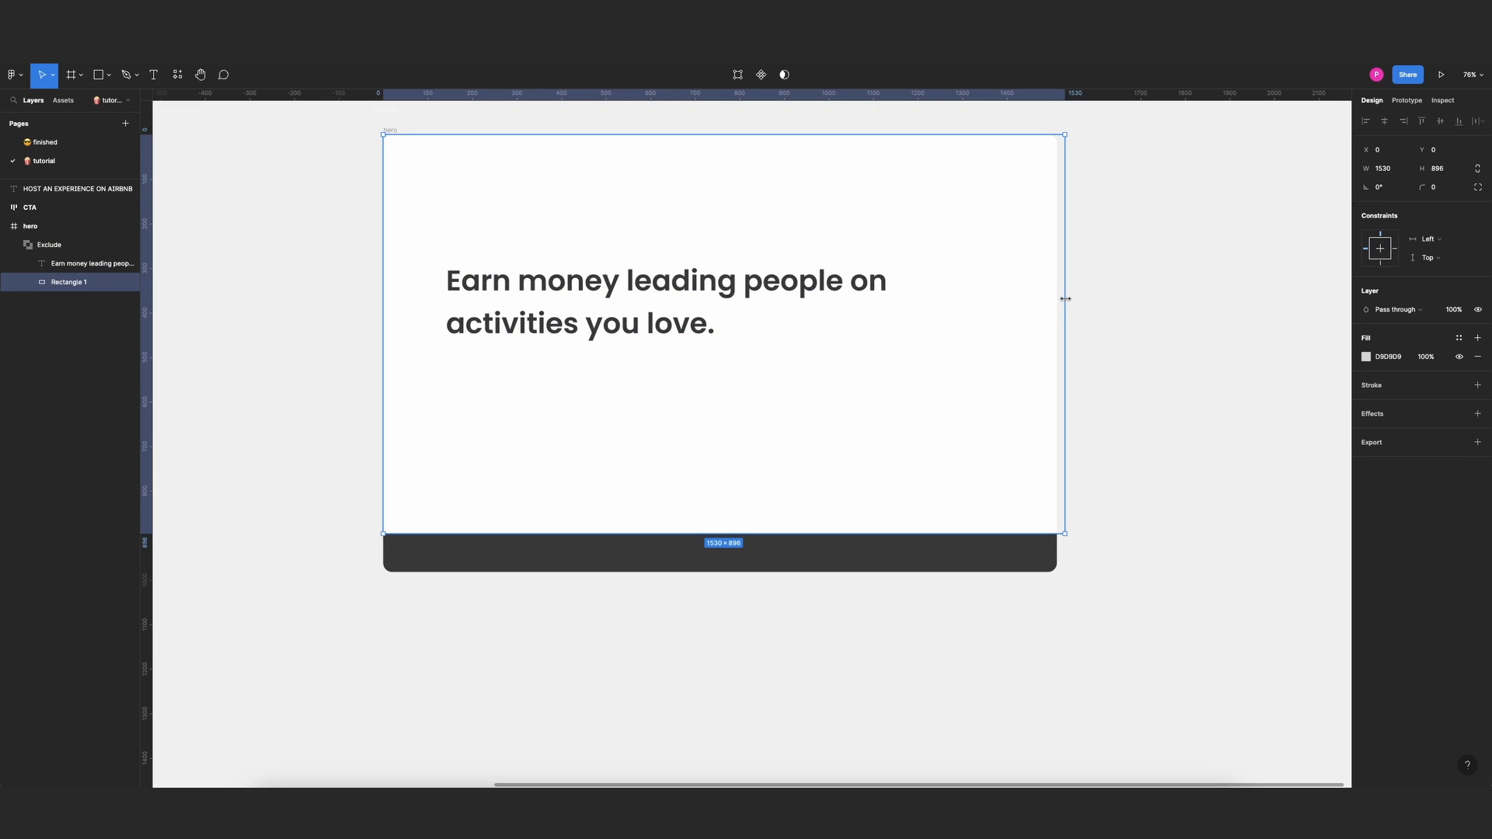
pyautogui.moveTo(1065, 298); pyautogui.dragTo(1060, 298)
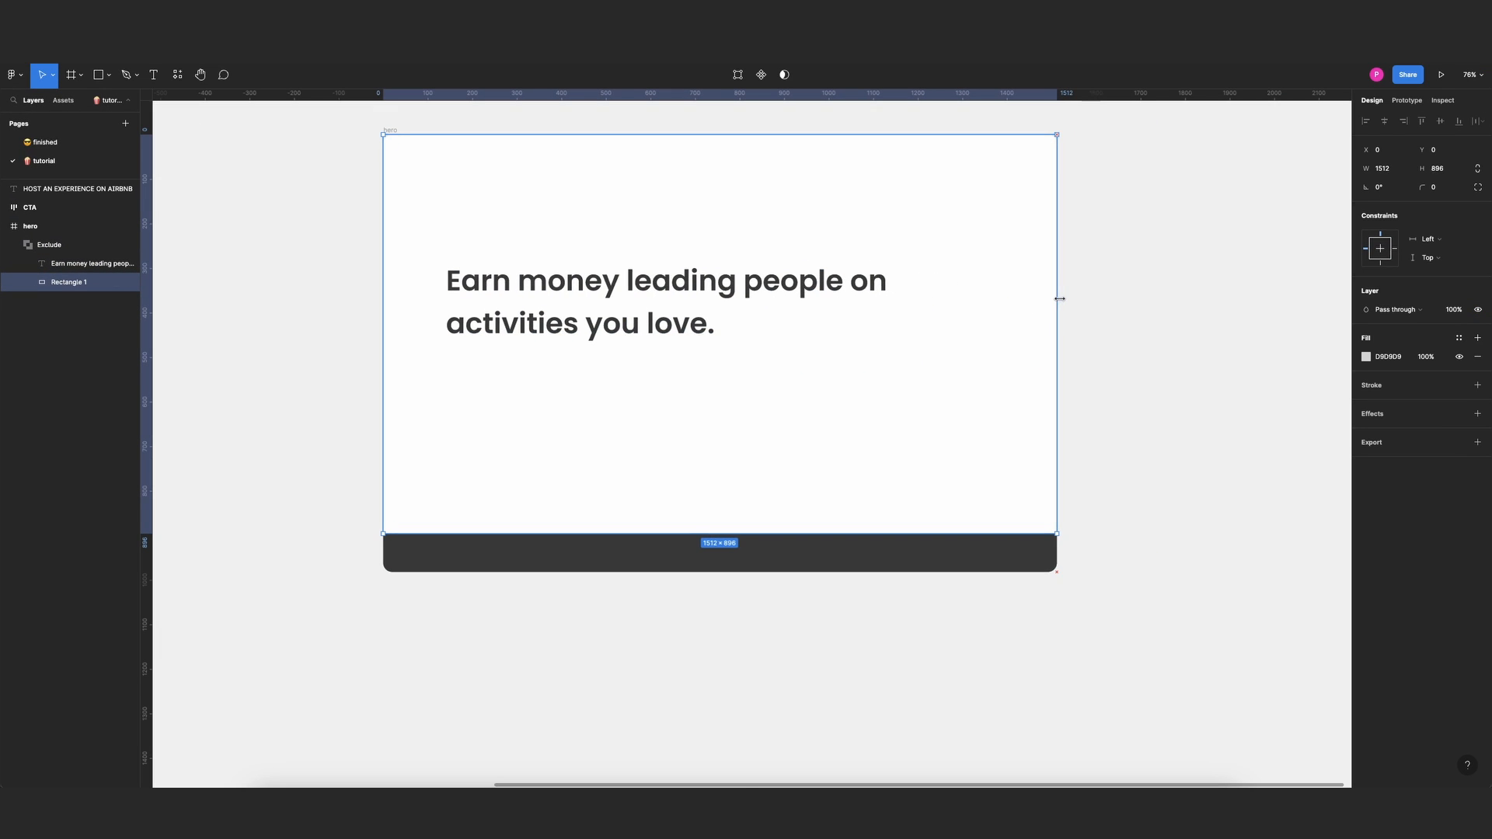
pyautogui.moveTo(759, 541); pyautogui.dragTo(746, 475)
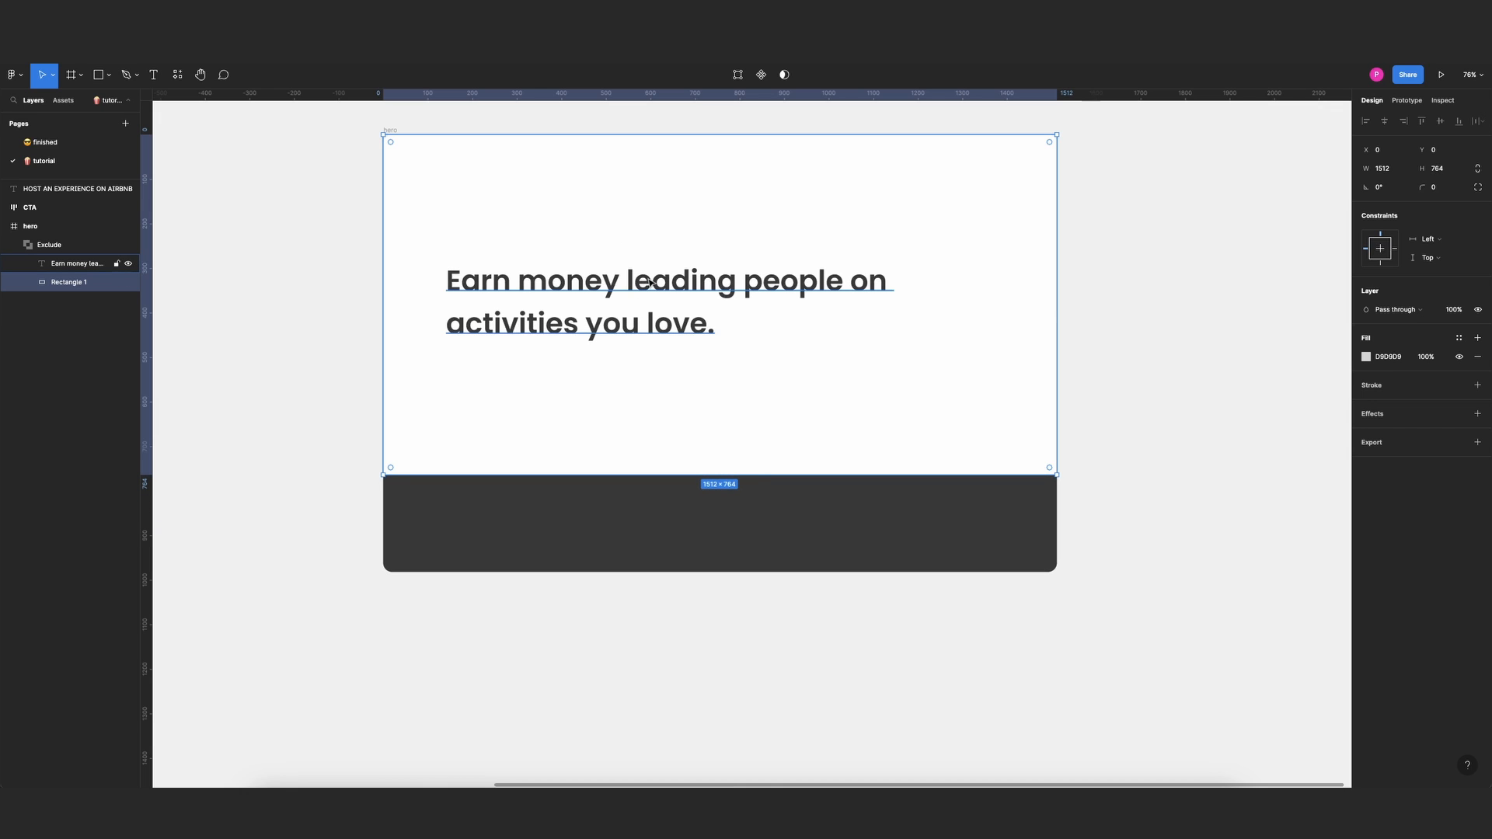
pyautogui.moveTo(689, 474)
pyautogui.mouseDown()
pyautogui.moveTo(683, 504)
pyautogui.moveTo(680, 487)
pyautogui.mouseUp()
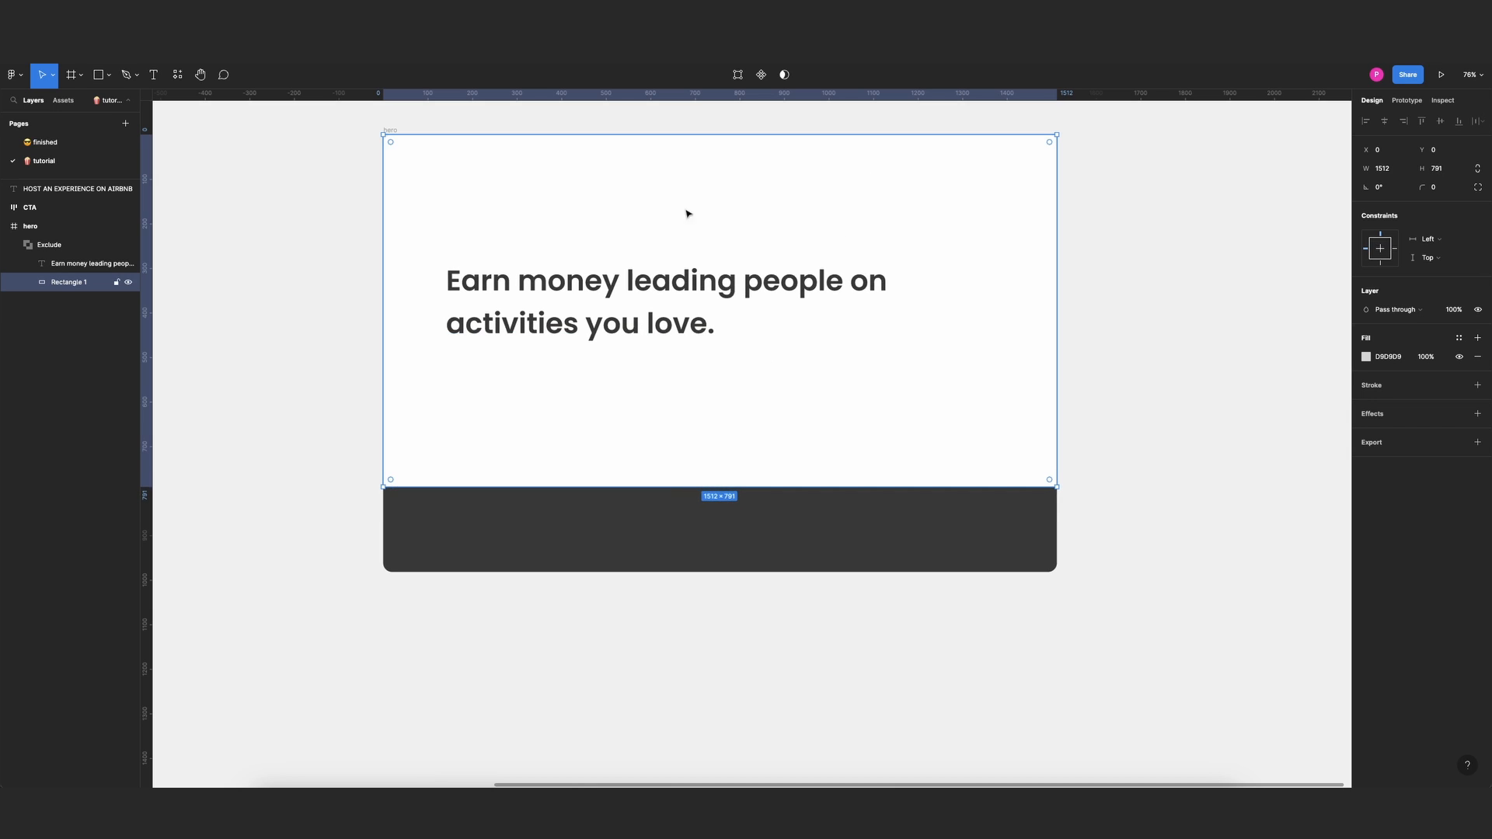
# Reposition the heading text inside the Exclude group to about X 110, Y 273.
pyautogui.click(468, 286)
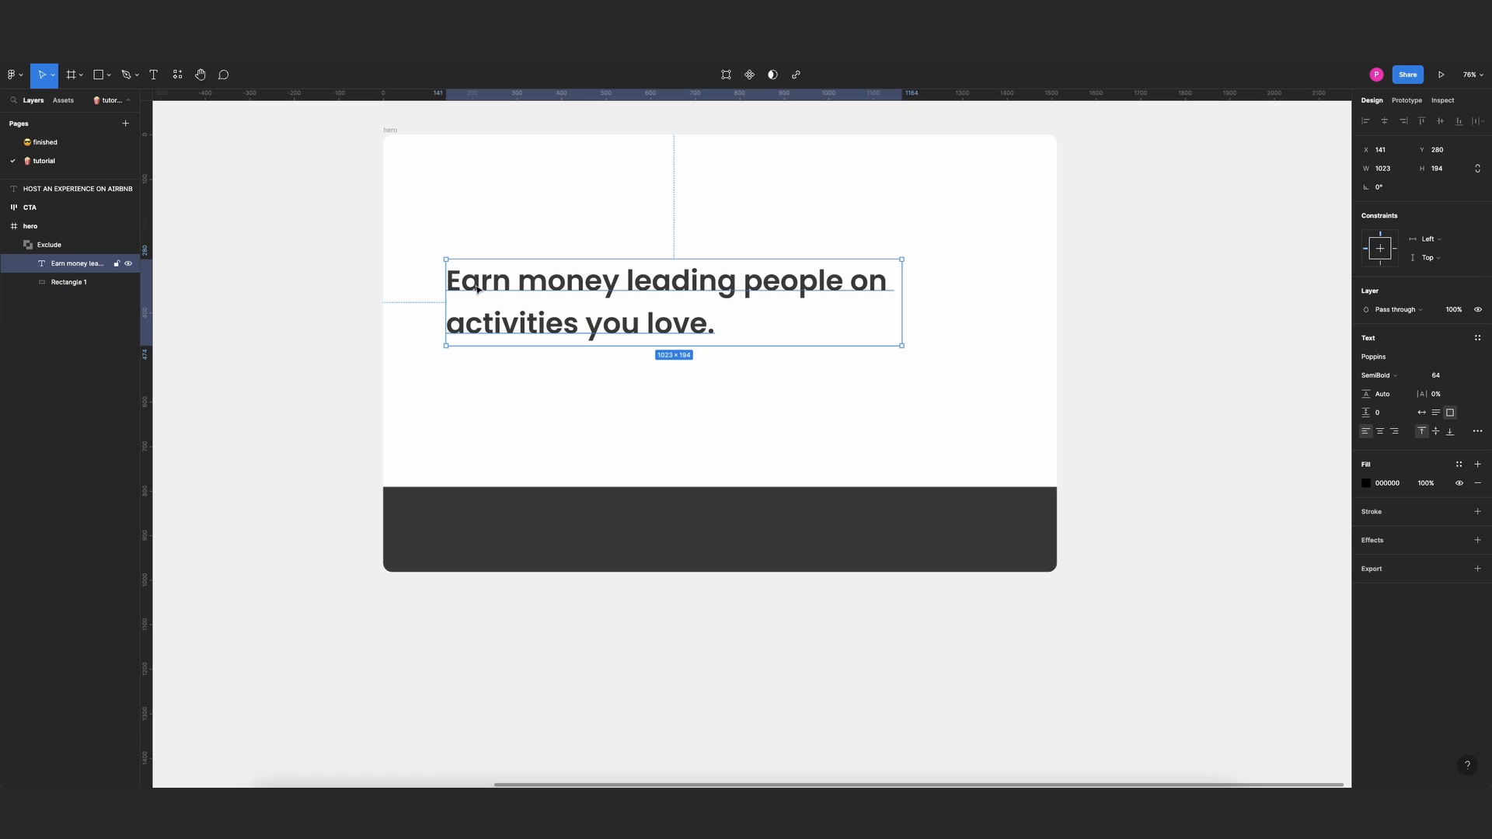
pyautogui.press('alt')
pyautogui.moveTo(506, 293); pyautogui.dragTo(492, 293)
pyautogui.press('alt')
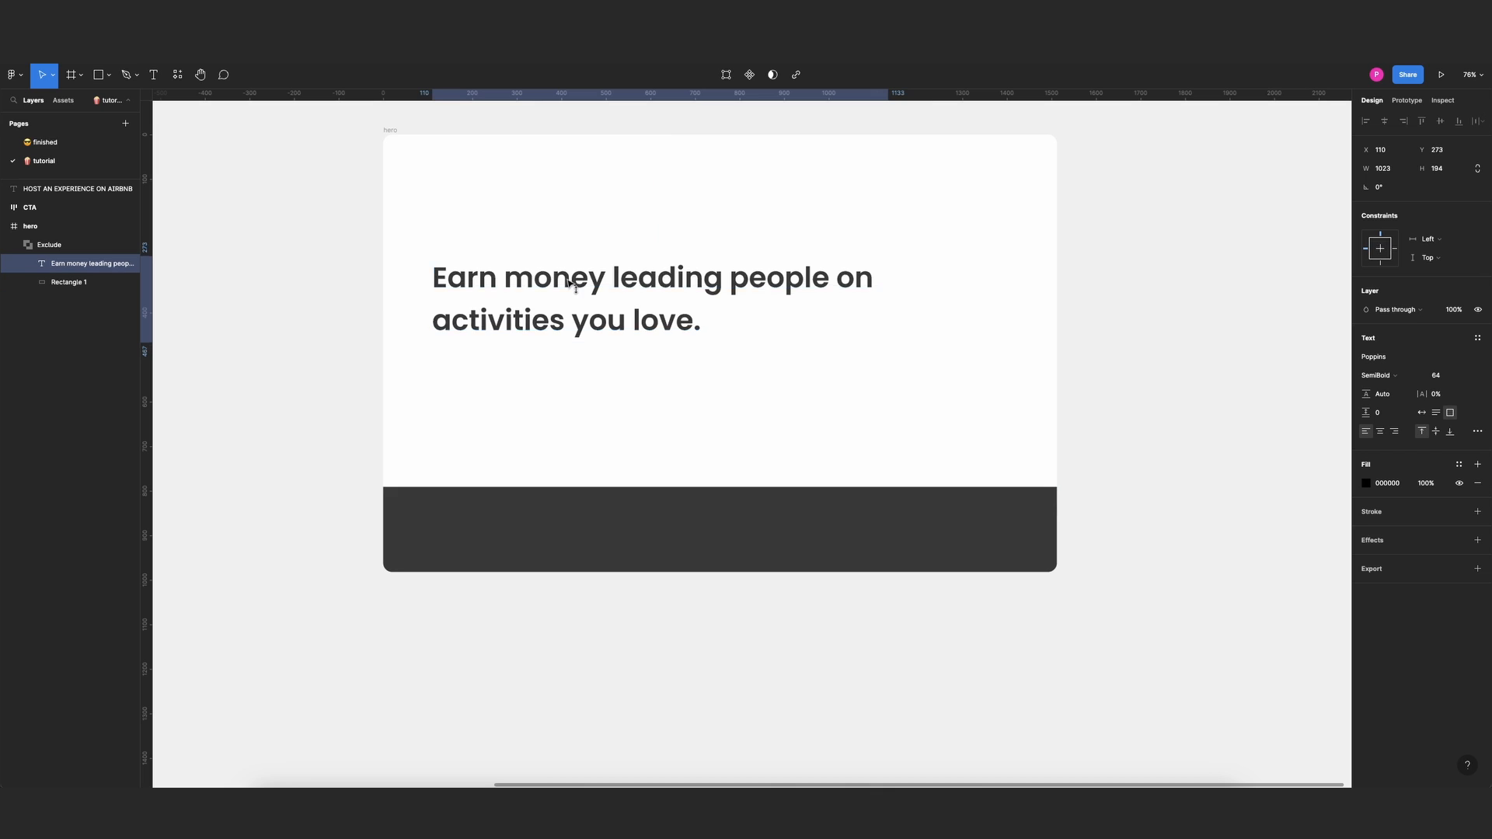
pyautogui.click(1171, 261)
# Move the "HOST AN EXPERIENCE ON AIRBNB" text above the hero heading and the CTA button below it, aligned with its left edge.
pyautogui.scroll(-3, 1167, 265)
pyautogui.scroll(-3, 1168, 265)
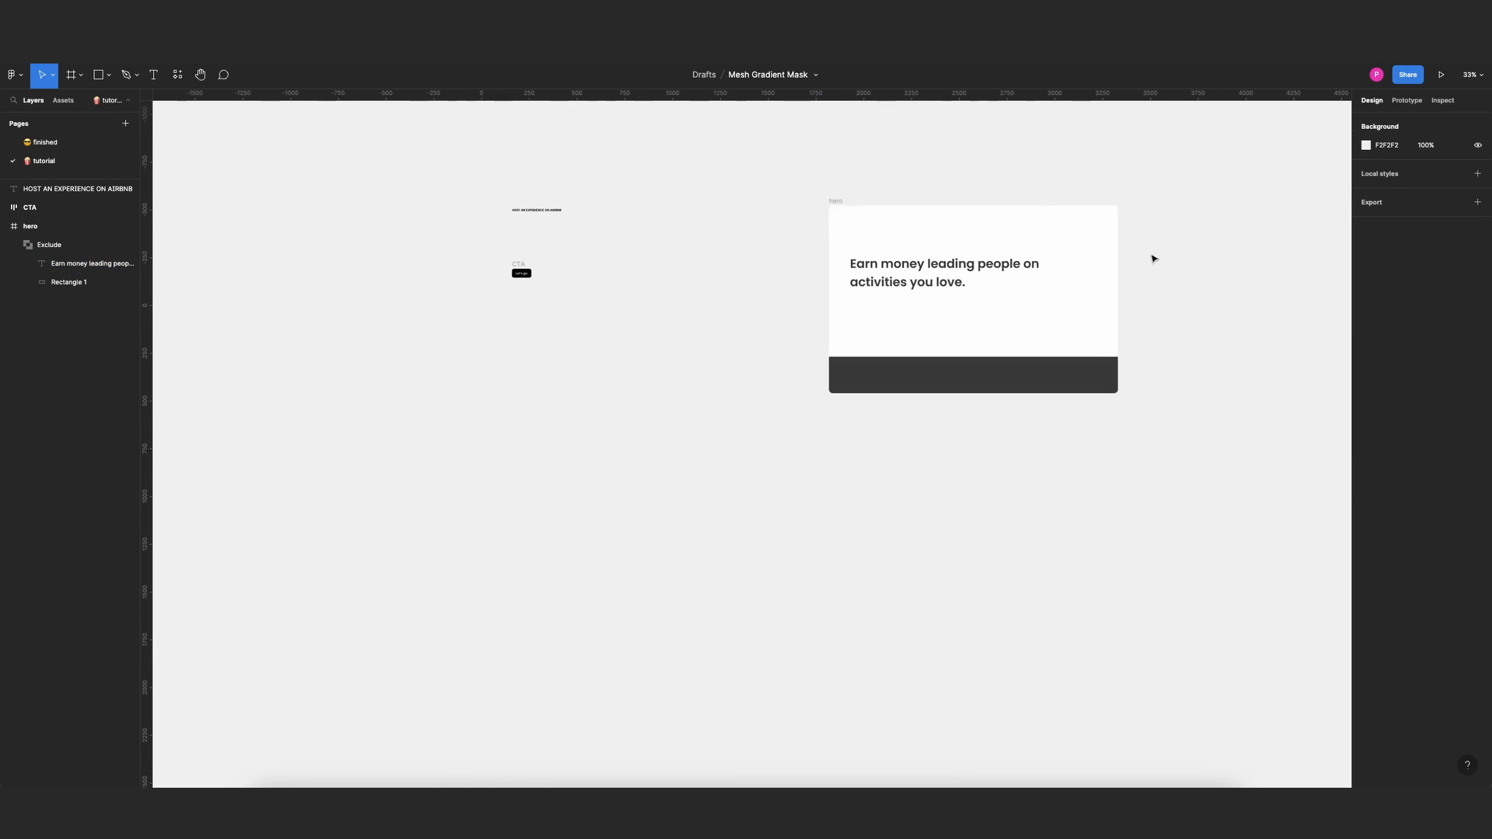
pyautogui.scroll(3, 1101, 196)
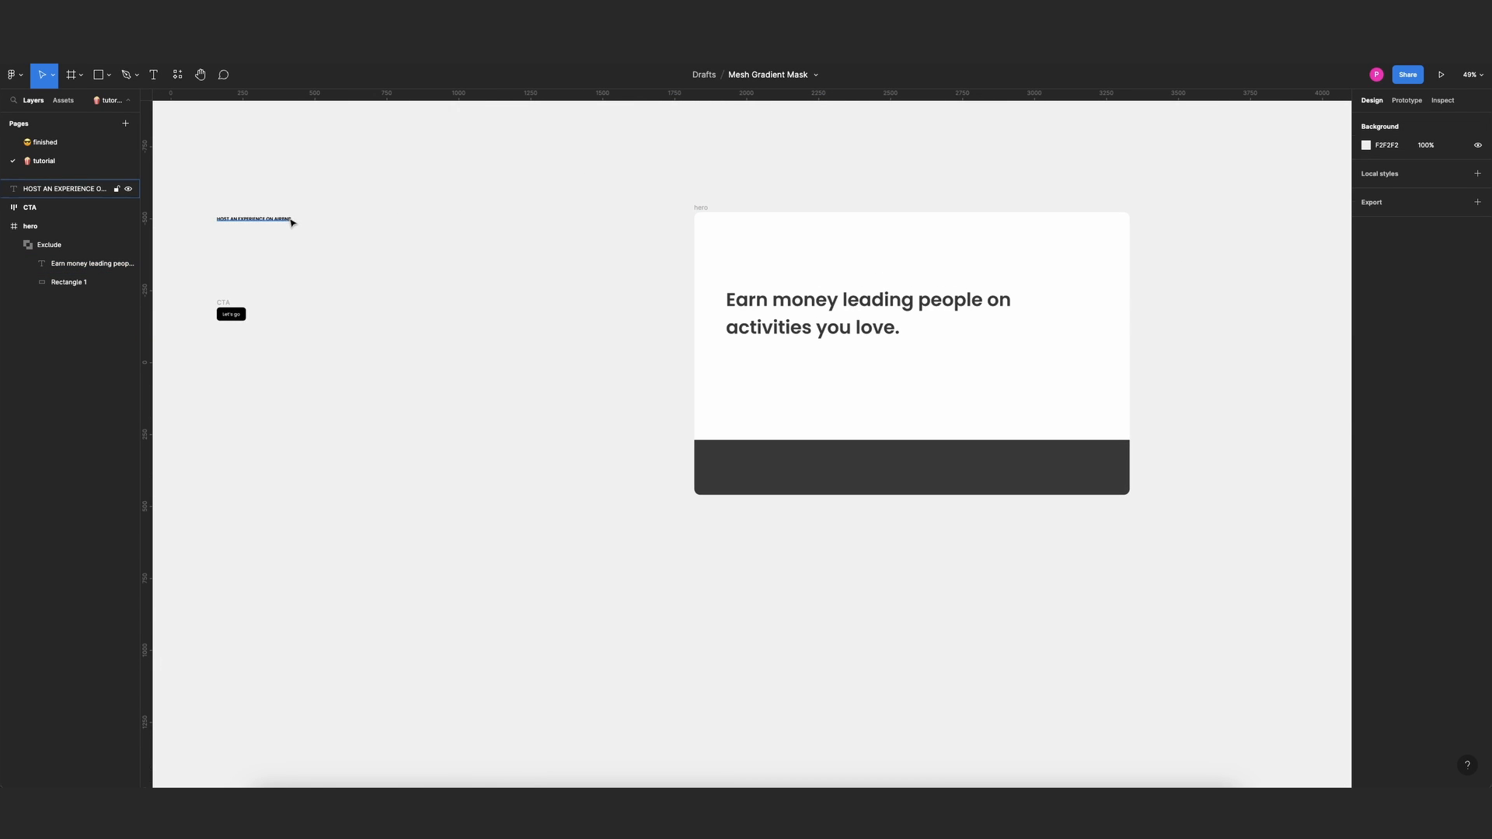
pyautogui.moveTo(275, 222); pyautogui.dragTo(784, 282)
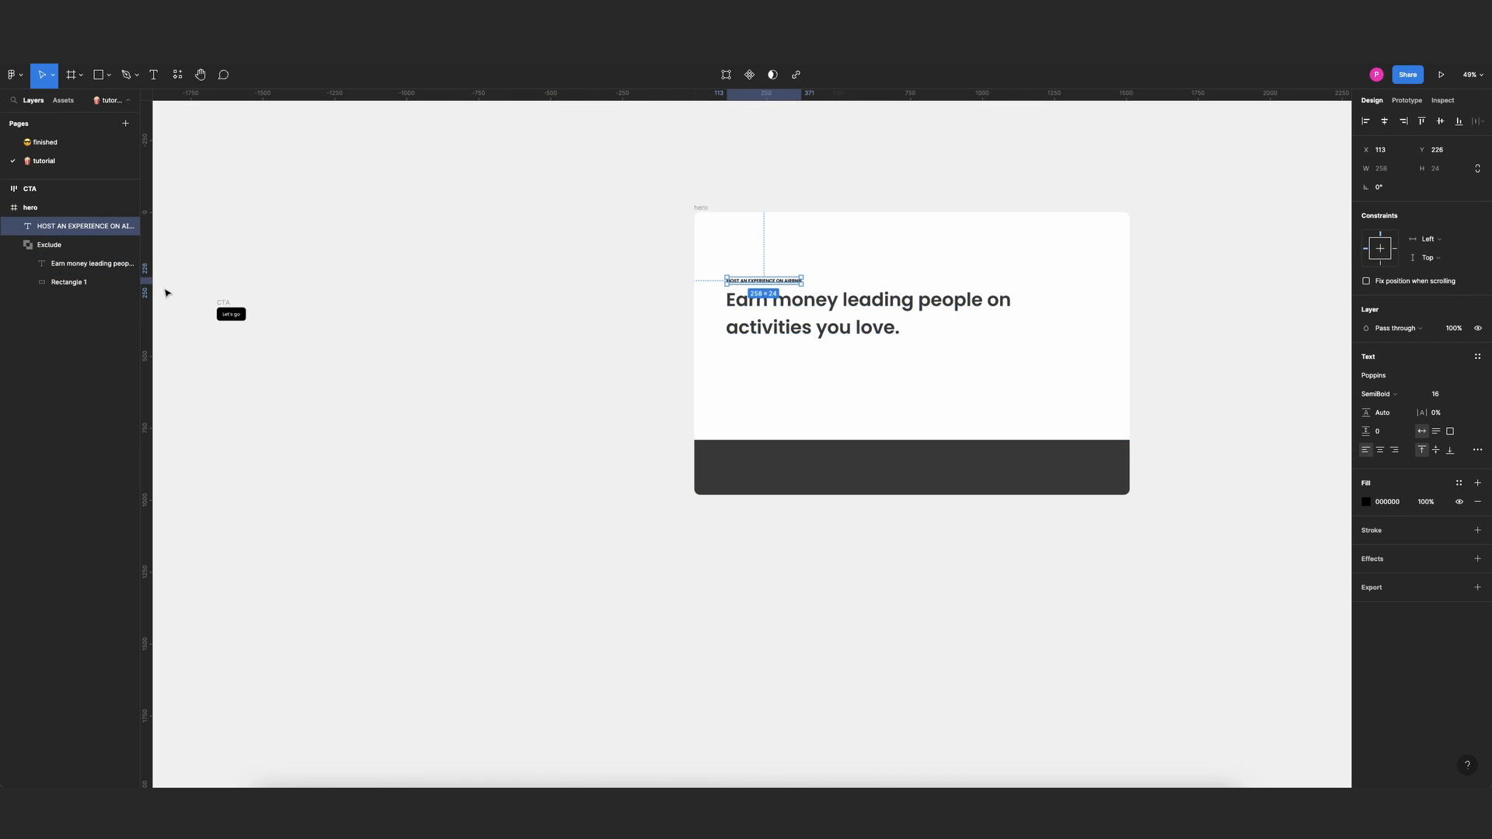
pyautogui.moveTo(222, 305); pyautogui.dragTo(756, 356)
pyautogui.scroll(6, 760, 369)
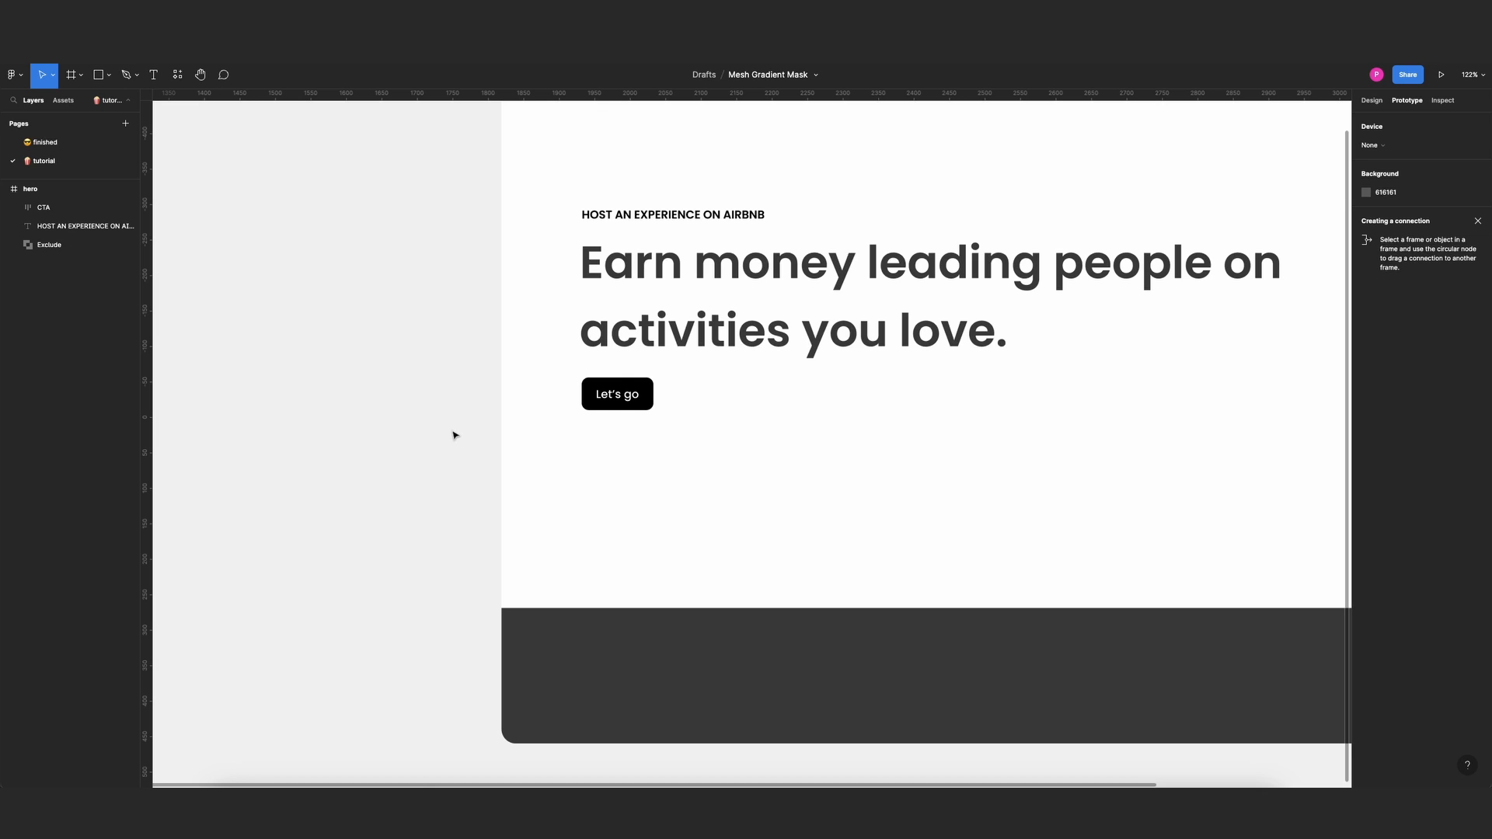
# Draw a new frame about 1205 × 505 on the empty canvas below the hero frame.
pyautogui.scroll(-5, 533, 366)
pyautogui.scroll(-3, 533, 361)
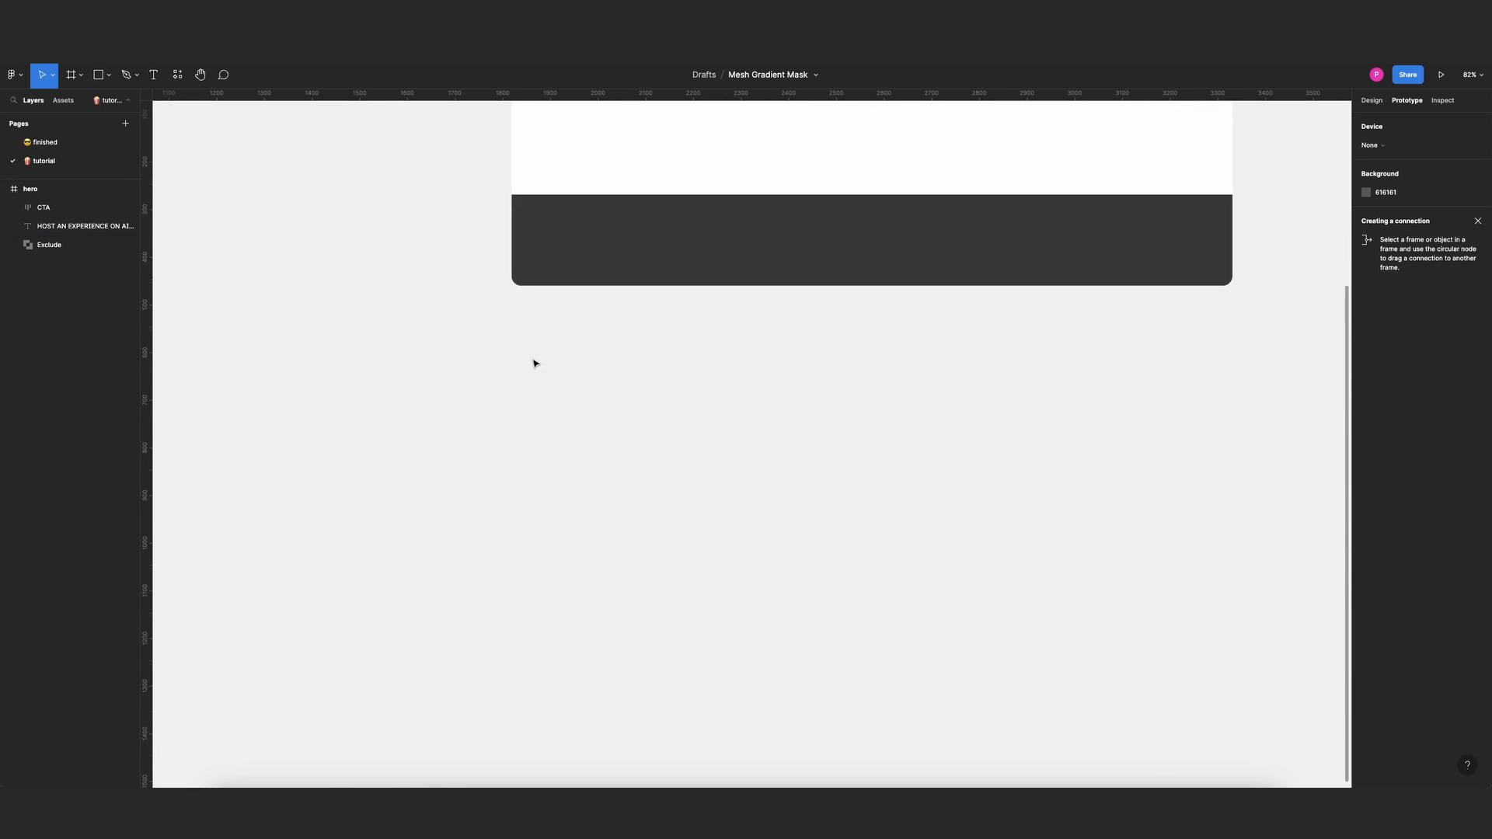
pyautogui.scroll(-2, 536, 364)
pyautogui.press('f')
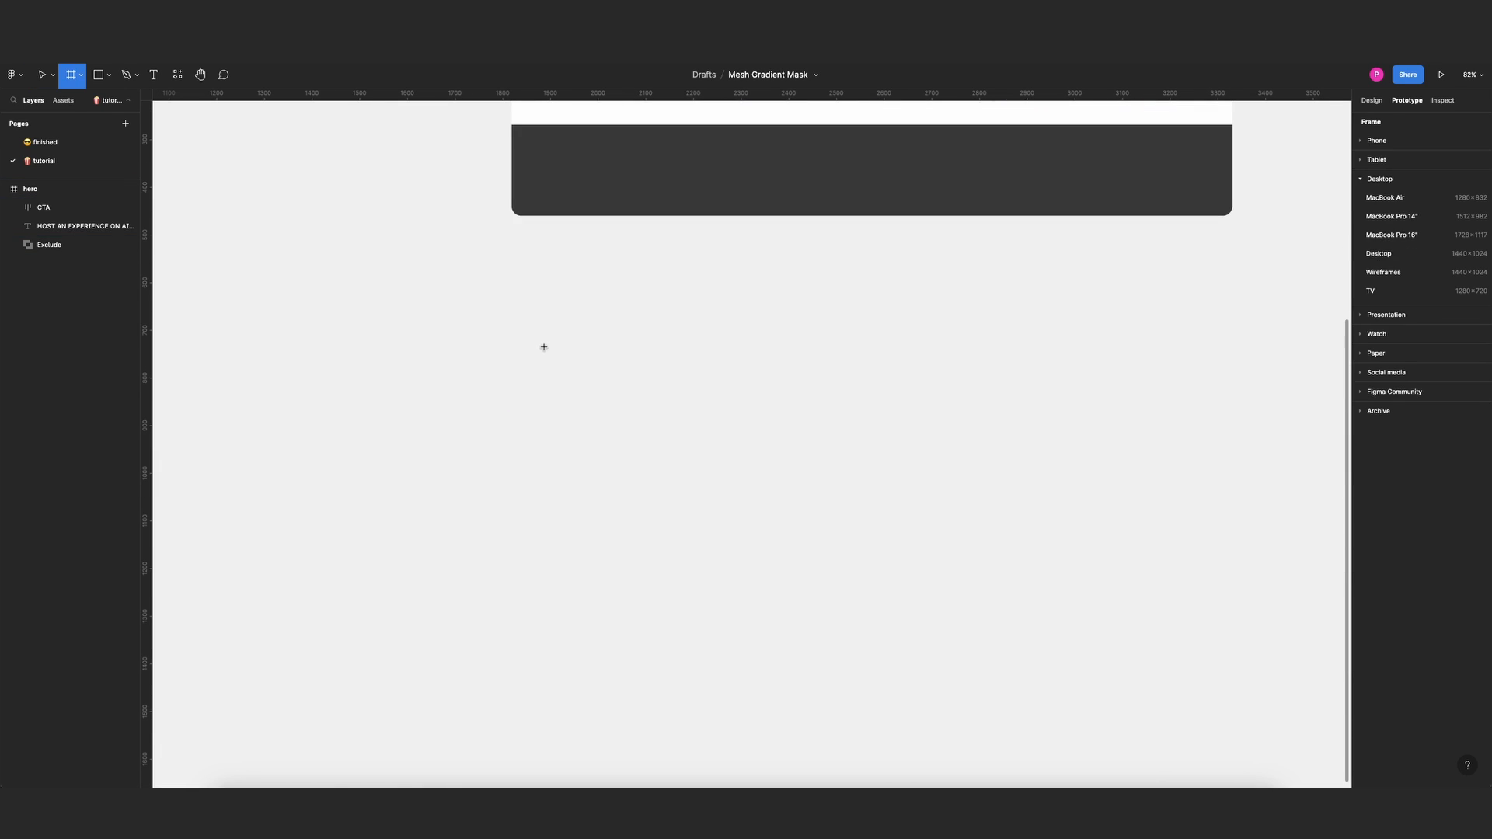
pyautogui.moveTo(536, 342)
pyautogui.mouseDown()
pyautogui.moveTo(589, 459)
pyautogui.moveTo(786, 576)
pyautogui.moveTo(1112, 583)
pyautogui.mouseUp()
pyautogui.click(990, 326)
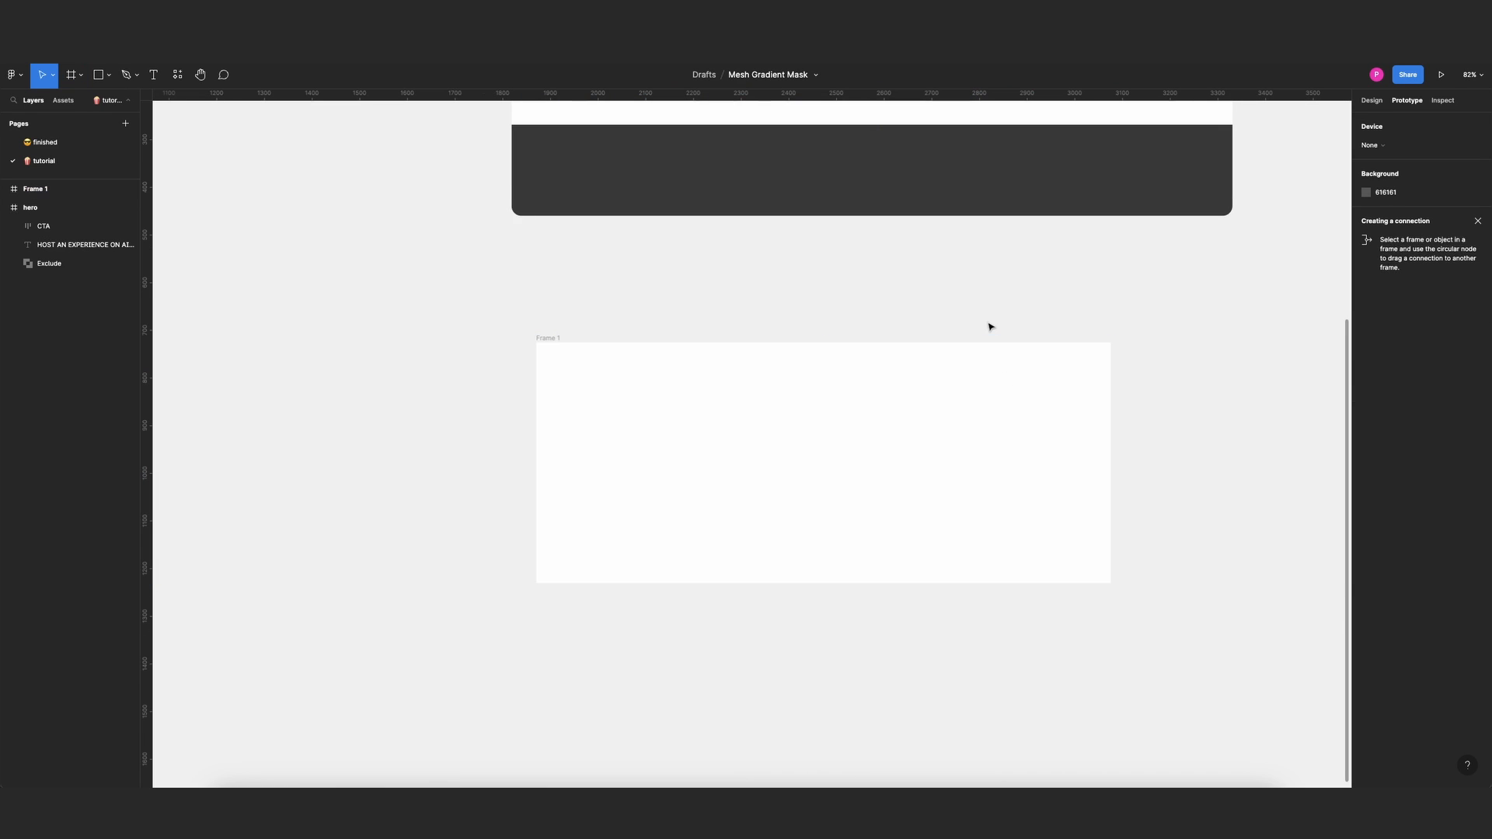
# Hide the white fill of the new frame and keep the frame selected.
pyautogui.click(808, 413)
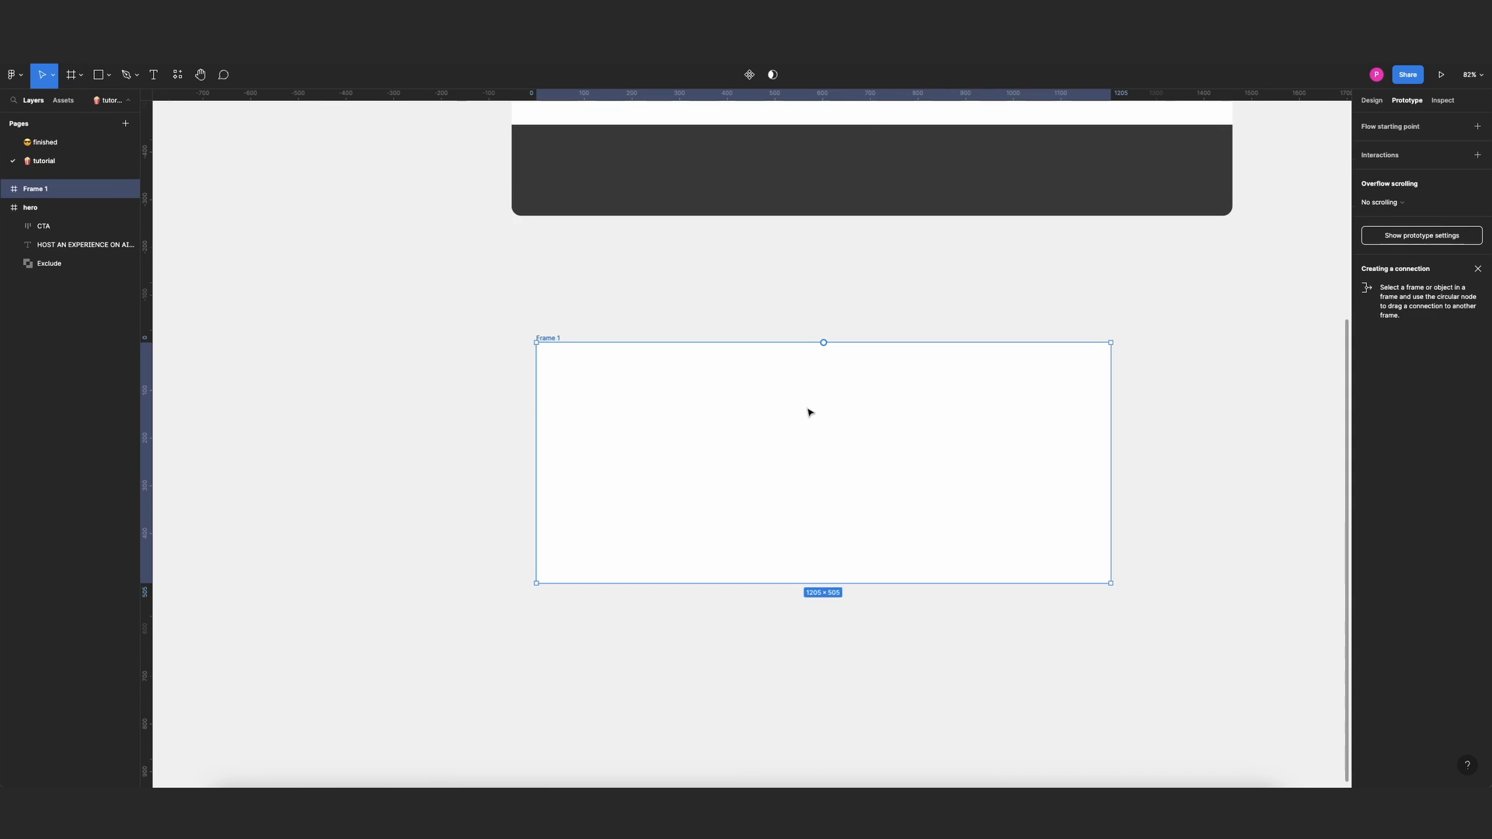
pyautogui.click(1368, 104)
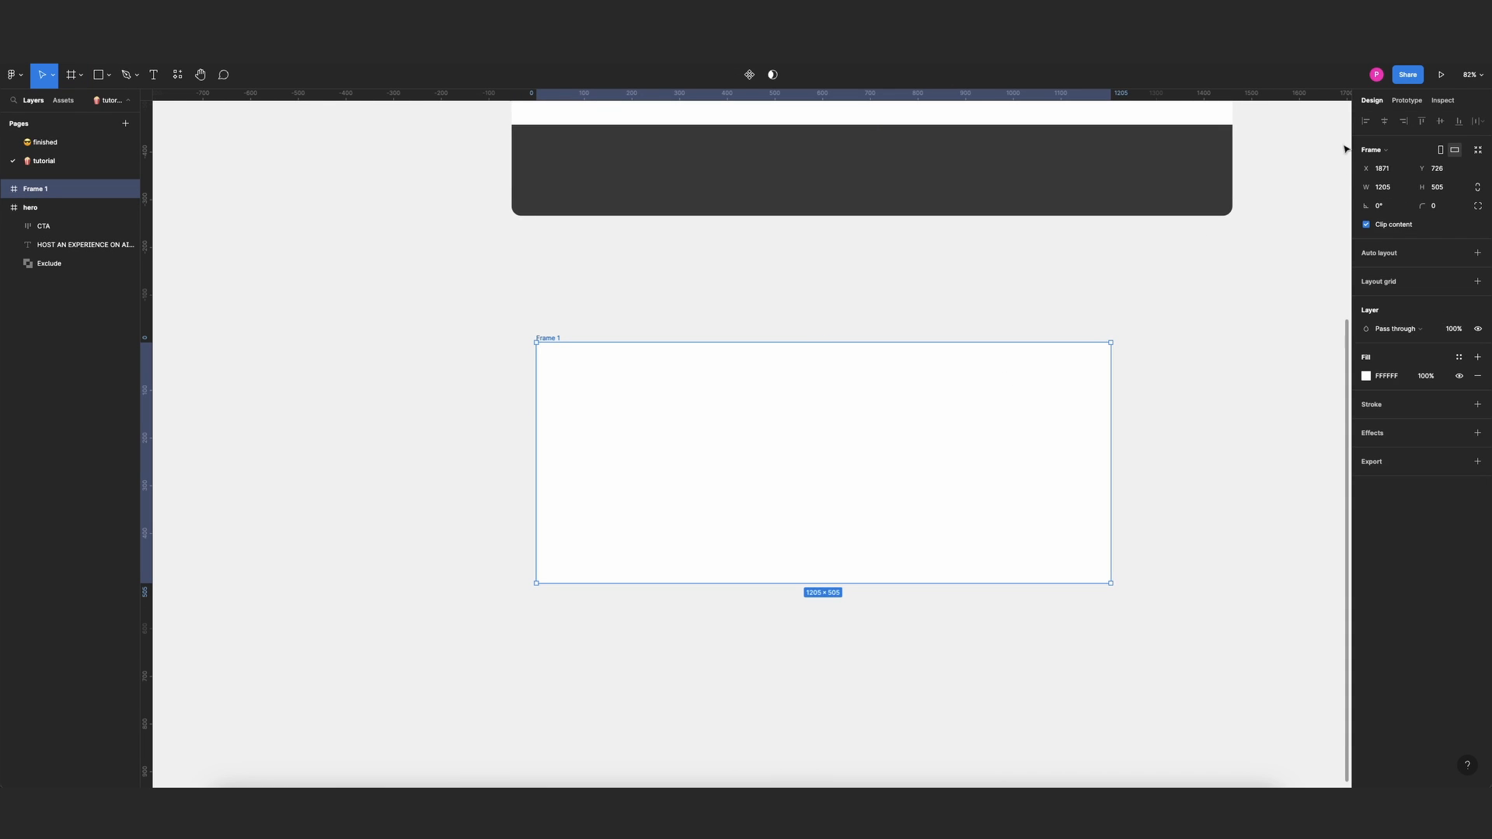
pyautogui.click(1459, 377)
pyautogui.click(533, 342)
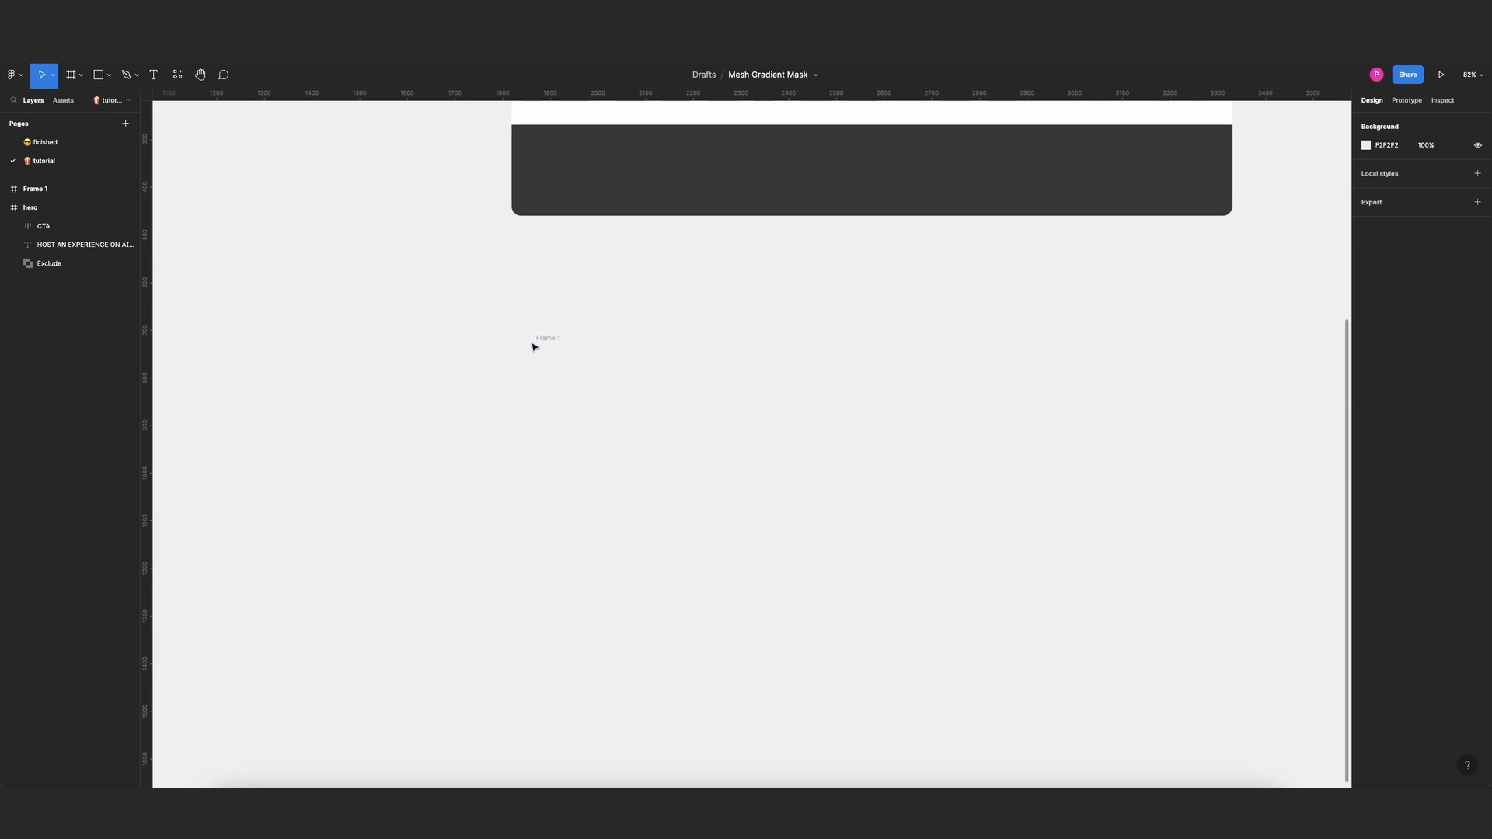
pyautogui.click(542, 342)
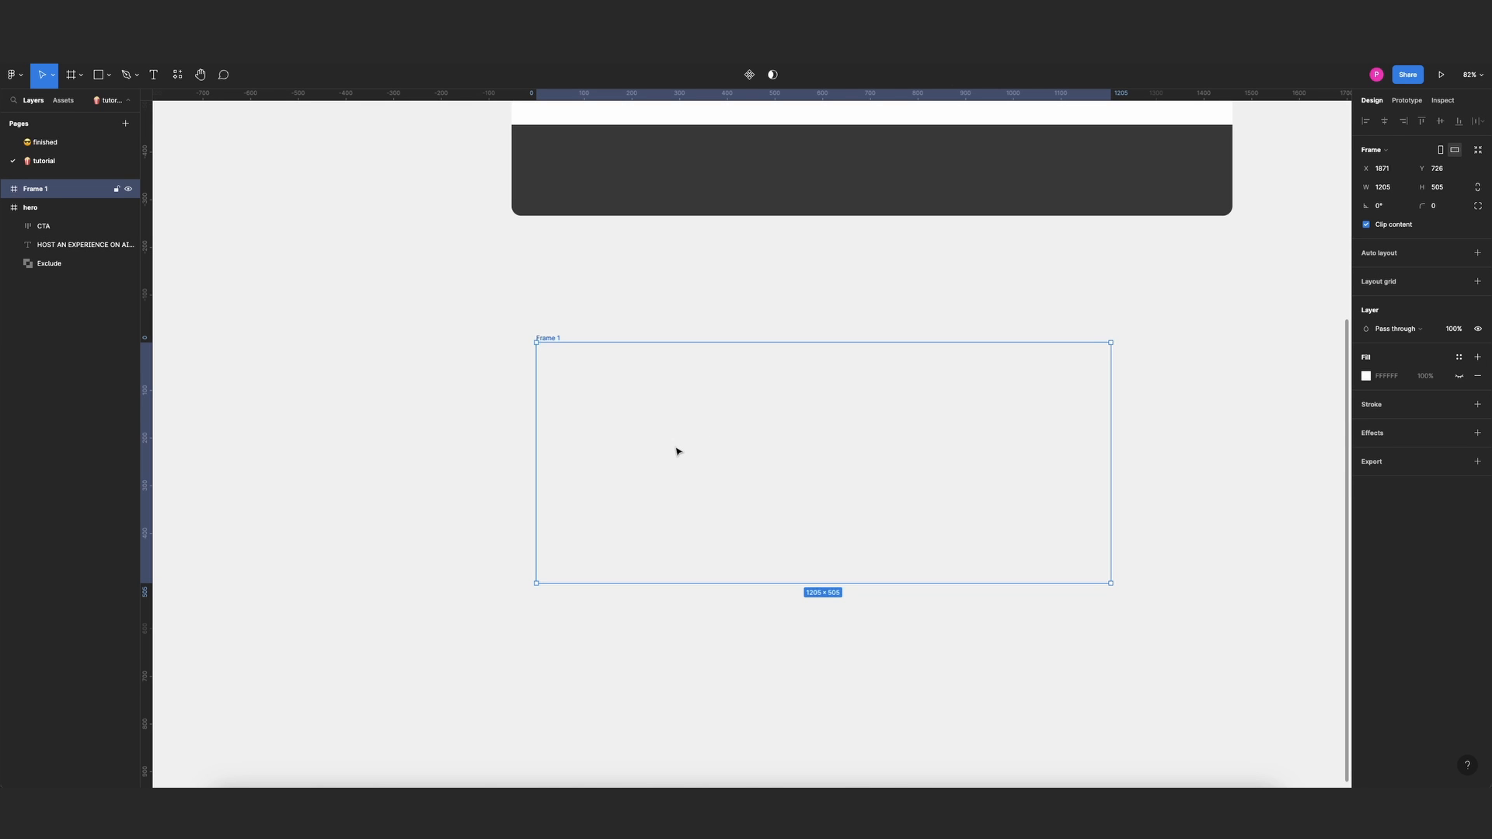
# Draw an ellipse about 791 × 447 over the left part of the new frame and rotate it to about -19.53°.
pyautogui.scroll(2, 678, 451)
pyautogui.scroll(-1, 678, 452)
pyautogui.scroll(3, 678, 451)
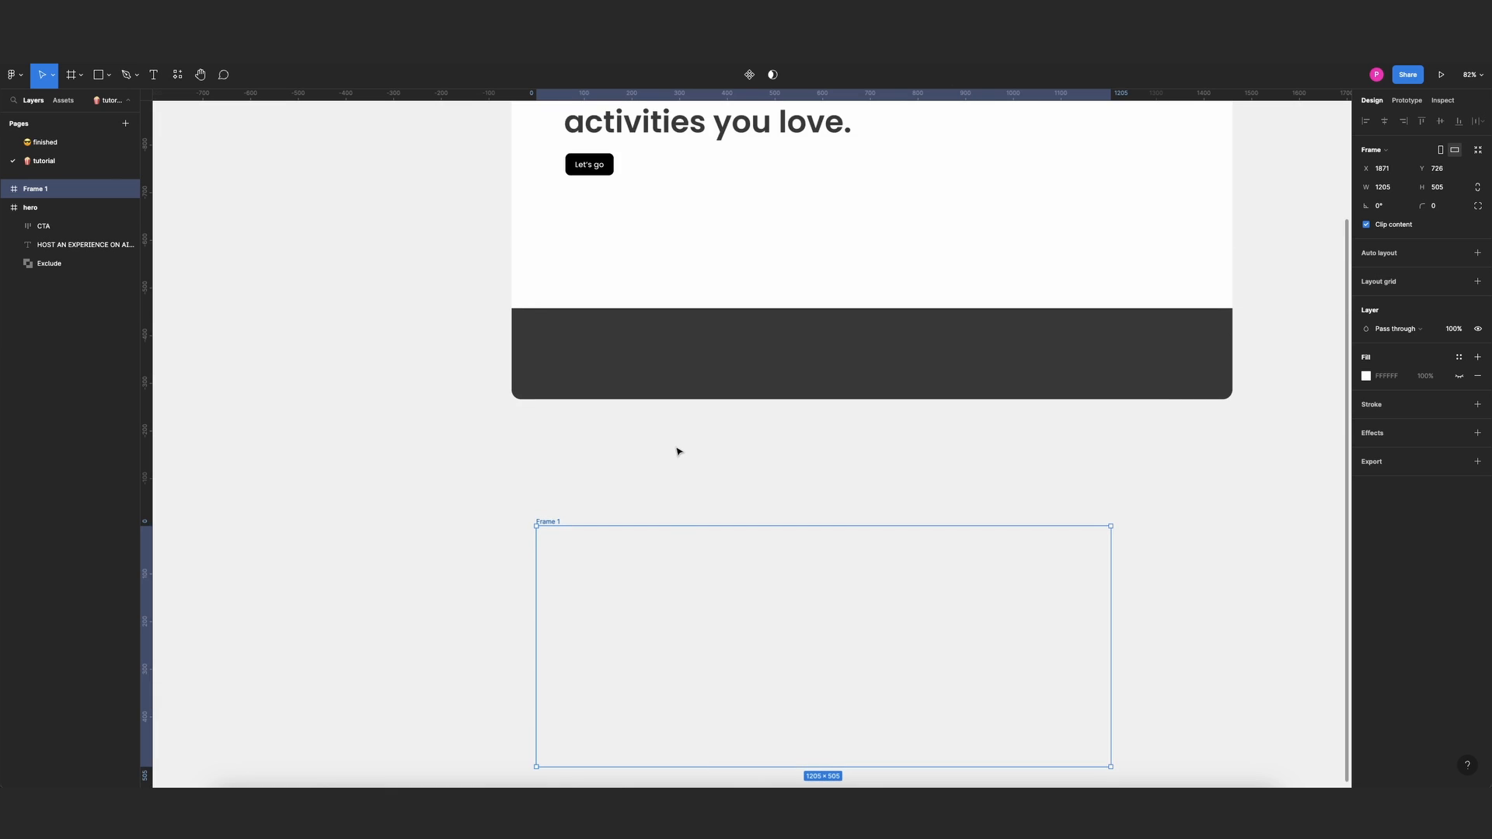
pyautogui.scroll(1, 678, 451)
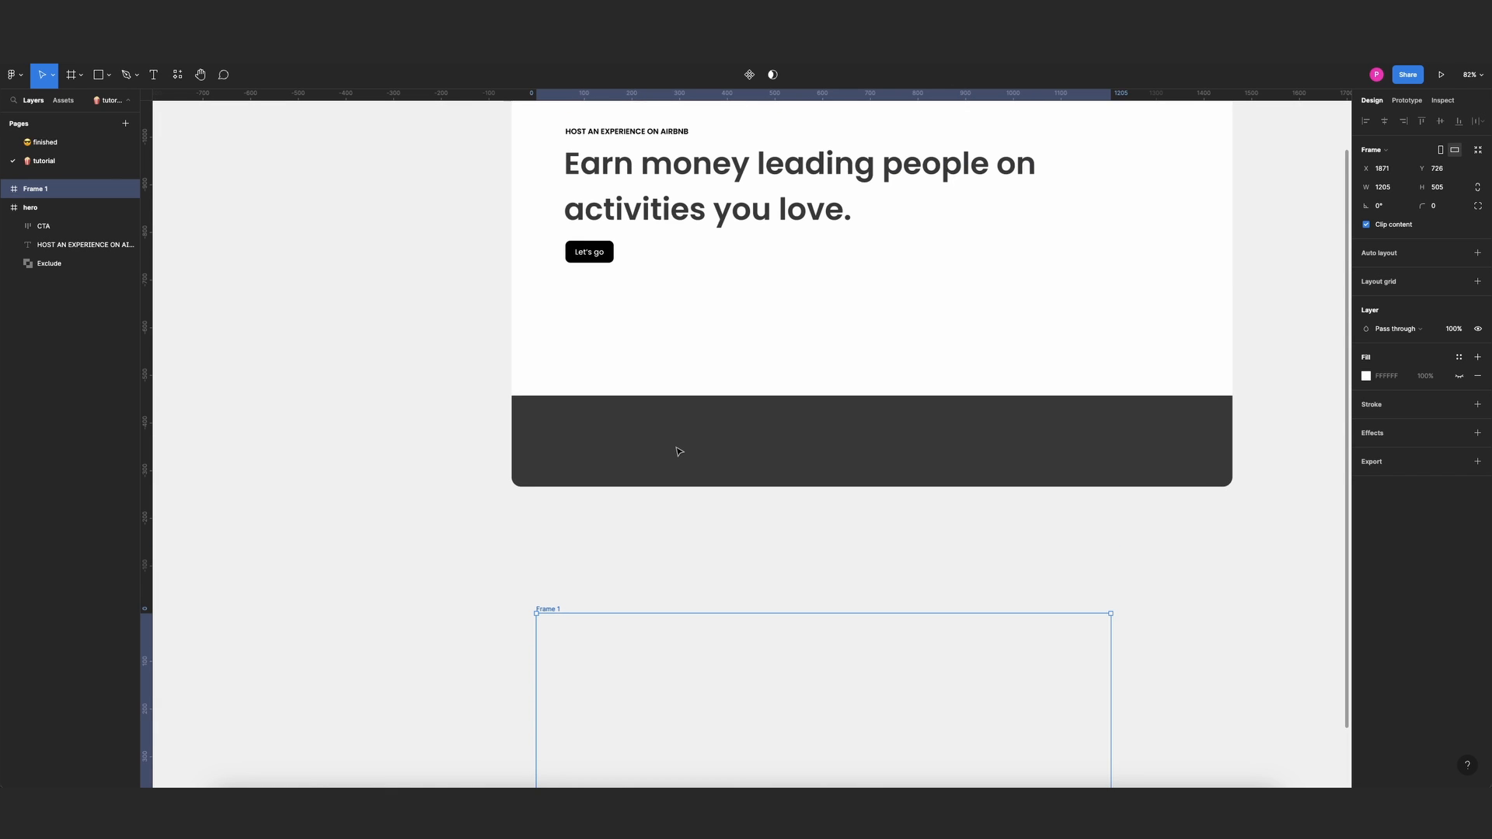
pyautogui.scroll(-2, 921, 311)
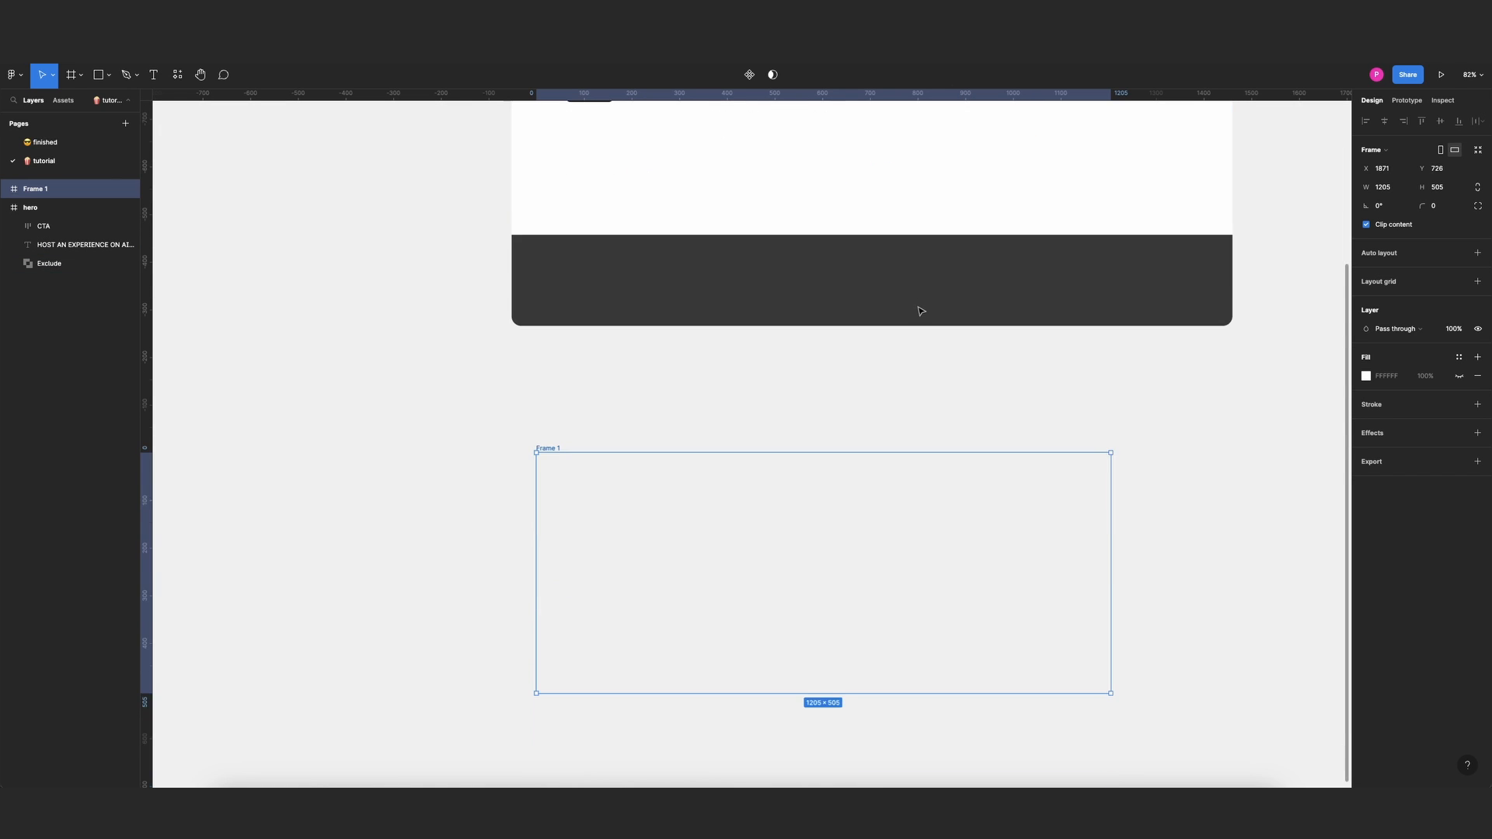
pyautogui.scroll(-1, 921, 311)
pyautogui.press('o')
pyautogui.moveTo(707, 453)
pyautogui.mouseDown()
pyautogui.moveTo(849, 553)
pyautogui.moveTo(795, 512)
pyautogui.moveTo(836, 536)
pyautogui.mouseUp()
pyautogui.moveTo(845, 317); pyautogui.dragTo(870, 388)
# Set the ellipse's fill to red C70B0B.
pyautogui.click(1366, 375)
pyautogui.click(1339, 421)
pyautogui.click(1338, 377)
# Duplicate the red ellipse and offset the copy slightly down and to the right inside the frame.
pyautogui.press('super+d')
pyautogui.moveTo(740, 397); pyautogui.dragTo(766, 464)
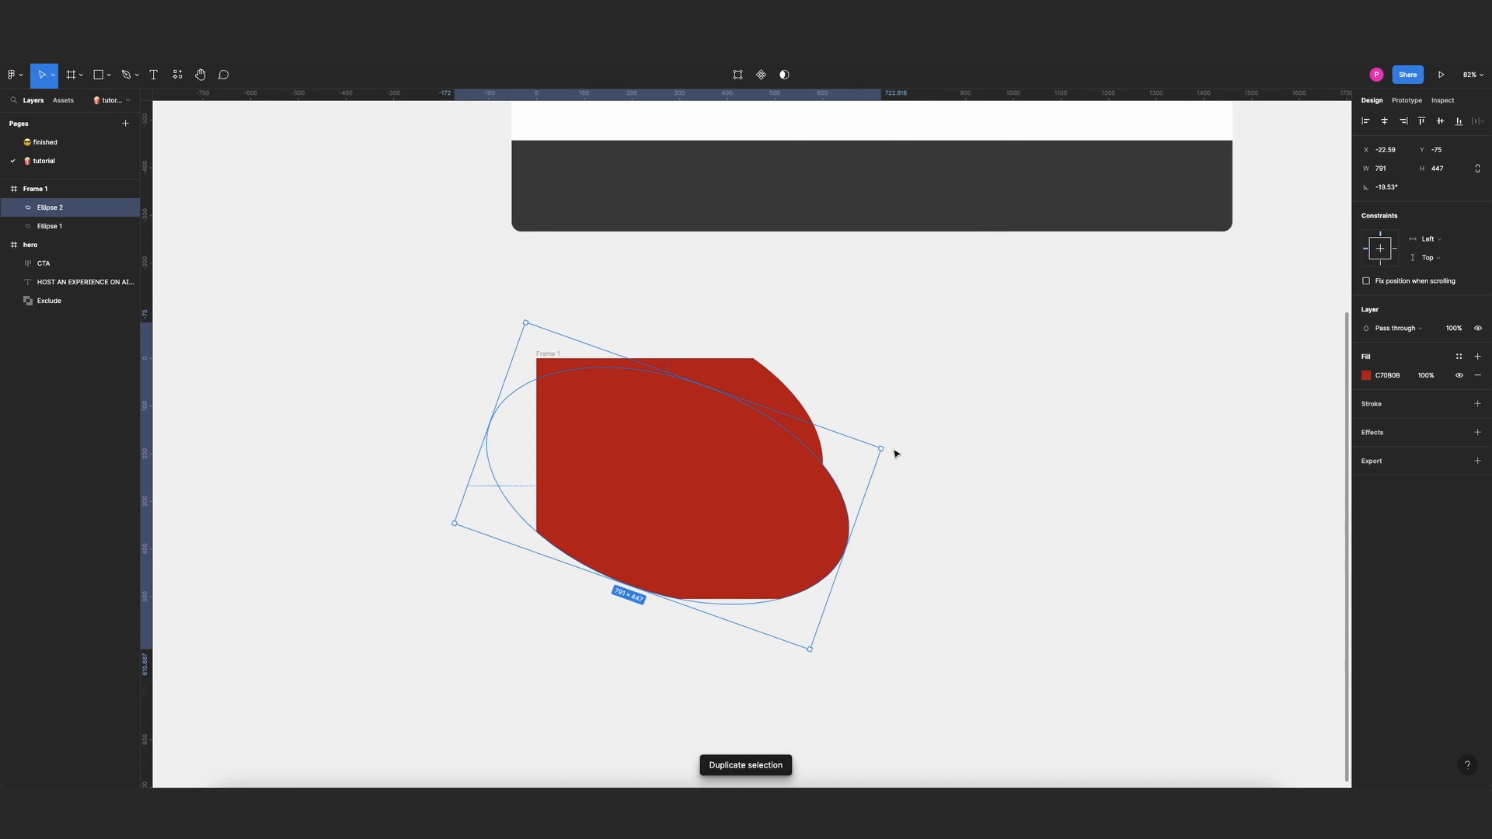
# Rotate the copied ellipse to about 12.11°, enlarge it to about 841 × 475 and place it over the frame's lower left part.
pyautogui.moveTo(895, 453); pyautogui.dragTo(846, 339)
pyautogui.moveTo(716, 461); pyautogui.dragTo(736, 519)
pyautogui.moveTo(481, 479); pyautogui.dragTo(454, 470)
# Set the second ellipse's fill to yellow D3BF08.
pyautogui.click(1366, 376)
pyautogui.moveTo(1248, 543); pyautogui.dragTo(1263, 542)
pyautogui.click(1347, 414)
pyautogui.click(1339, 378)
pyautogui.moveTo(729, 497); pyautogui.dragTo(915, 484)
pyautogui.press('super+d')
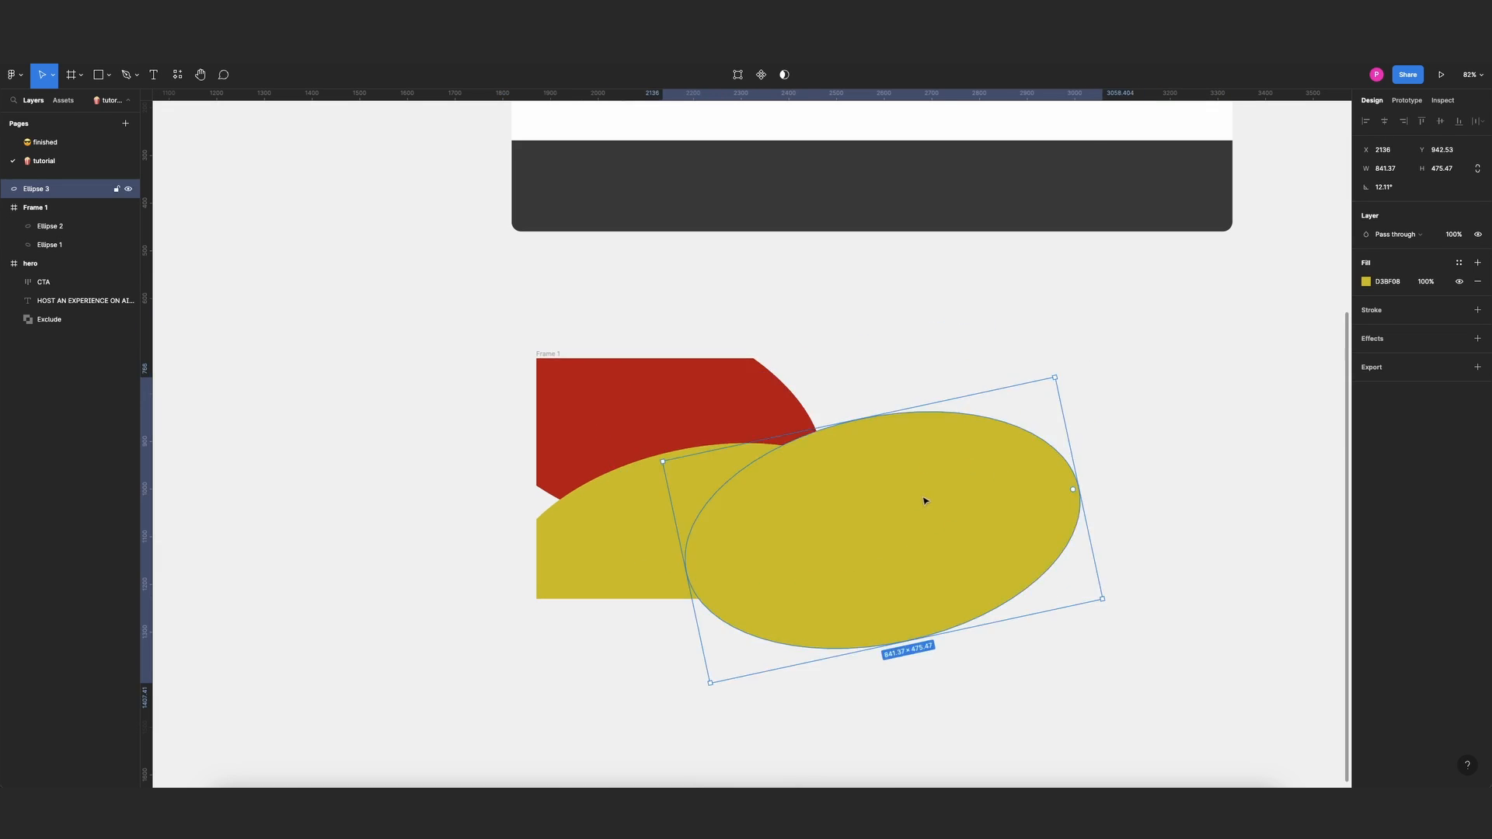
pyautogui.press('Delete')
# Duplicate the yellow ellipse over the frame's lower right part and set the copy's fill to green 0BDB9C.
pyautogui.click(820, 519)
pyautogui.press('super+d')
pyautogui.moveTo(807, 531); pyautogui.dragTo(1094, 496)
pyautogui.click(1365, 377)
pyautogui.moveTo(1157, 369); pyautogui.dragTo(1292, 543)
pyautogui.moveTo(1346, 413); pyautogui.dragTo(1345, 408)
pyautogui.click(1340, 379)
# Duplicate the green ellipse, rotate the copy and place it over the frame's upper right part.
pyautogui.press('super+d')
pyautogui.moveTo(930, 387); pyautogui.dragTo(597, 456)
pyautogui.moveTo(481, 471); pyautogui.dragTo(533, 596)
pyautogui.moveTo(690, 422); pyautogui.dragTo(580, 384)
# Set the fill of the upper right ellipse to blue 1289F8.
pyautogui.click(1365, 376)
pyautogui.moveTo(1290, 543)
pyautogui.mouseDown()
pyautogui.moveTo(1331, 546)
pyautogui.moveTo(1302, 545)
pyautogui.mouseUp()
pyautogui.moveTo(1345, 410); pyautogui.dragTo(1350, 391)
pyautogui.click(1072, 482)
# Adjust the red ellipse in the frame's upper left part and shift the yellow ellipse slightly to the left.
pyautogui.hscroll(-2, 932, 451)
pyautogui.moveTo(833, 427); pyautogui.dragTo(905, 413)
pyautogui.click(575, 412)
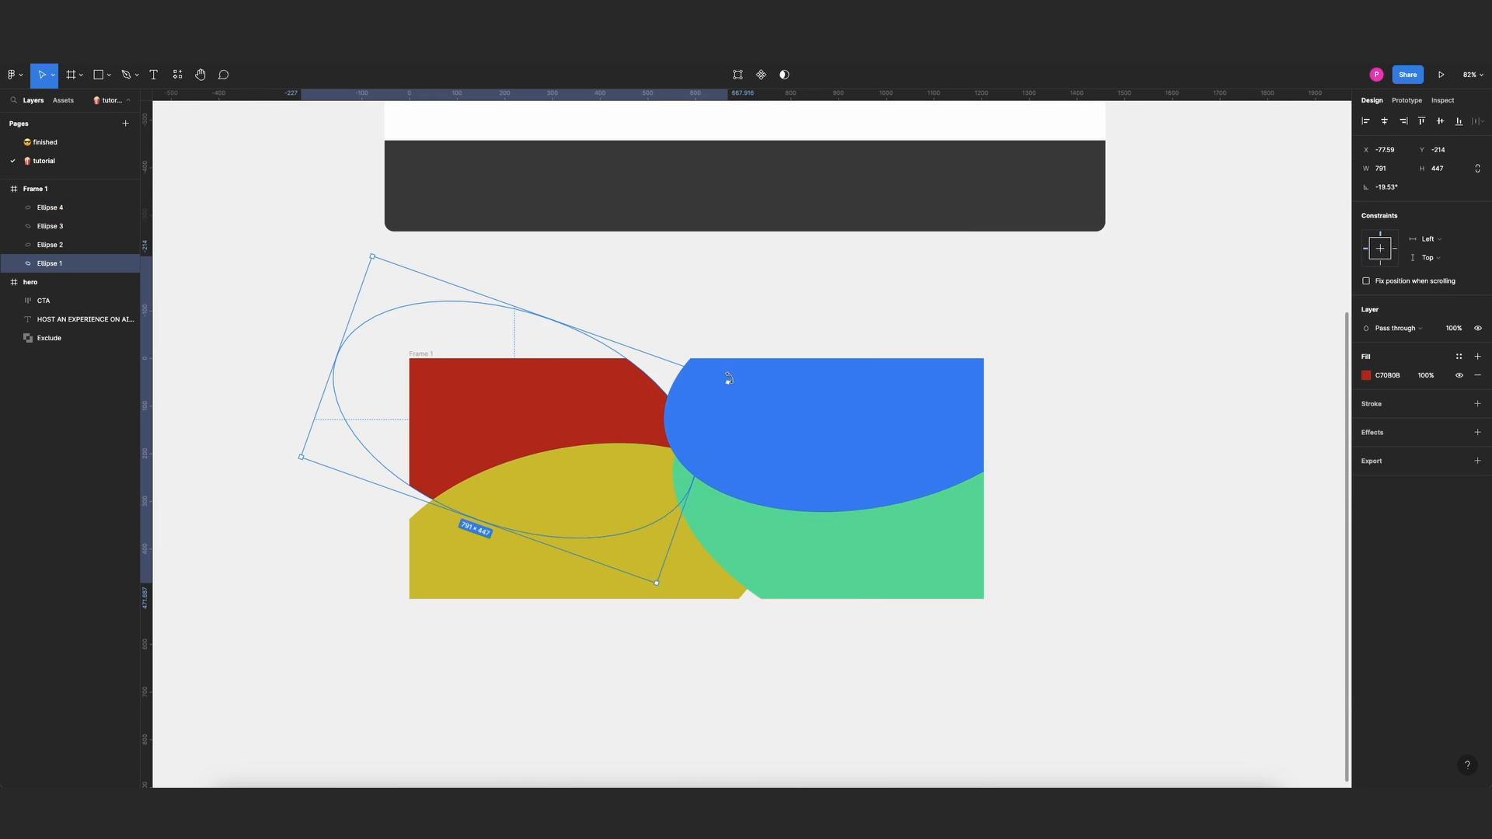
pyautogui.moveTo(728, 382); pyautogui.dragTo(817, 366)
pyautogui.click(723, 443)
pyautogui.moveTo(525, 397); pyautogui.dragTo(401, 396)
pyautogui.click(649, 512)
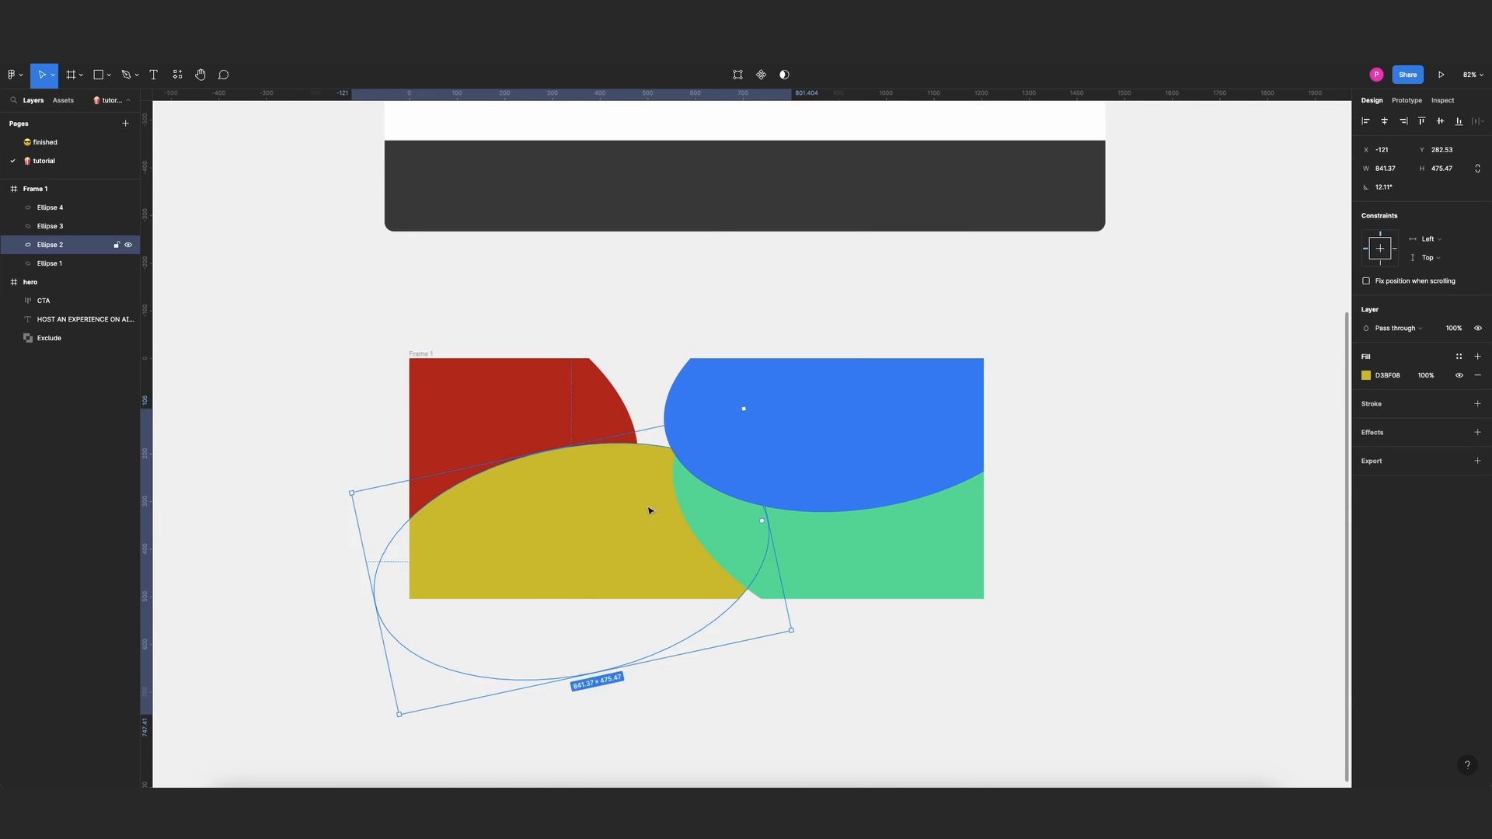
pyautogui.moveTo(650, 511); pyautogui.dragTo(610, 514)
# Enlarge the blue and green ellipses toward the left so the four colours fill the frame.
pyautogui.click(718, 431)
pyautogui.moveTo(646, 319); pyautogui.dragTo(545, 286)
pyautogui.click(746, 544)
pyautogui.moveTo(630, 547); pyautogui.dragTo(558, 553)
pyautogui.moveTo(1092, 500); pyautogui.dragTo(1122, 495)
pyautogui.click(1179, 410)
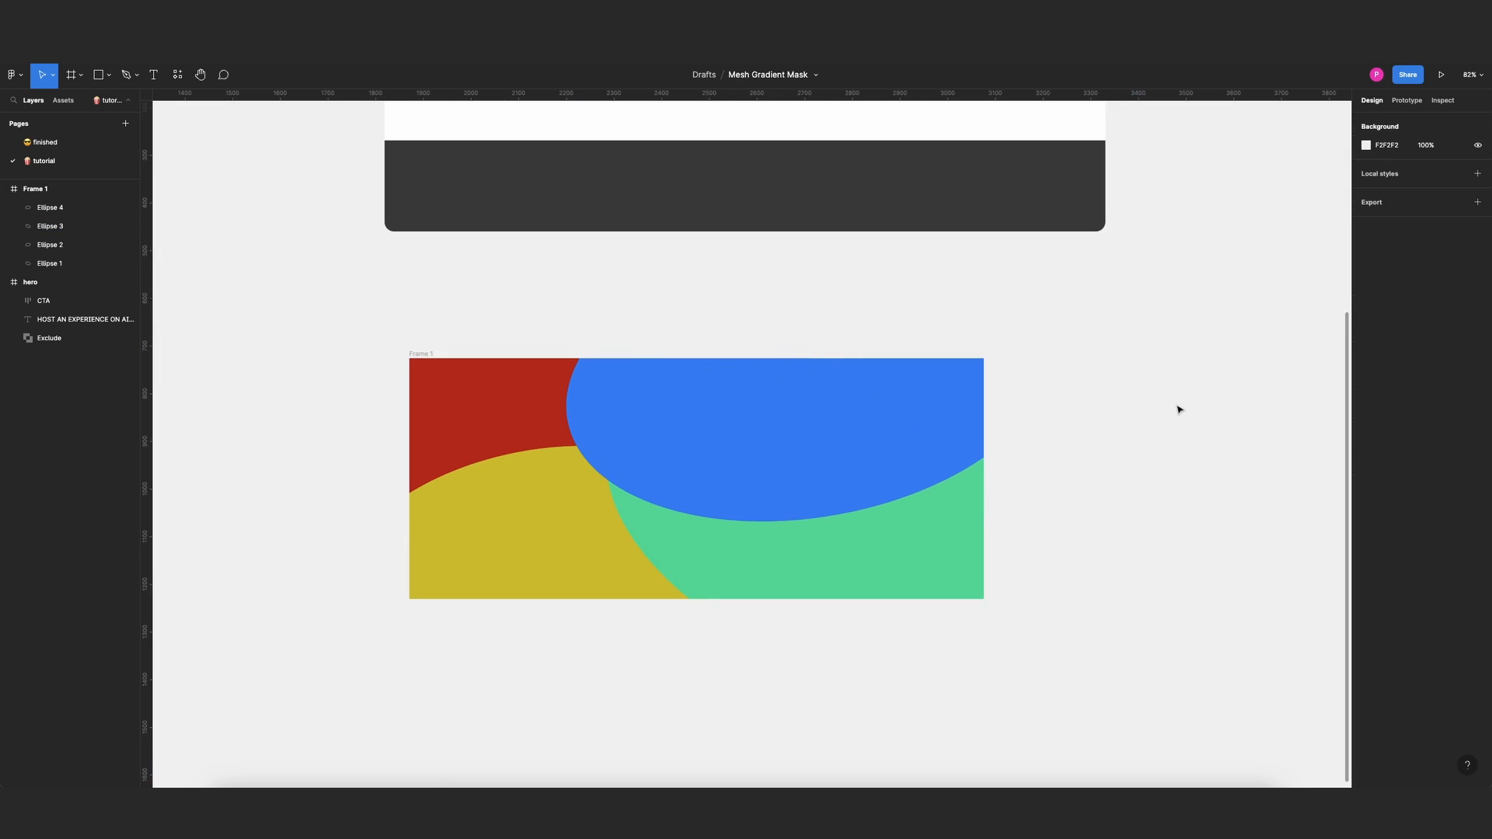
# Add a Layer blur effect of 140 to the frame holding the four ellipses.
pyautogui.scroll(-1, 933, 334)
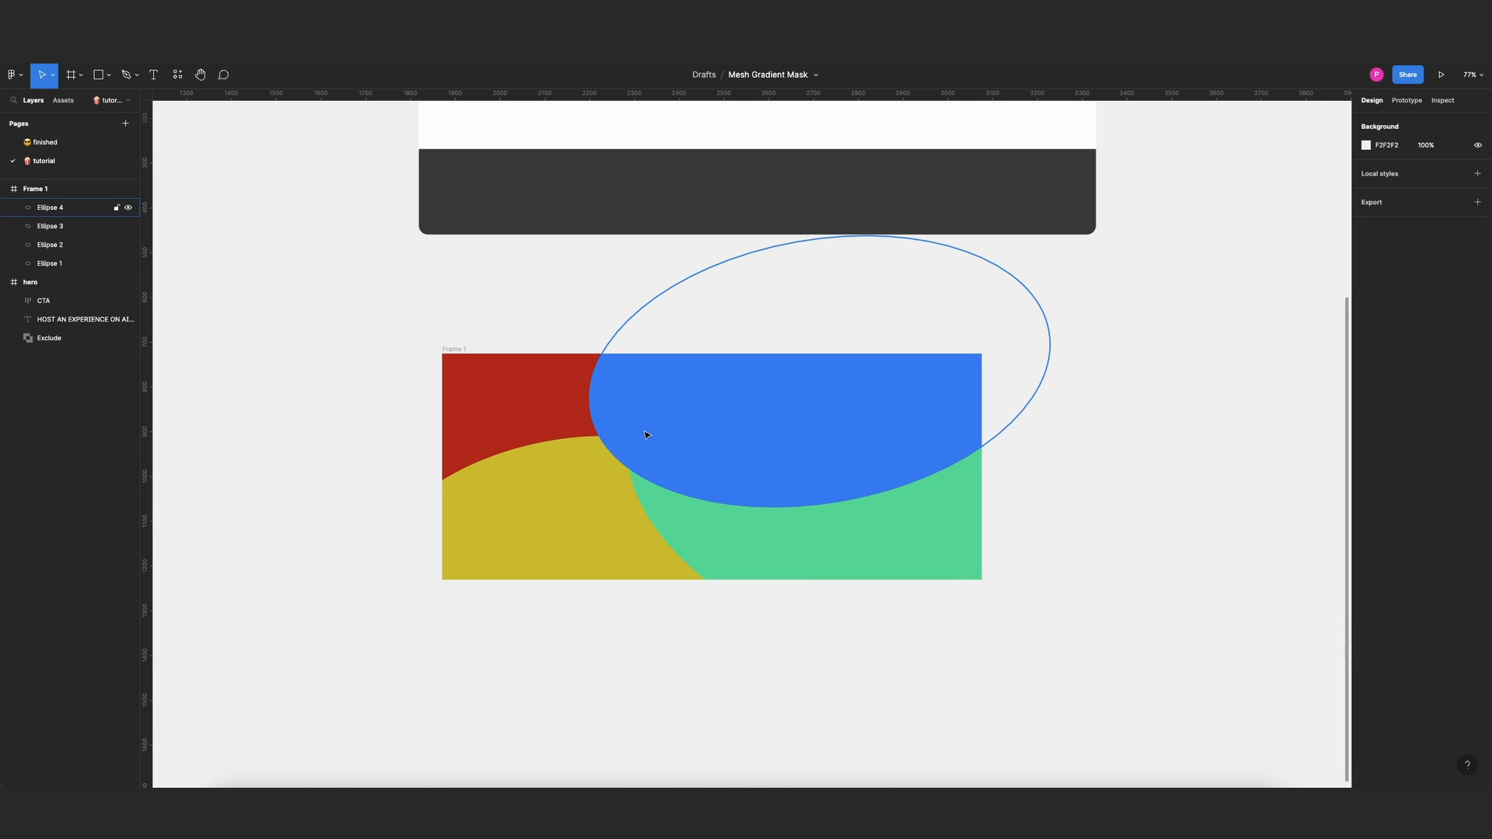
pyautogui.click(451, 351)
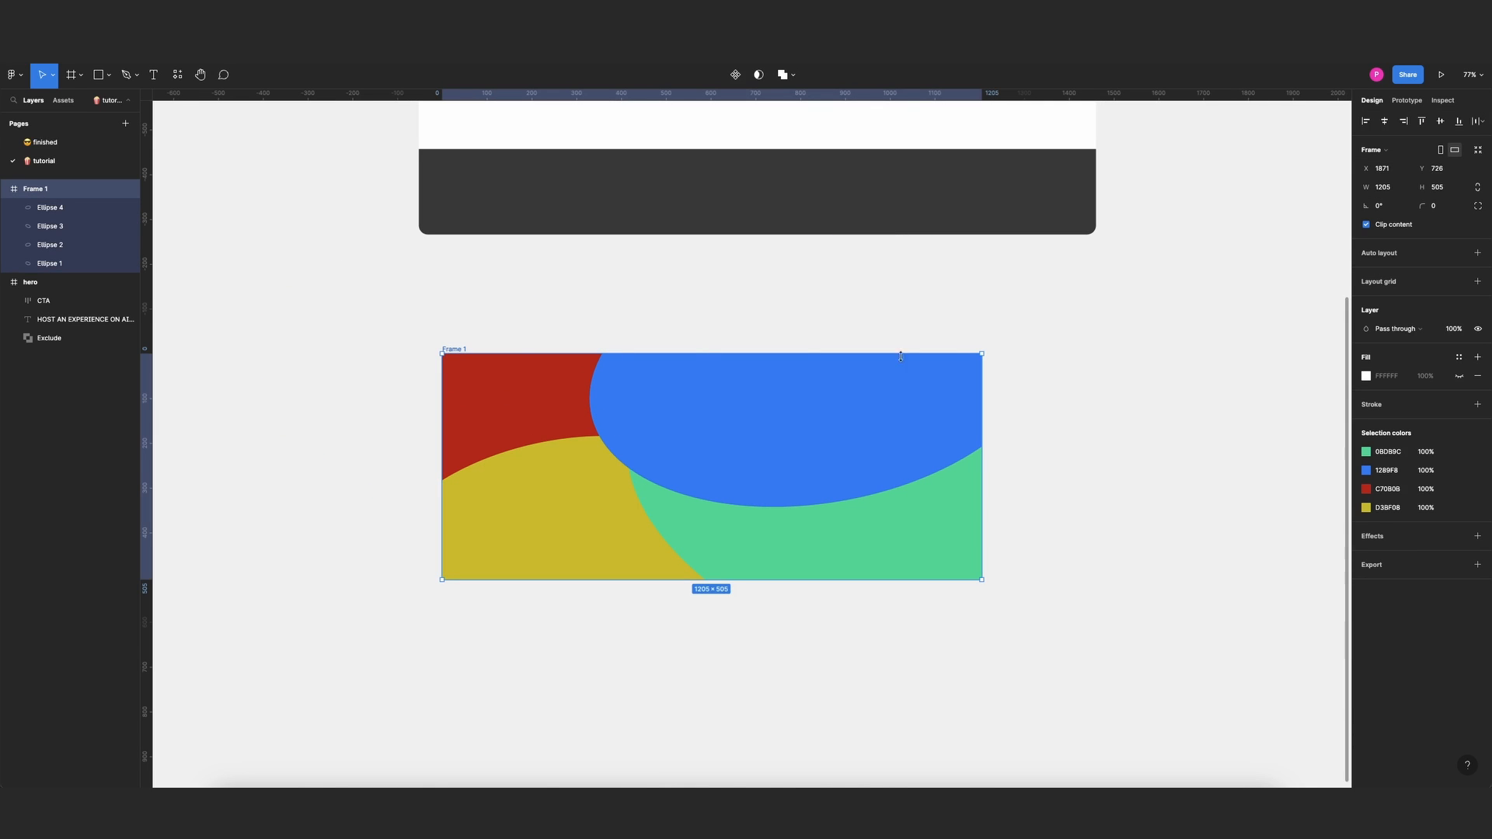
pyautogui.click(1477, 536)
pyautogui.click(1402, 554)
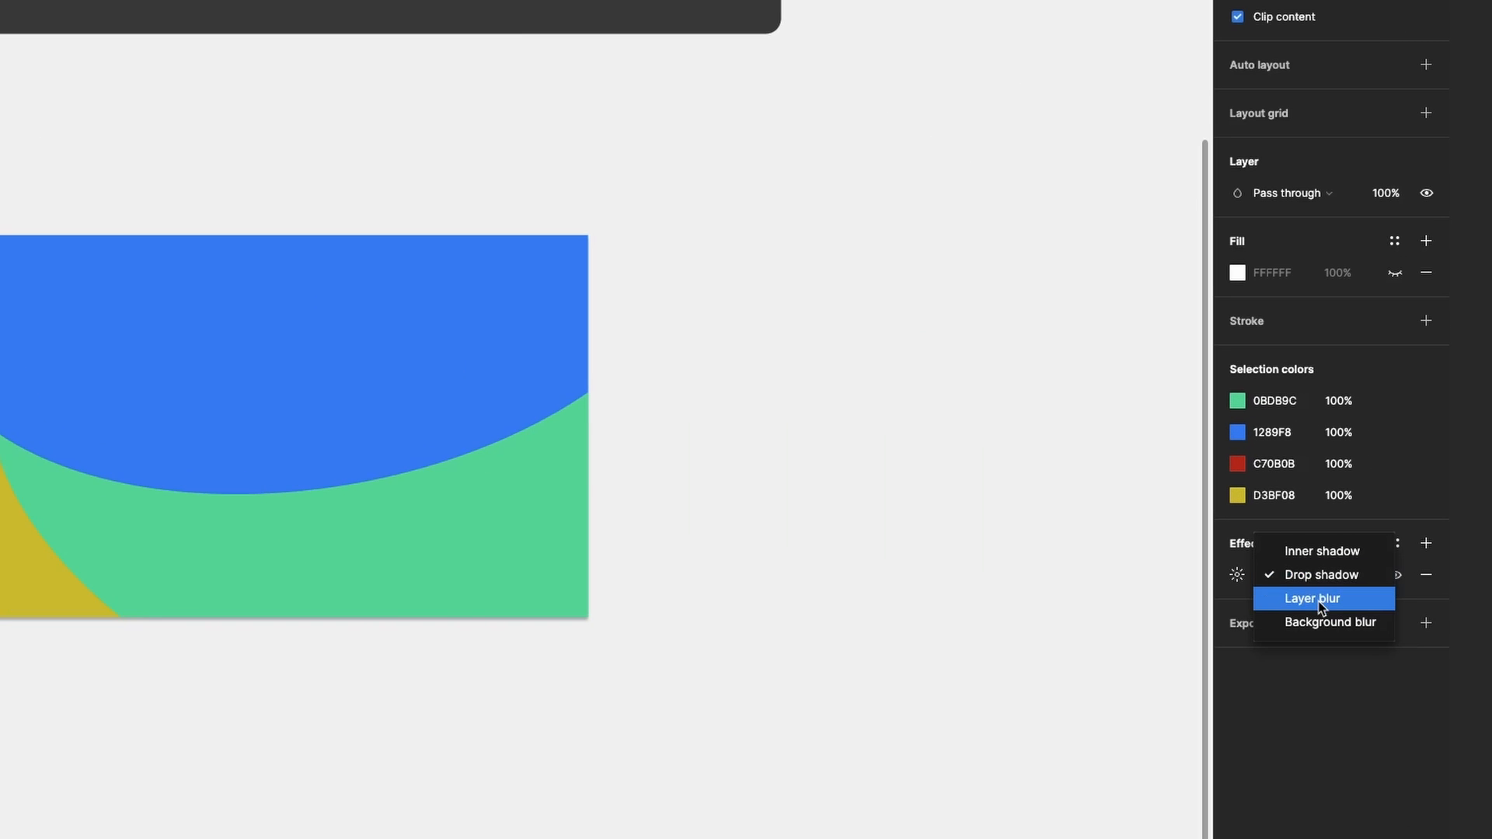
pyautogui.click(1321, 598)
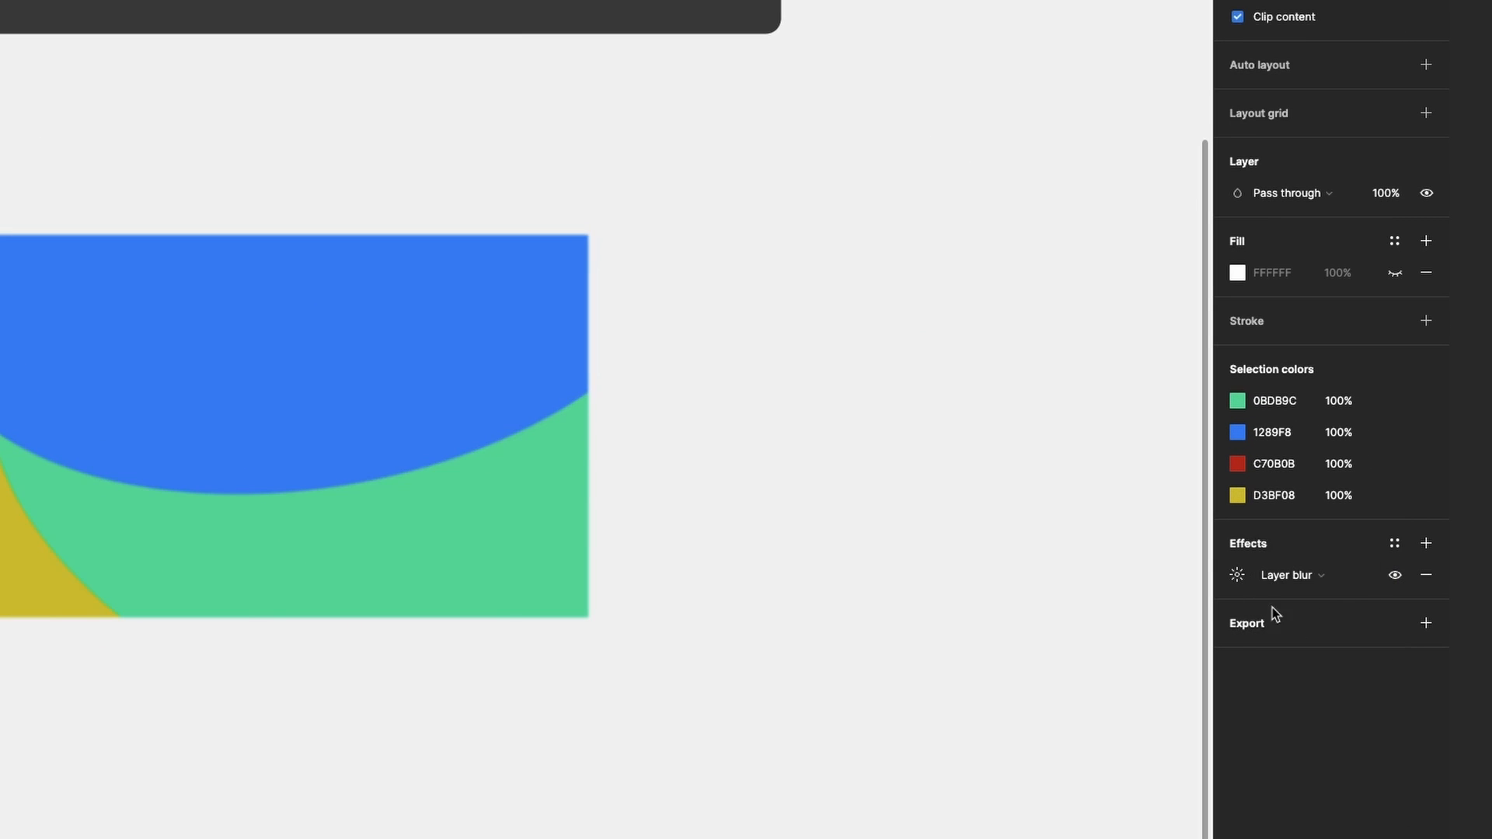
pyautogui.click(1237, 575)
pyautogui.write('140')
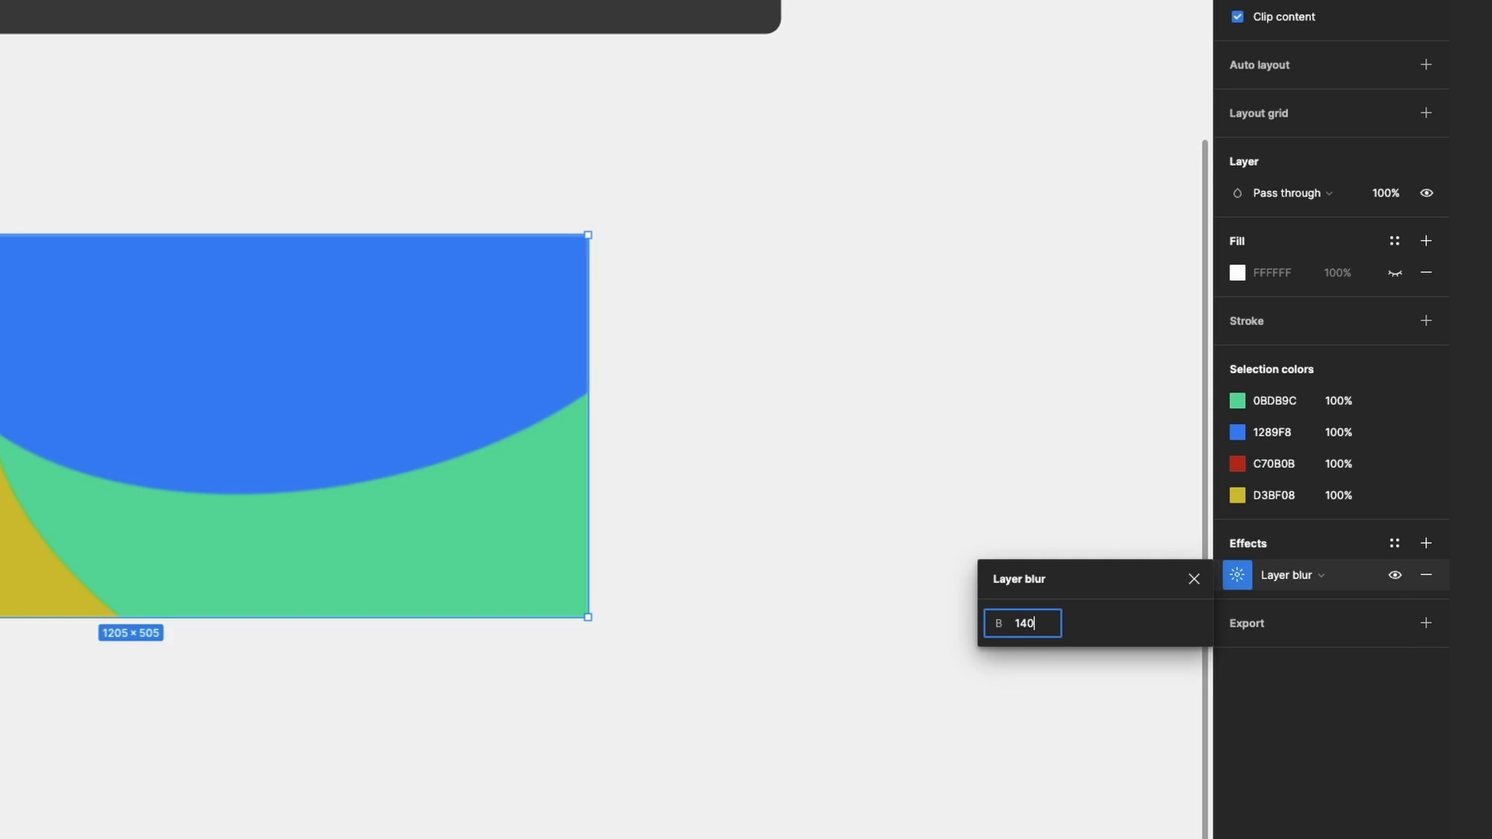
pyautogui.press('Return')
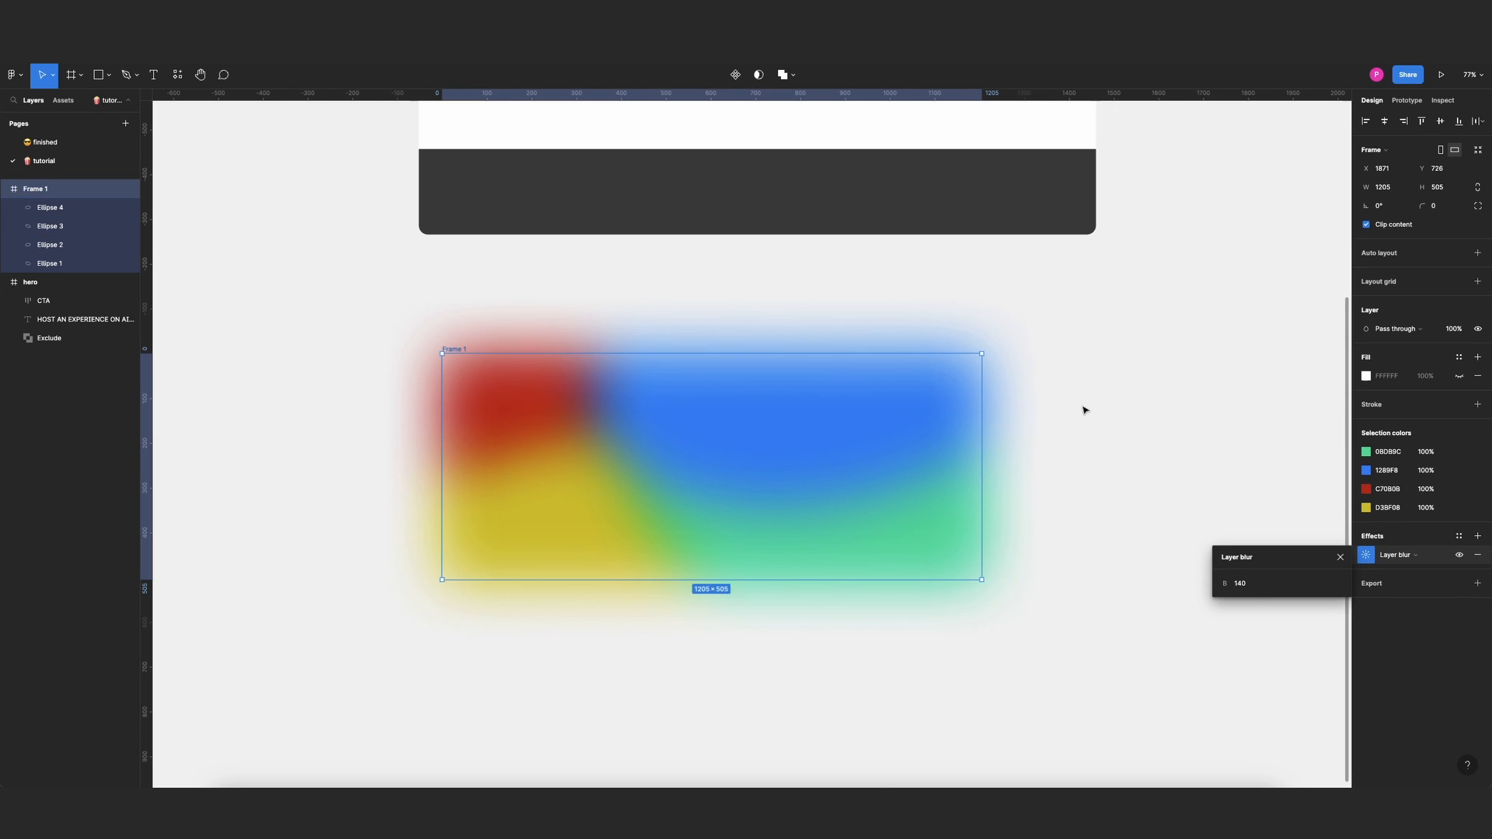
pyautogui.click(1084, 409)
# Turn the blurred frame into a component and add a second variant to it.
pyautogui.keyDown('ctrl'); pyautogui.scroll(-5, 824, 396); pyautogui.keyUp('ctrl')
pyautogui.click(642, 373)
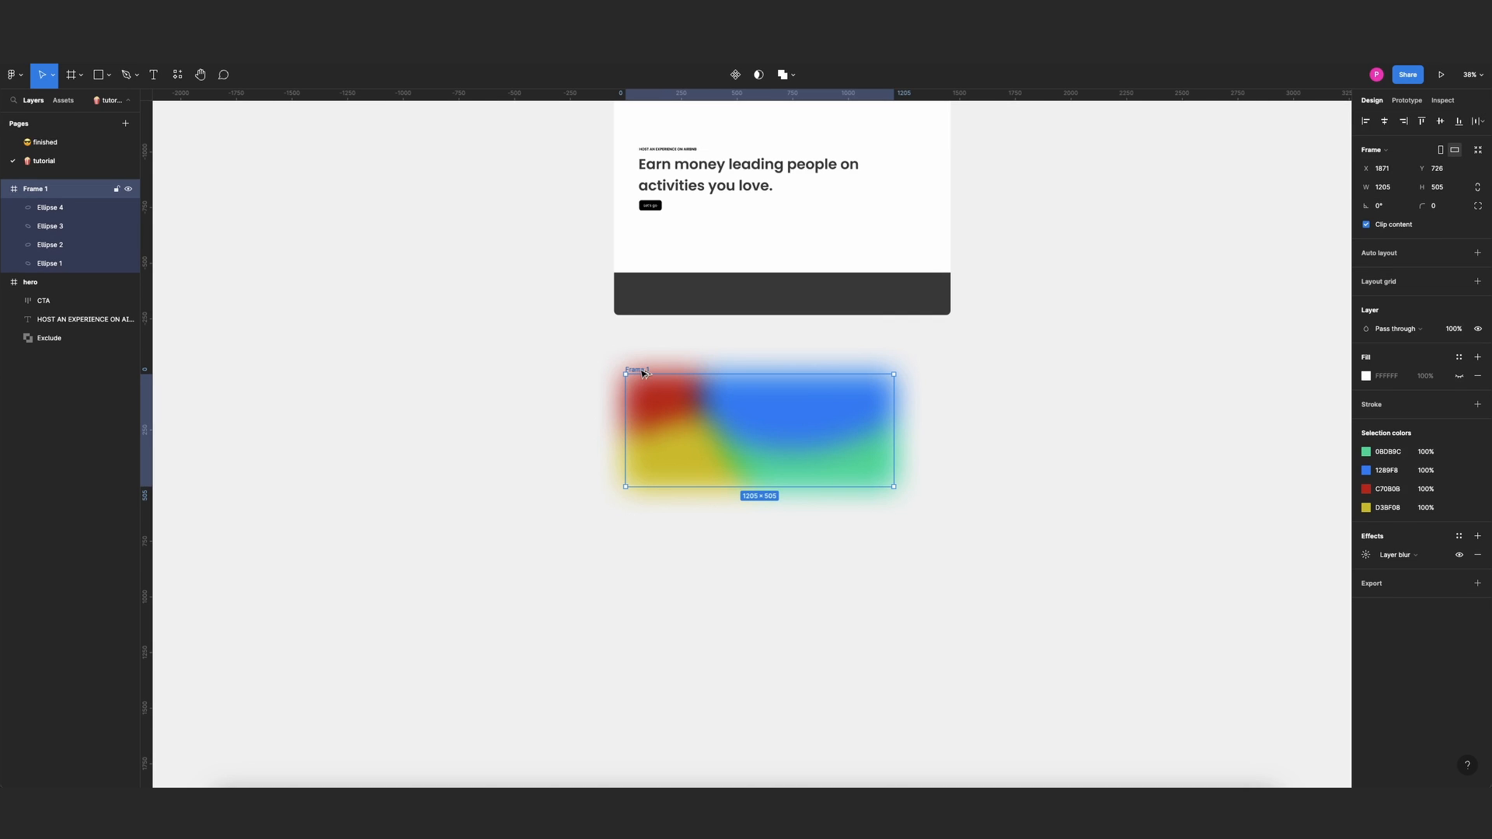
pyautogui.hotkey('ctrl', 'alt', 'k')
pyautogui.scroll(2, 651, 384)
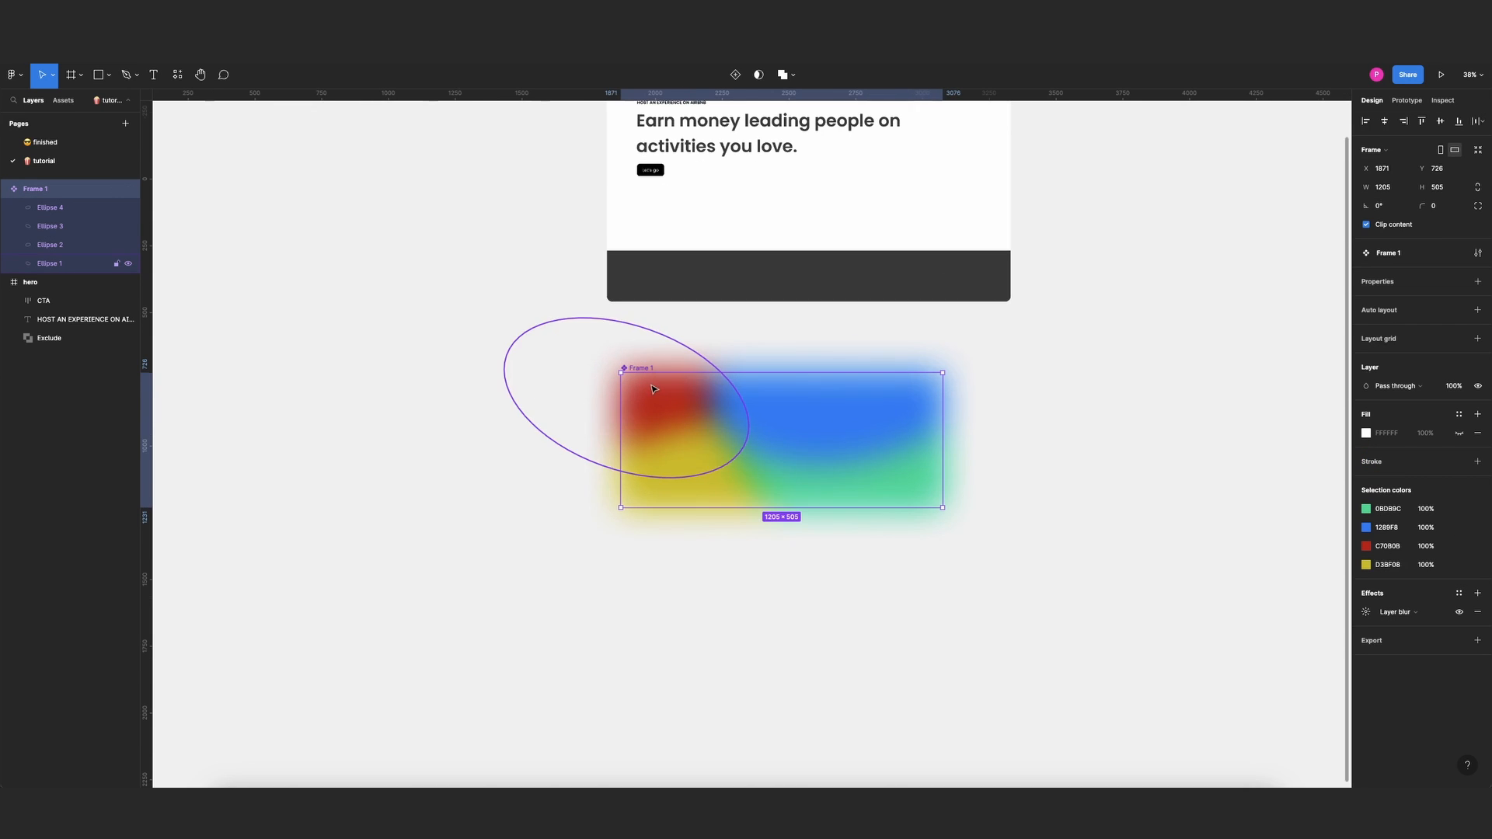
pyautogui.click(736, 76)
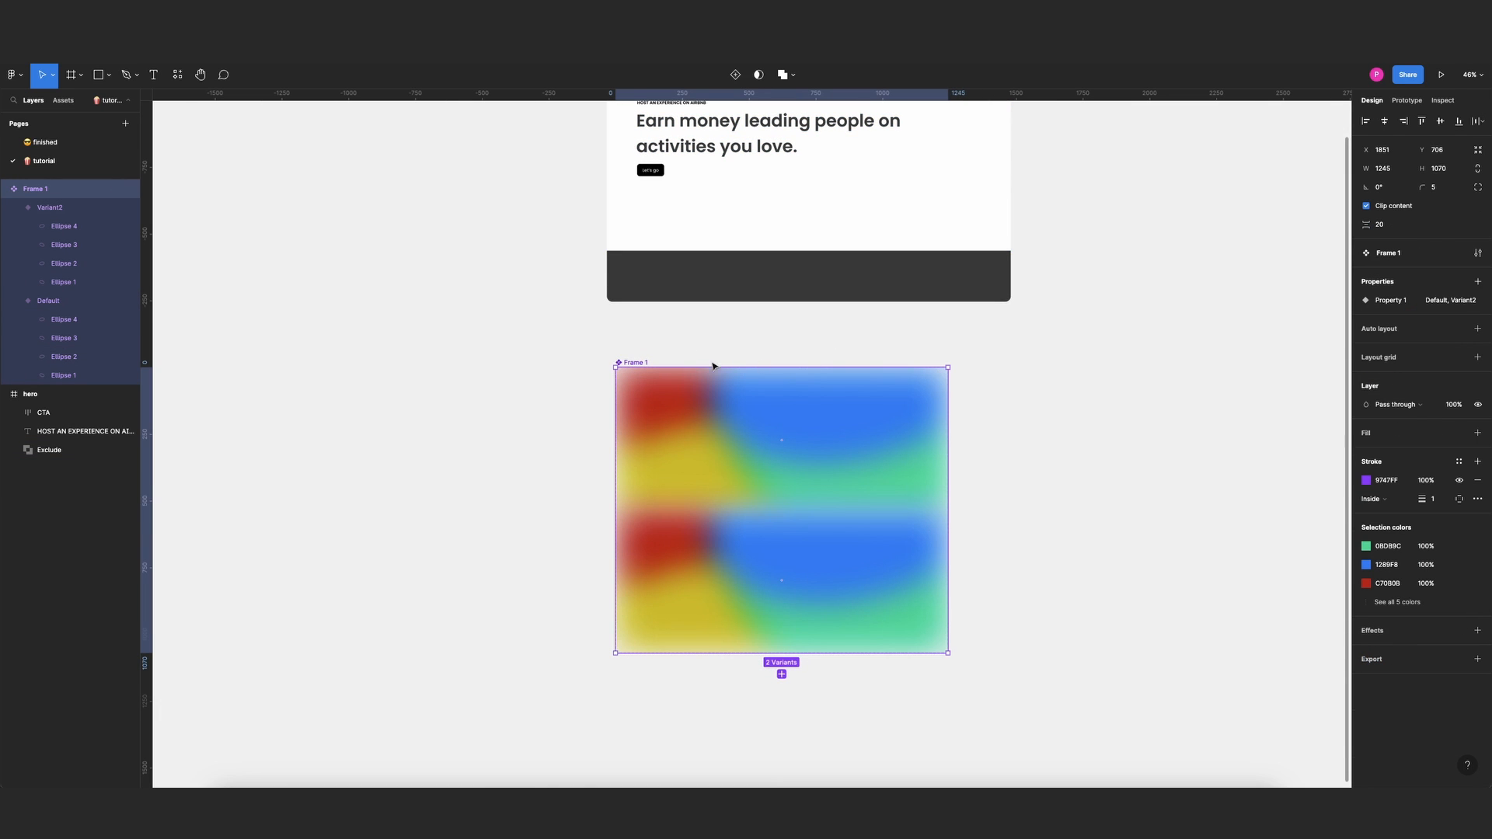
# Add auto layout to the gradient component set and widen the vertical gap between its two variants.
pyautogui.hotkey('shift', 'a')
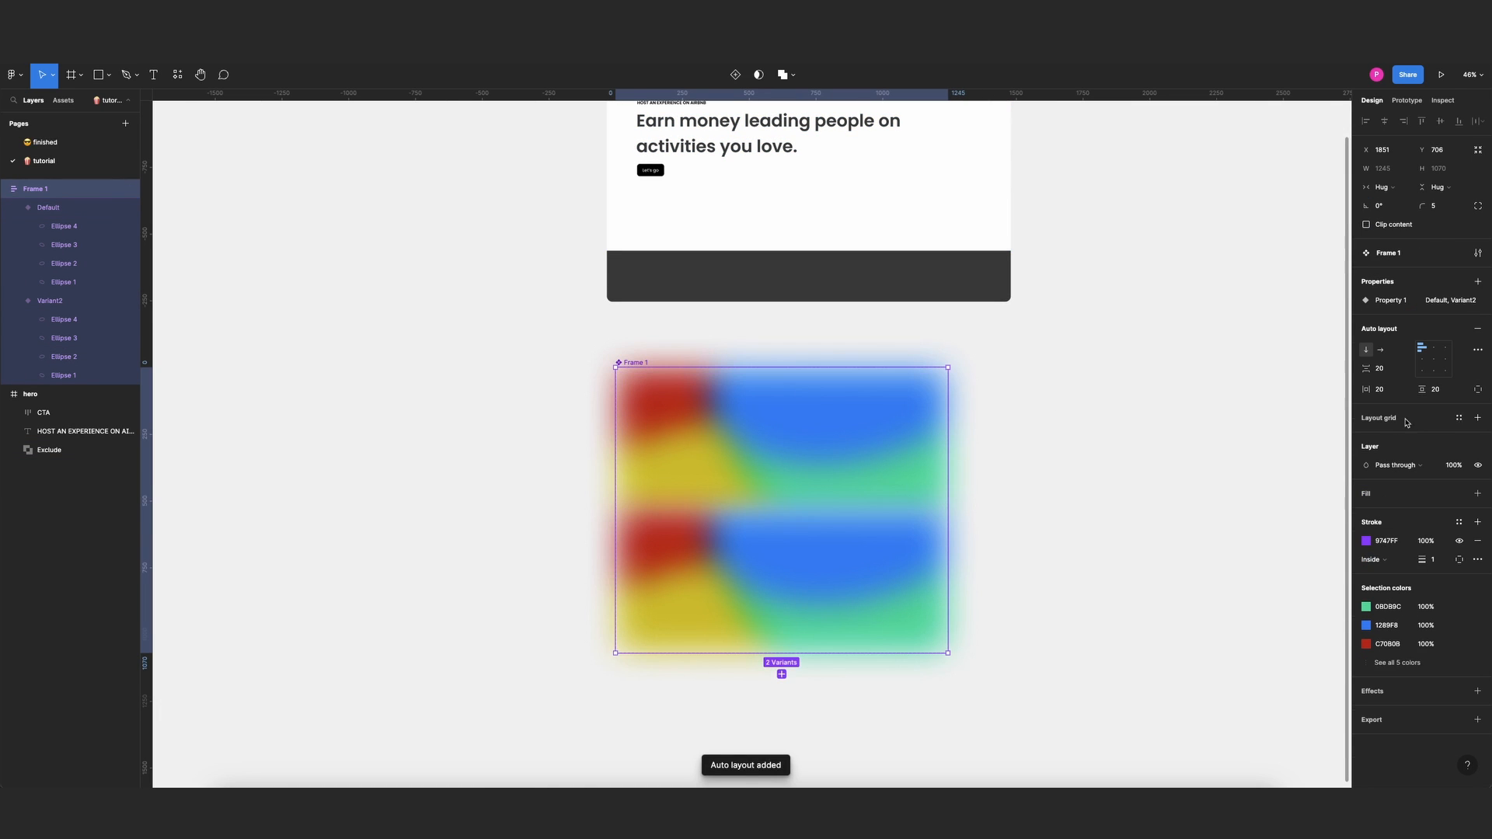
pyautogui.moveTo(1363, 370); pyautogui.dragTo(1163, 492)
pyautogui.click(1163, 492)
pyautogui.scroll(-2, 726, 383)
pyautogui.scroll(2, 1006, 516)
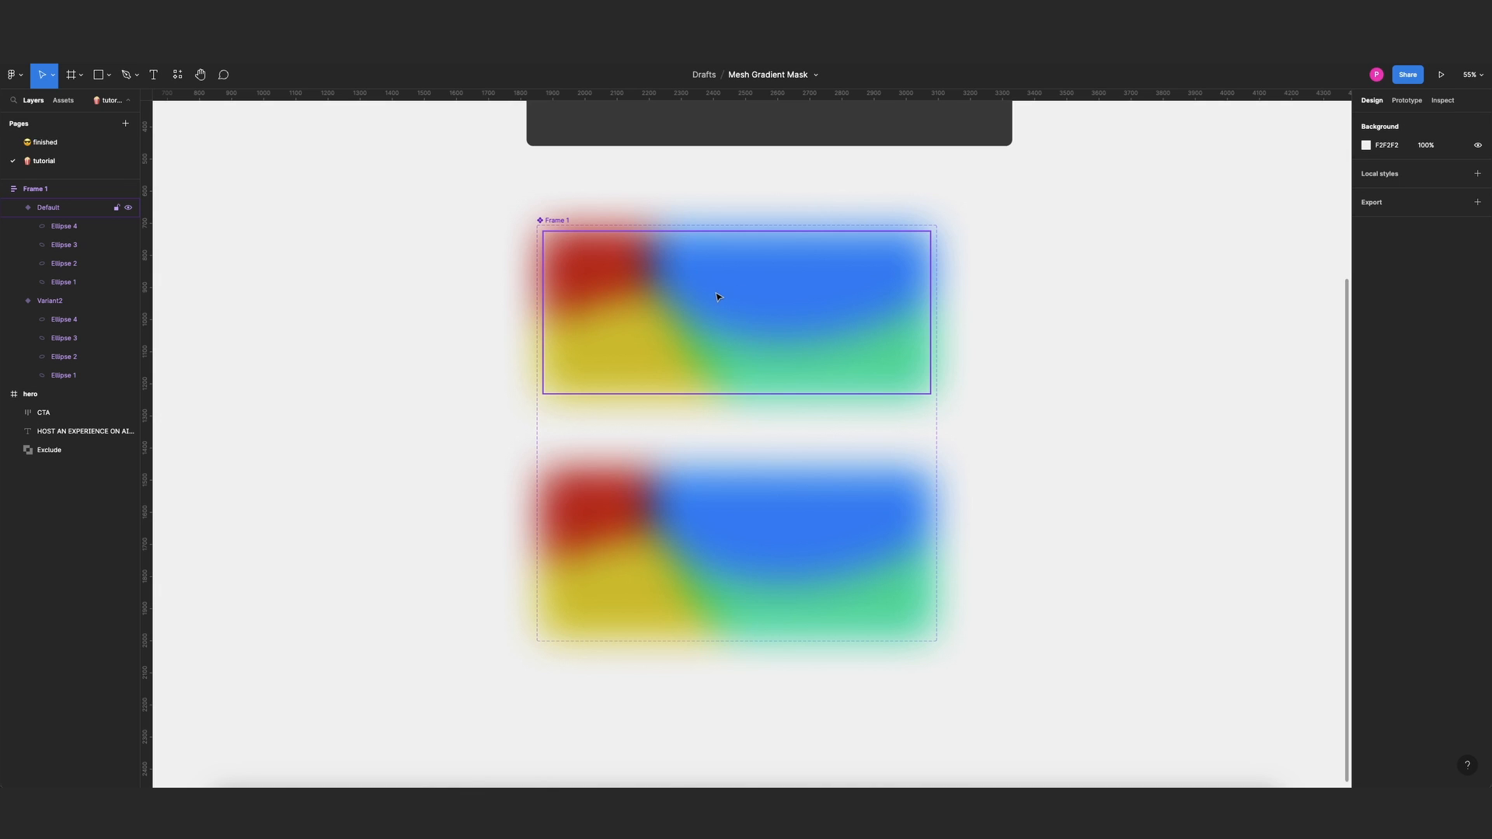
# Move the blue and green ellipses of Variant2 to the right.
pyautogui.click(711, 515)
pyautogui.scroll(1, 735, 565)
pyautogui.scroll(5, 737, 565)
pyautogui.doubleClick(754, 534)
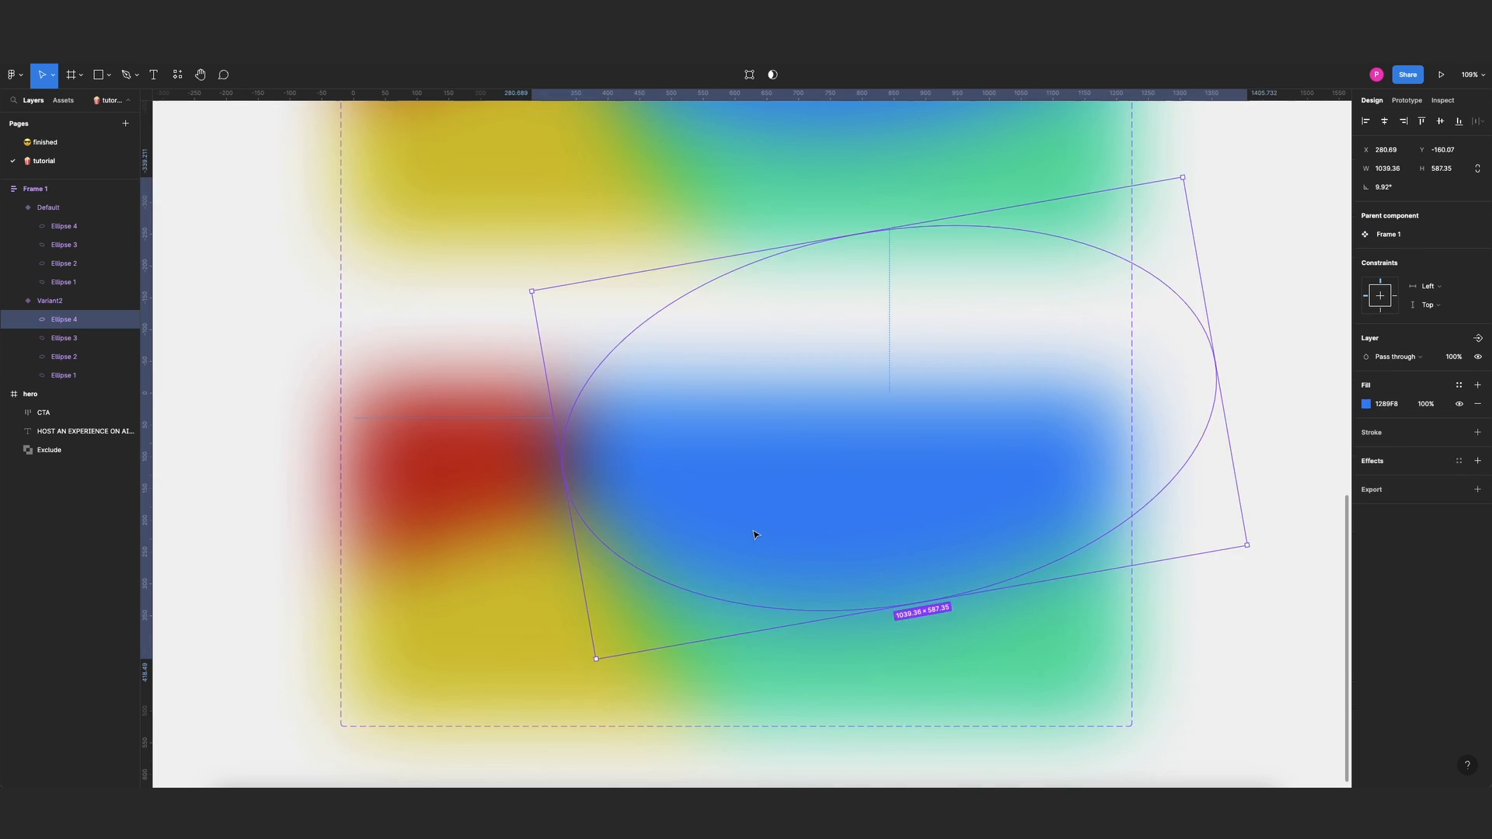
pyautogui.moveTo(755, 534); pyautogui.dragTo(992, 504)
pyautogui.scroll(-1, 843, 501)
pyautogui.hscroll(-1, 843, 501)
pyautogui.moveTo(815, 522); pyautogui.dragTo(1038, 564)
# Move the yellow ellipse of Variant2 lower and enlarge its red ellipse across the upper middle of the frame.
pyautogui.moveTo(742, 538); pyautogui.dragTo(808, 534)
pyautogui.moveTo(864, 394); pyautogui.dragTo(911, 353)
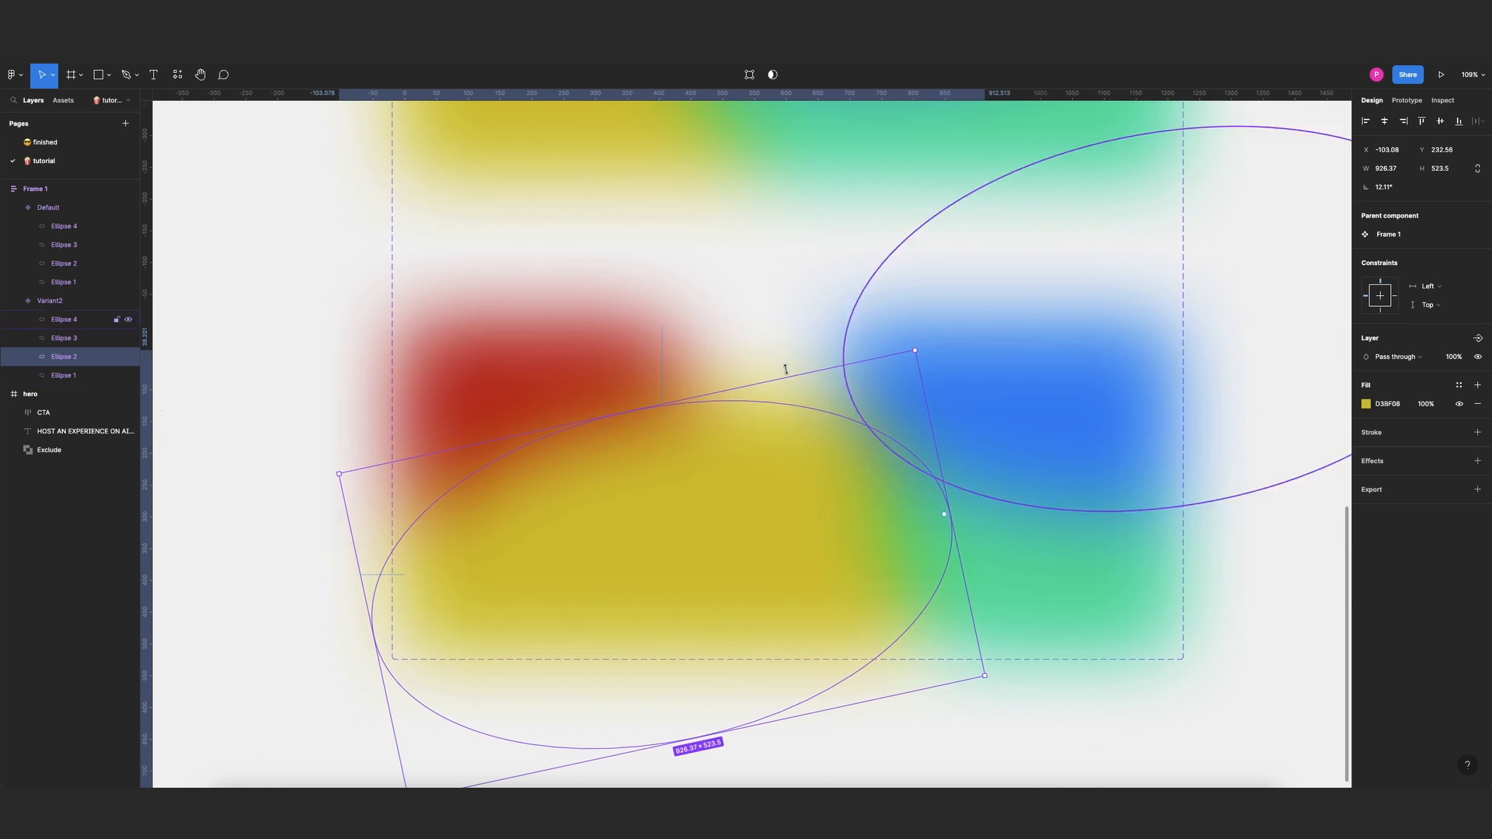
pyautogui.moveTo(811, 485); pyautogui.dragTo(804, 597)
pyautogui.click(738, 412)
pyautogui.moveTo(876, 706); pyautogui.dragTo(888, 726)
pyautogui.scroll(-5, 854, 419)
# Fine-tune Variant2 by shifting the blue ellipse up and to the right and extending the red ellipse farther right.
pyautogui.click(943, 396)
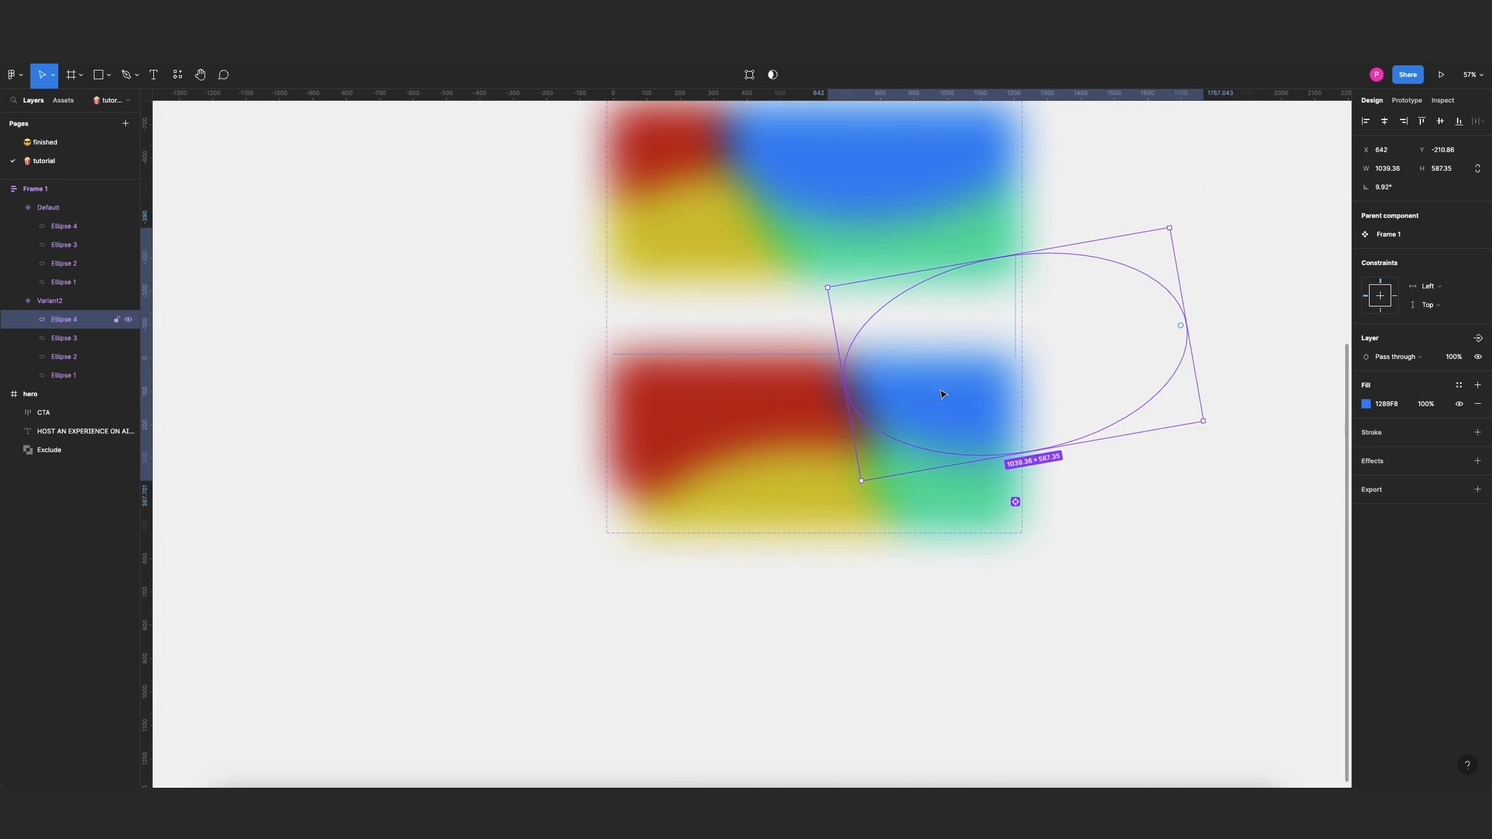
pyautogui.scroll(1, 948, 411)
pyautogui.moveTo(954, 424); pyautogui.dragTo(974, 379)
pyautogui.click(852, 423)
pyautogui.scroll(-1, 948, 519)
pyautogui.scroll(2, 968, 507)
pyautogui.moveTo(971, 507); pyautogui.dragTo(1010, 495)
pyautogui.click(777, 505)
pyautogui.moveTo(571, 664); pyautogui.dragTo(360, 493)
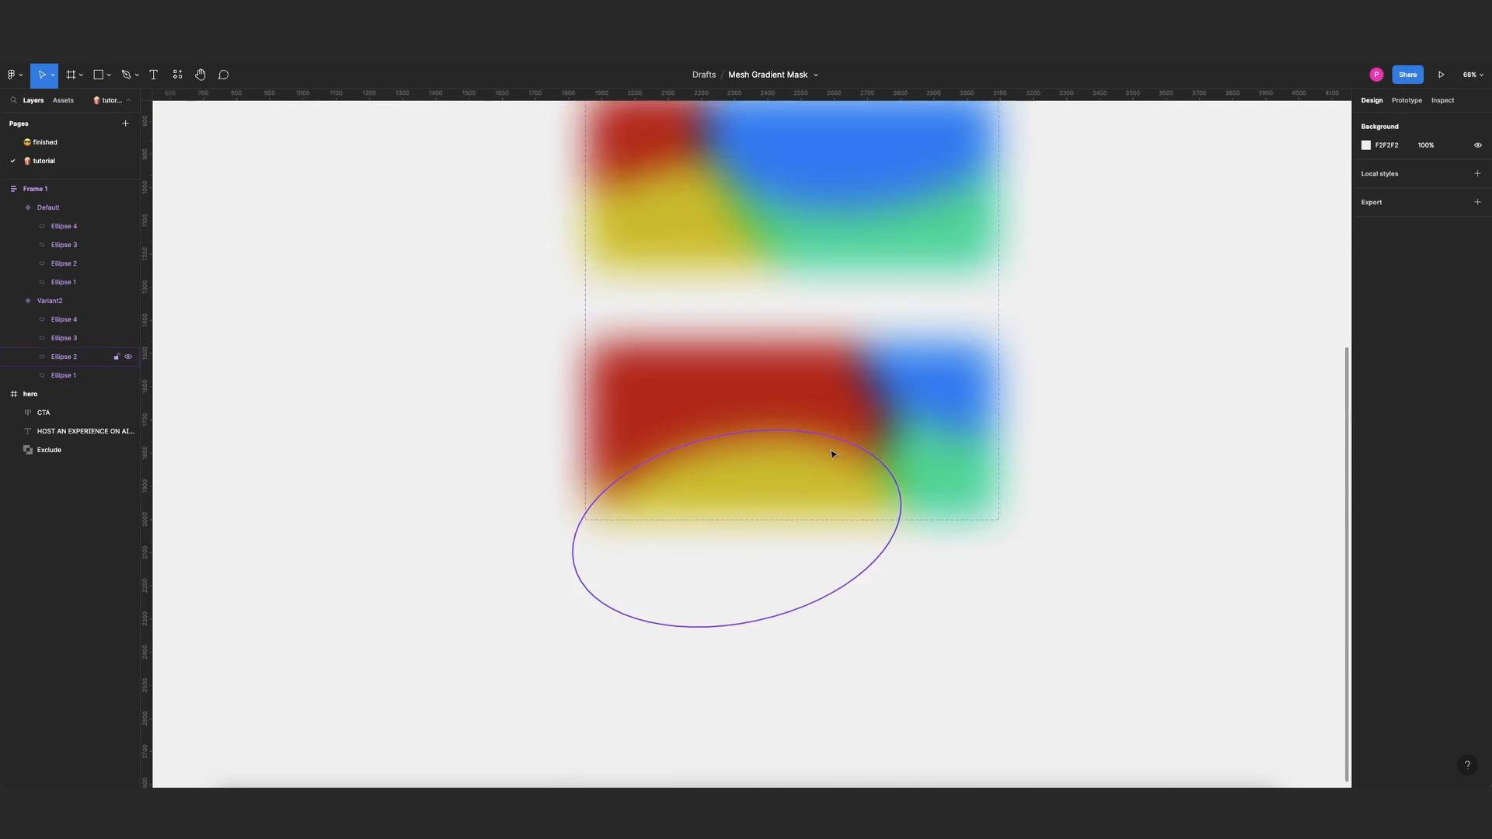
pyautogui.scroll(-3, 832, 455)
pyautogui.scroll(3, 881, 433)
pyautogui.keyDown('super'); pyautogui.click(860, 433); pyautogui.keyUp('super')
pyautogui.moveTo(861, 433); pyautogui.dragTo(870, 419)
pyautogui.click(1125, 316)
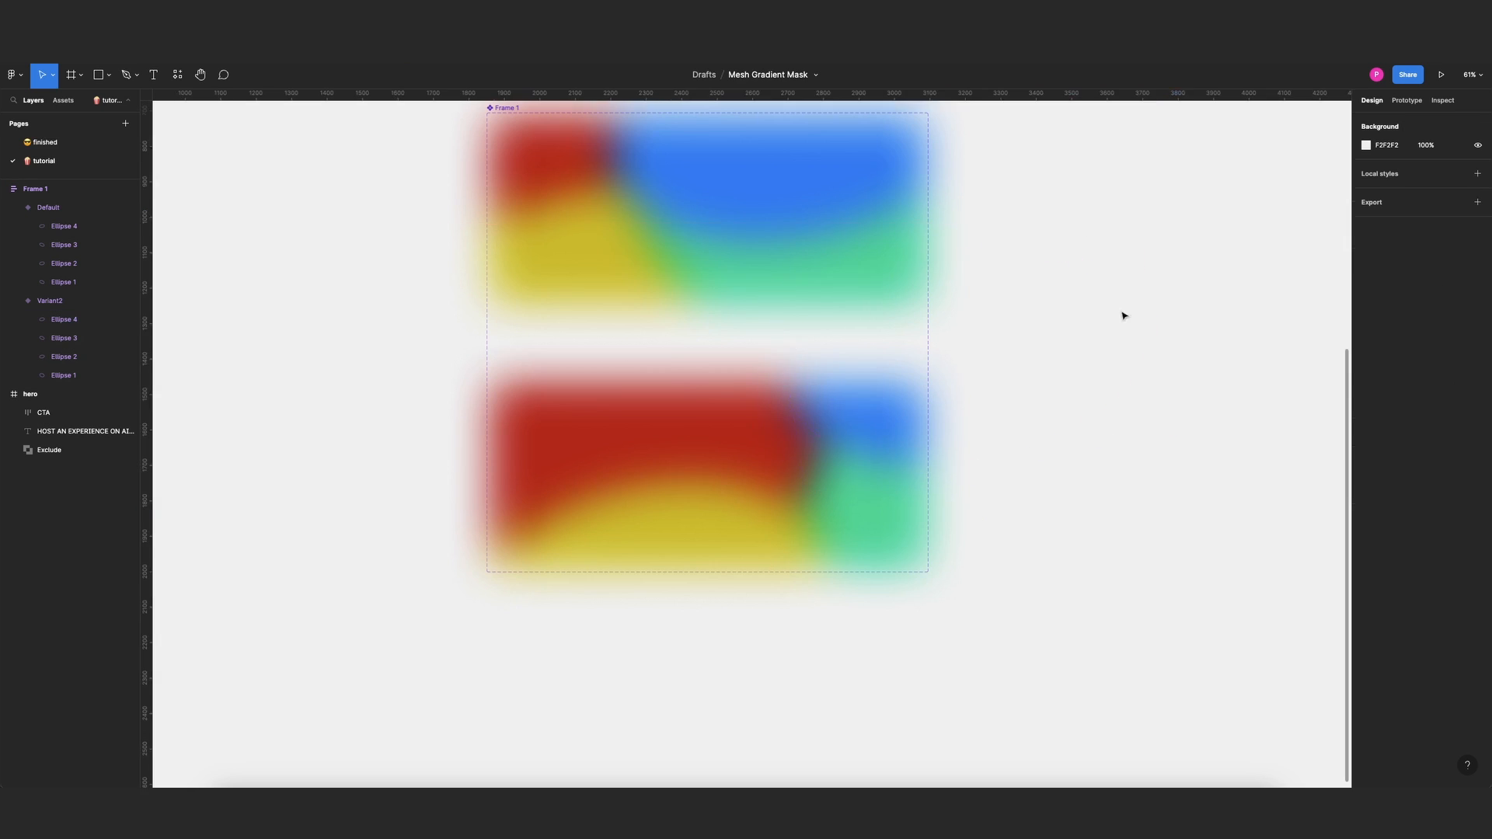
# Create a prototype connection from the Default variant to Variant2.
pyautogui.scroll(-3, 866, 357)
pyautogui.scroll(3, 843, 319)
pyautogui.scroll(2, 1001, 375)
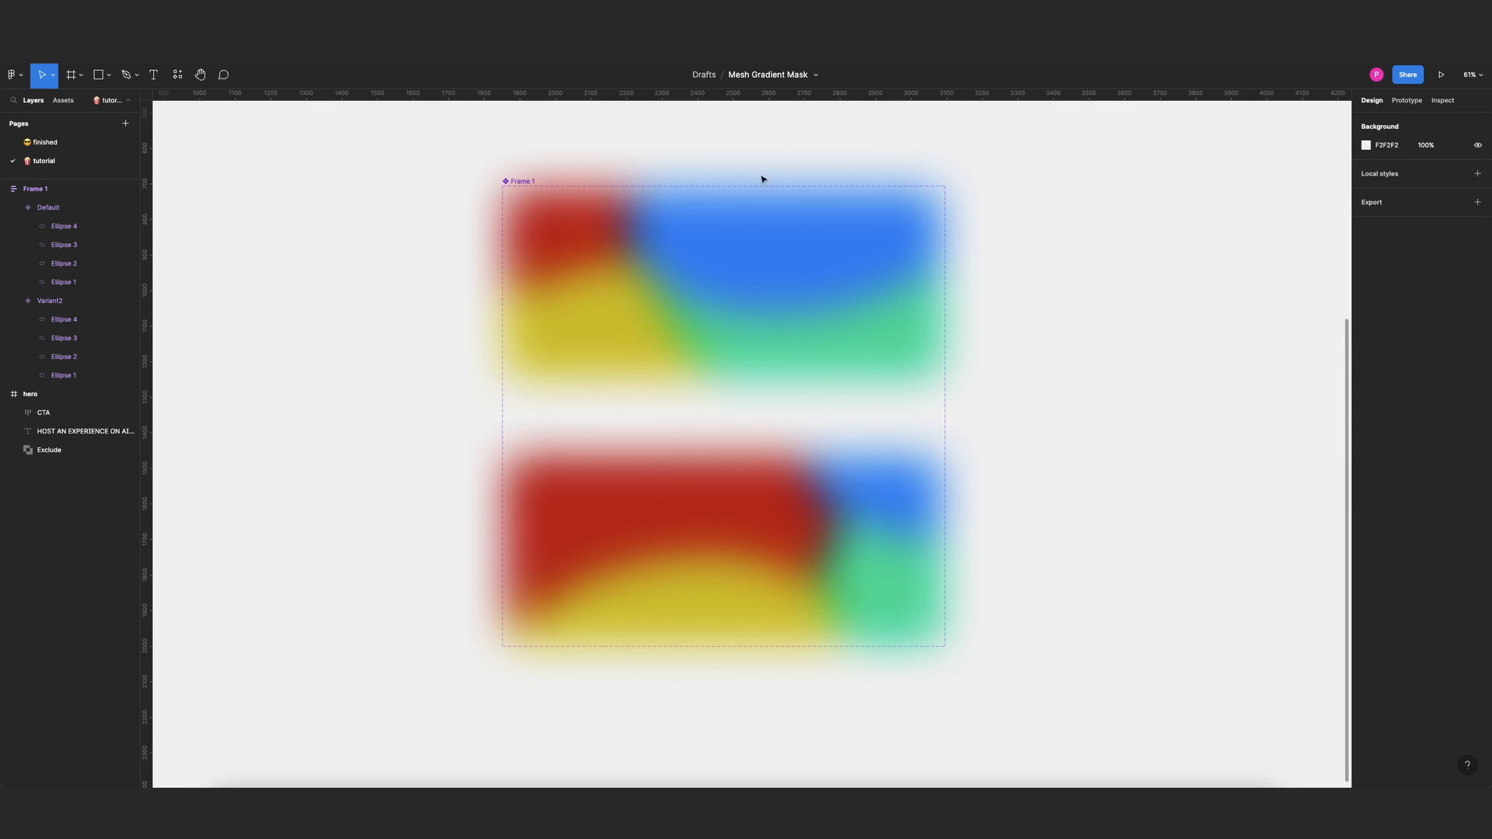
pyautogui.click(1407, 100)
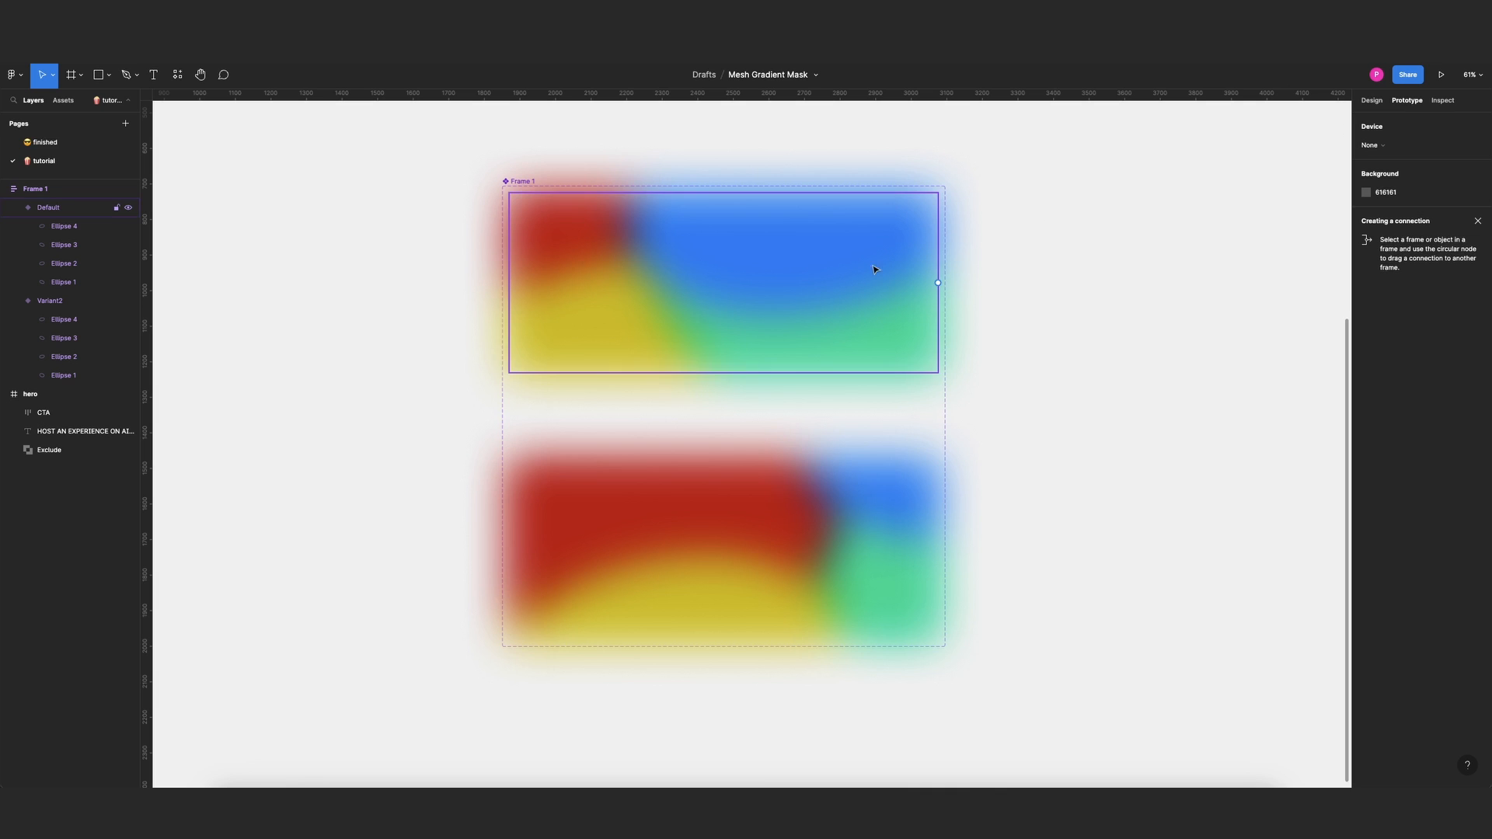
pyautogui.click(856, 281)
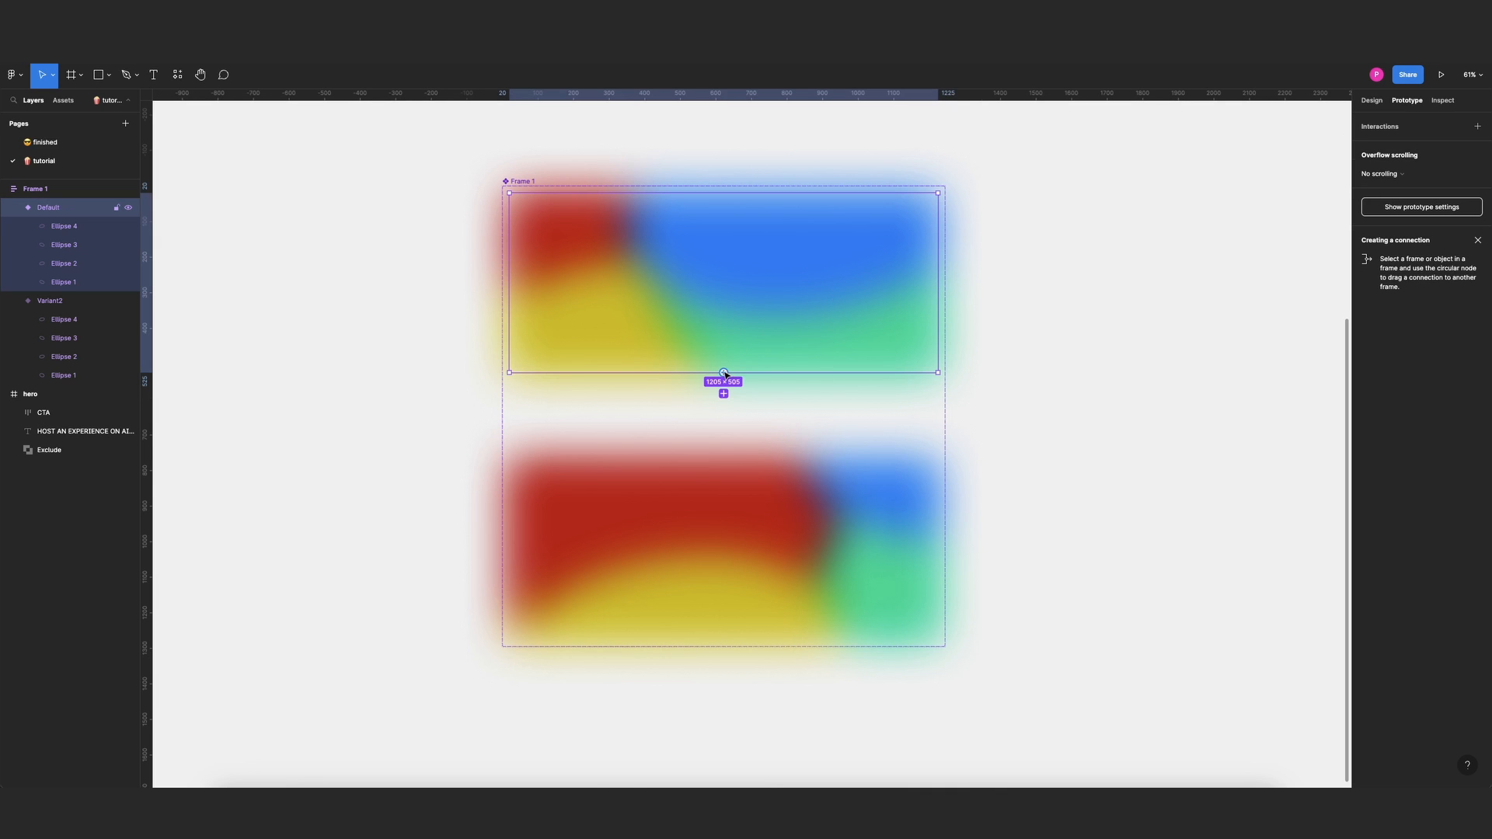
pyautogui.moveTo(723, 393); pyautogui.dragTo(767, 491)
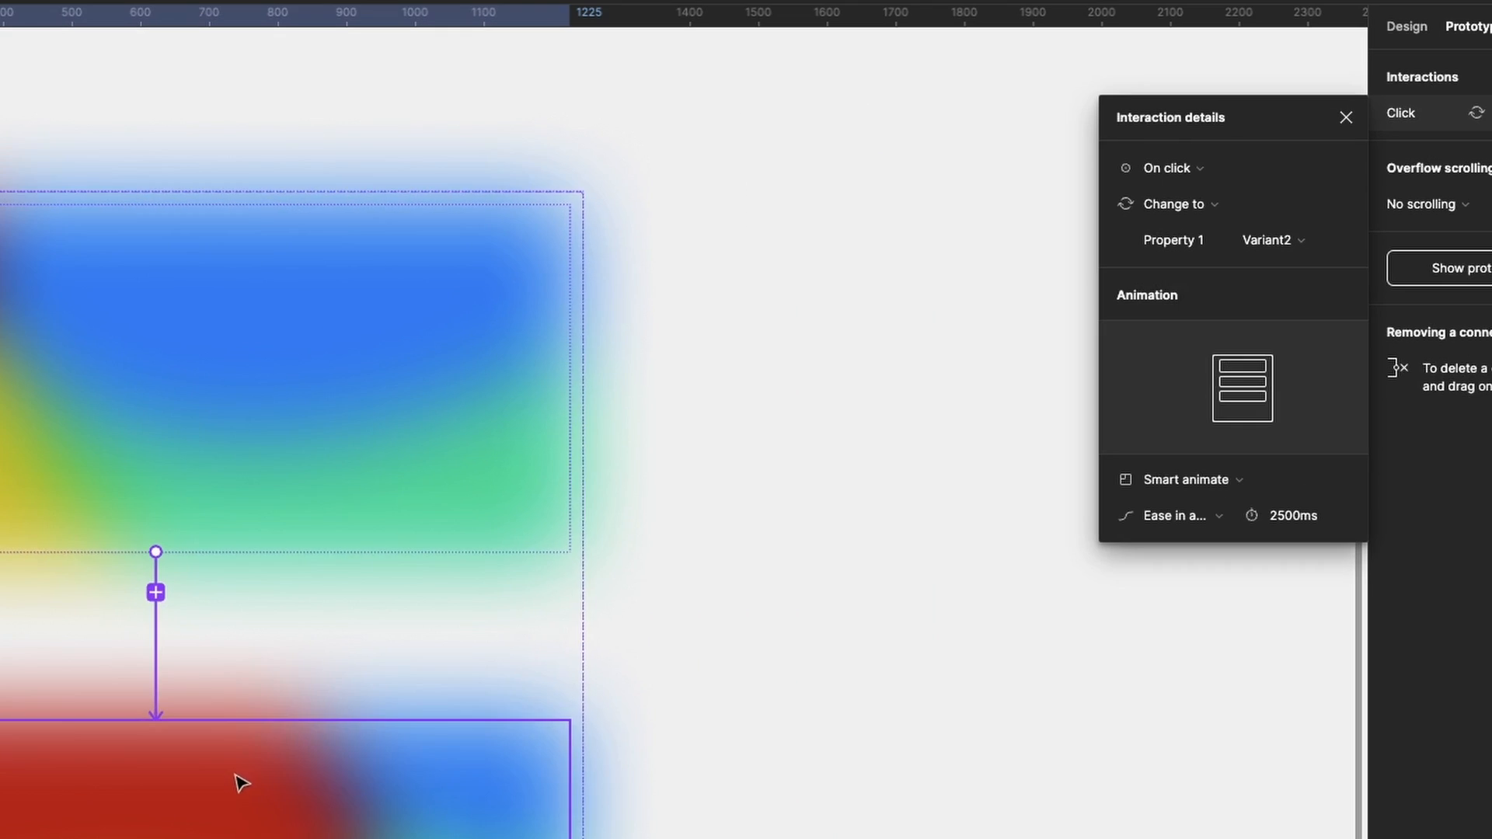
# Make the Default variant's interaction trigger after a delay of 1 ms, keeping the ease in and out animation.
pyautogui.click(1173, 170)
pyautogui.click(1173, 450)
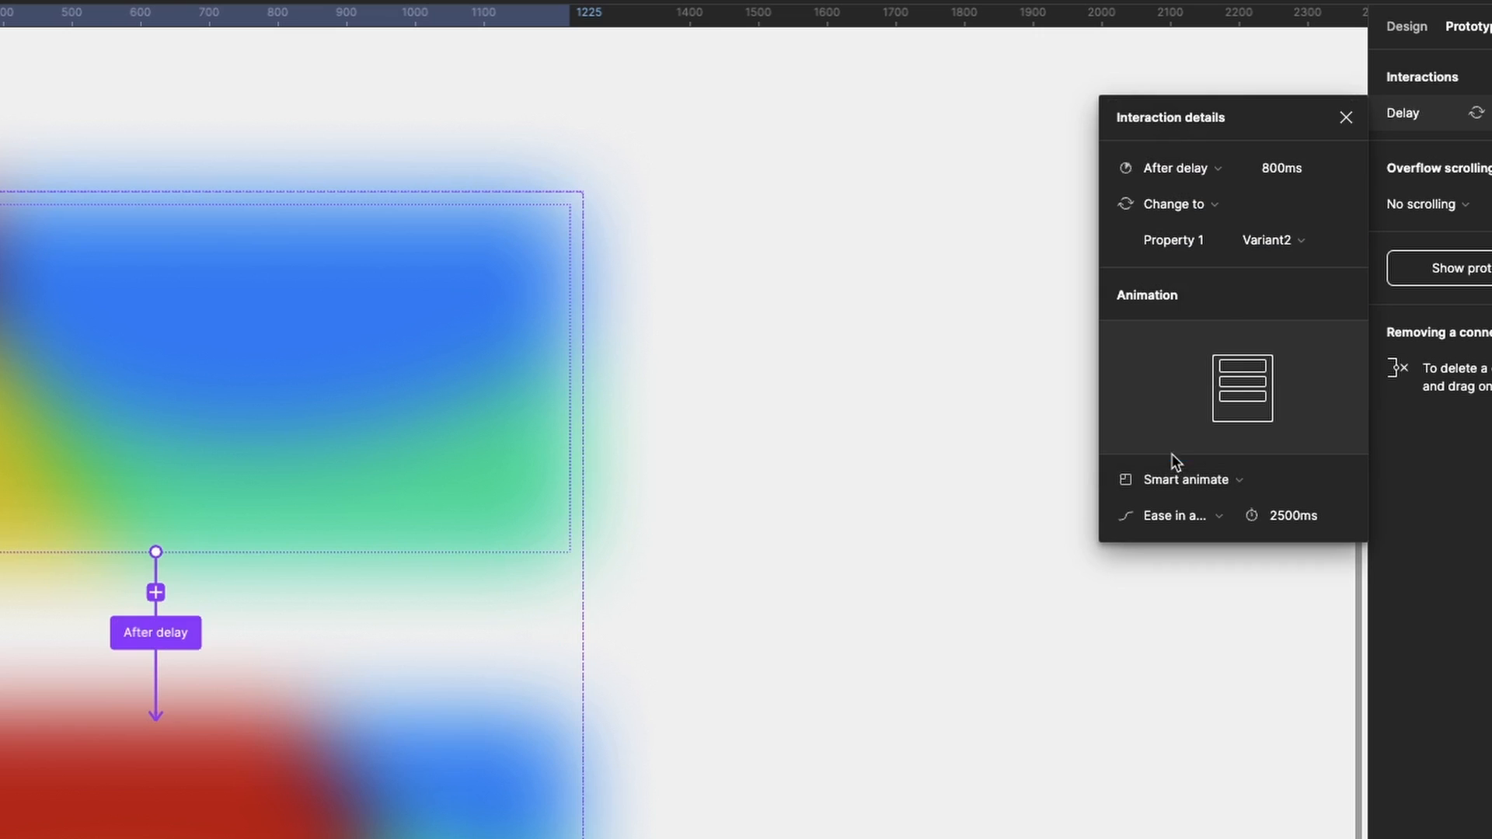
pyautogui.click(1275, 168)
pyautogui.write('1')
pyautogui.press('Return')
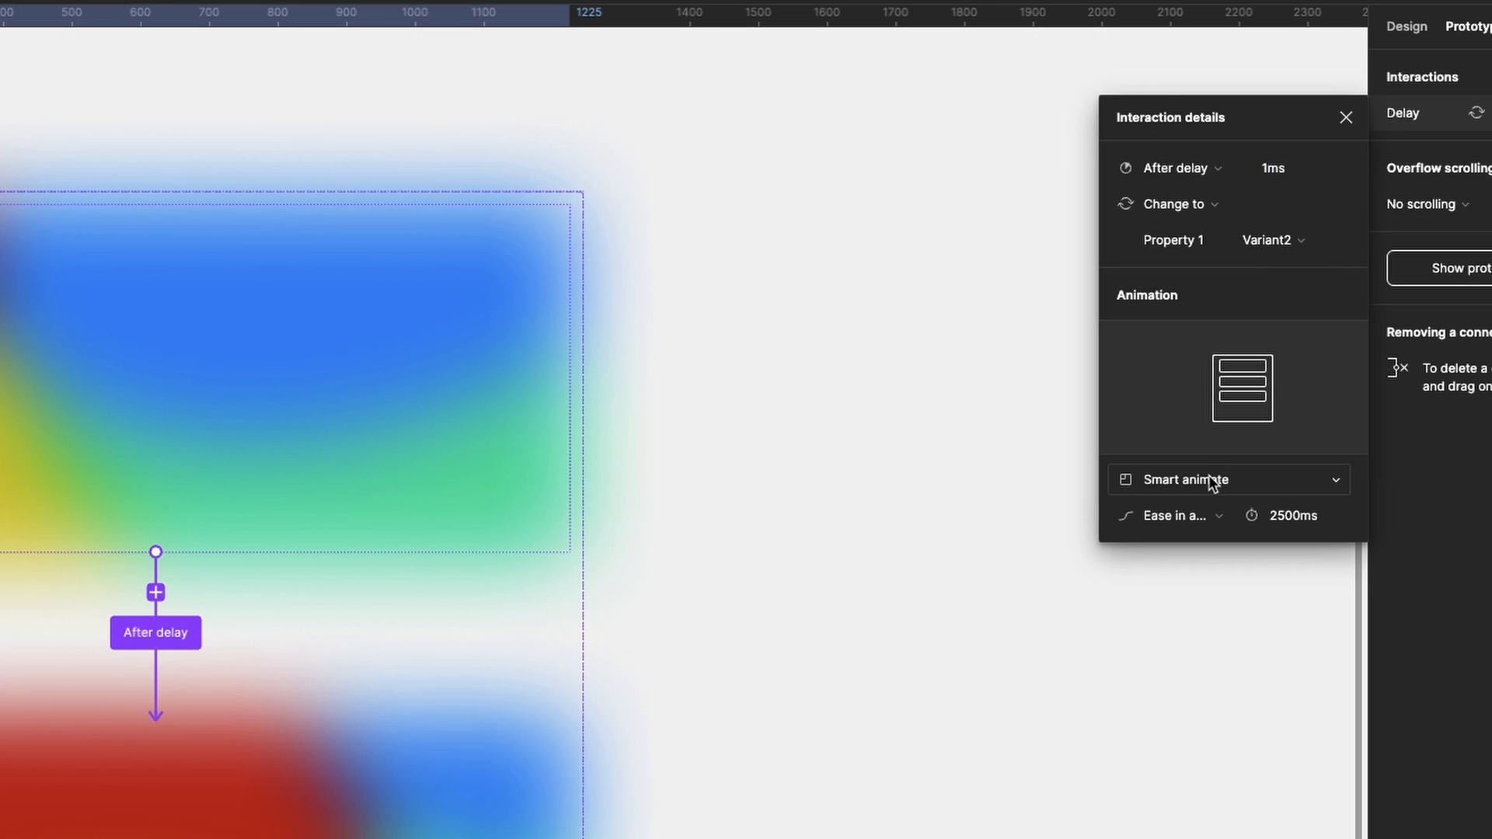
pyautogui.click(1205, 510)
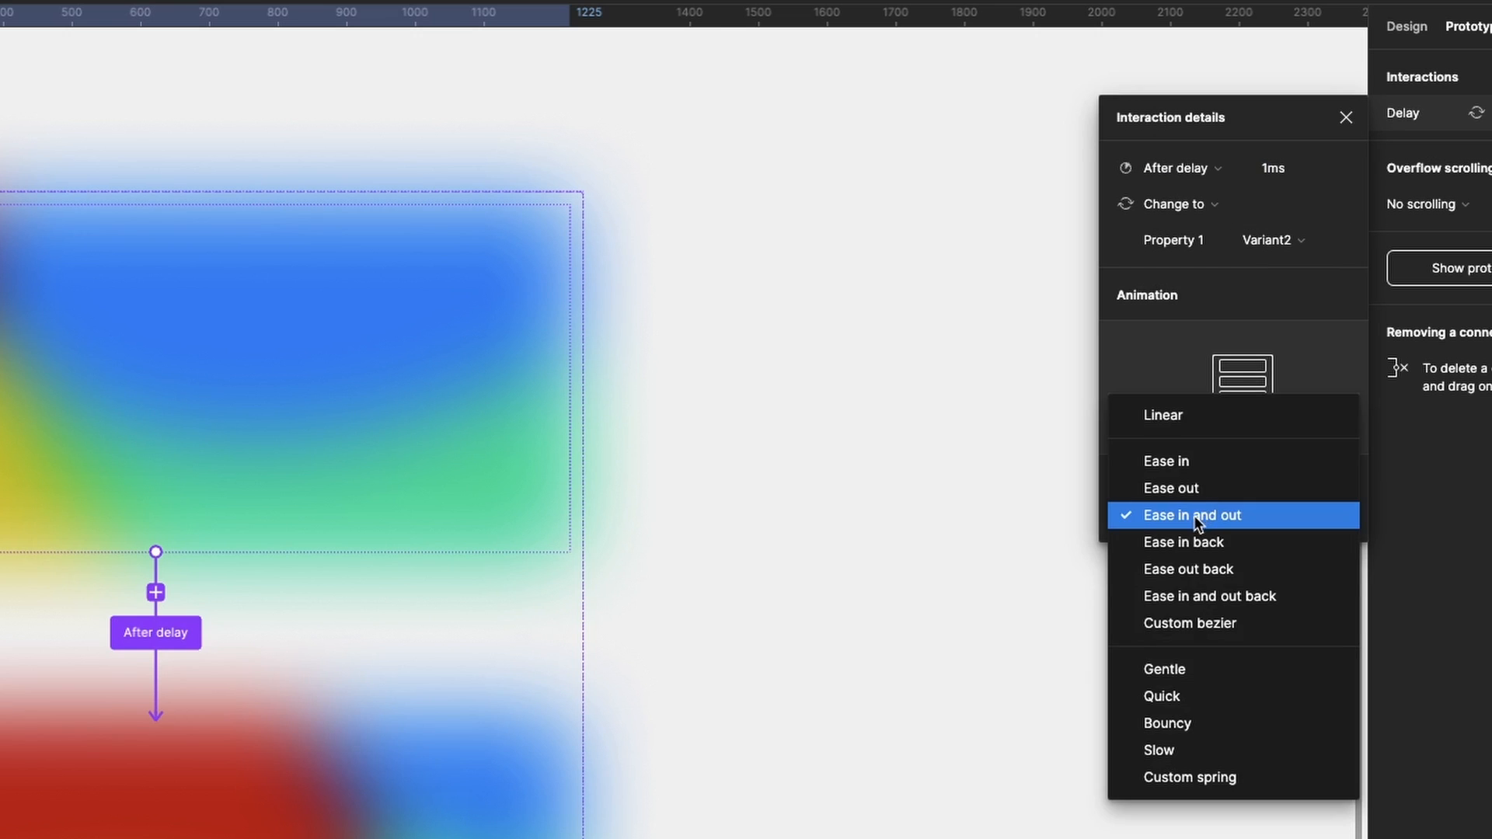
pyautogui.click(1101, 522)
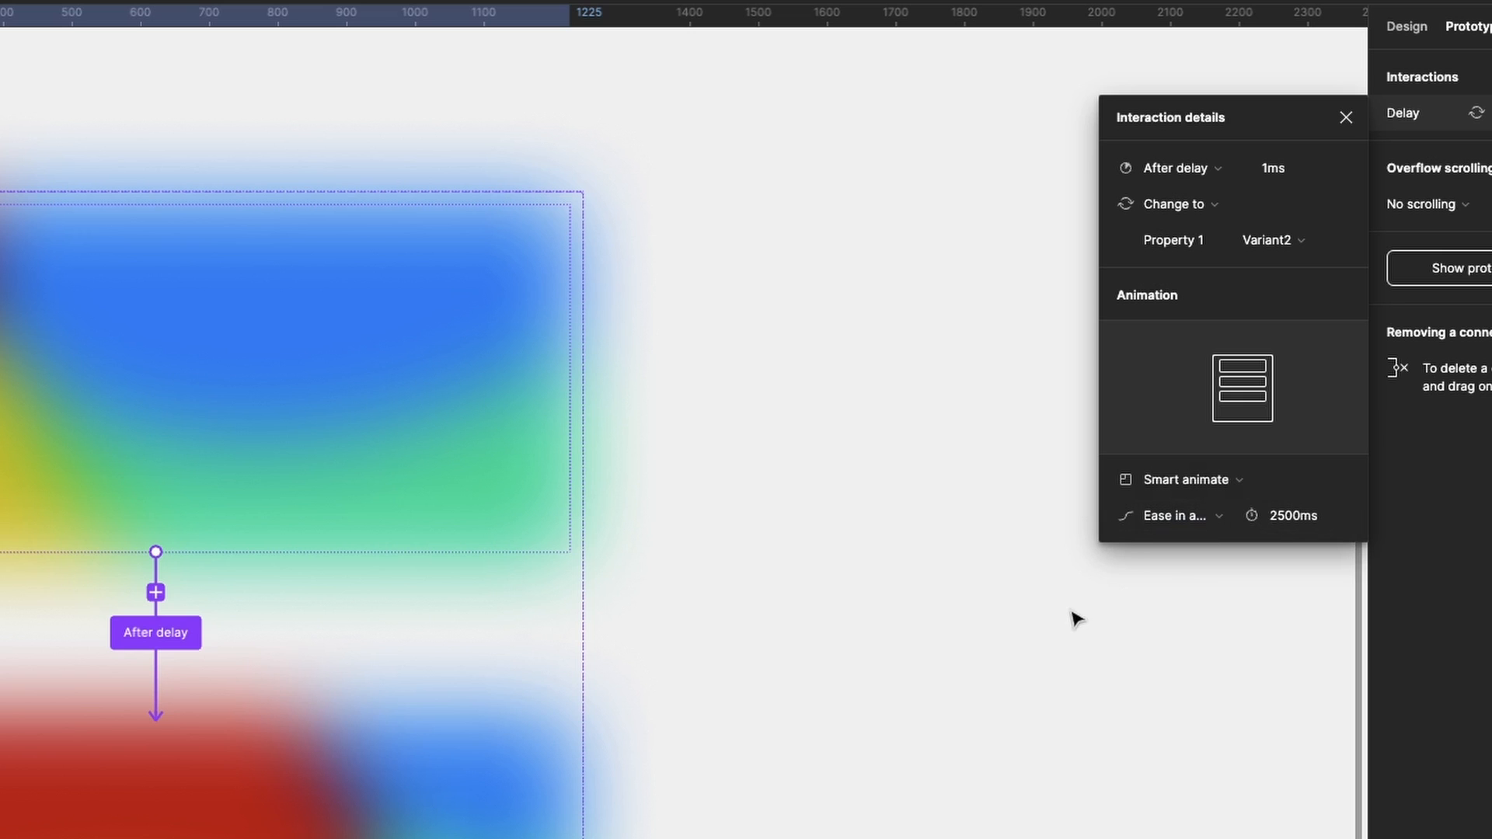
pyautogui.click(1044, 625)
# Create a prototype connection from Variant2 back to the Default variant.
pyautogui.click(296, 770)
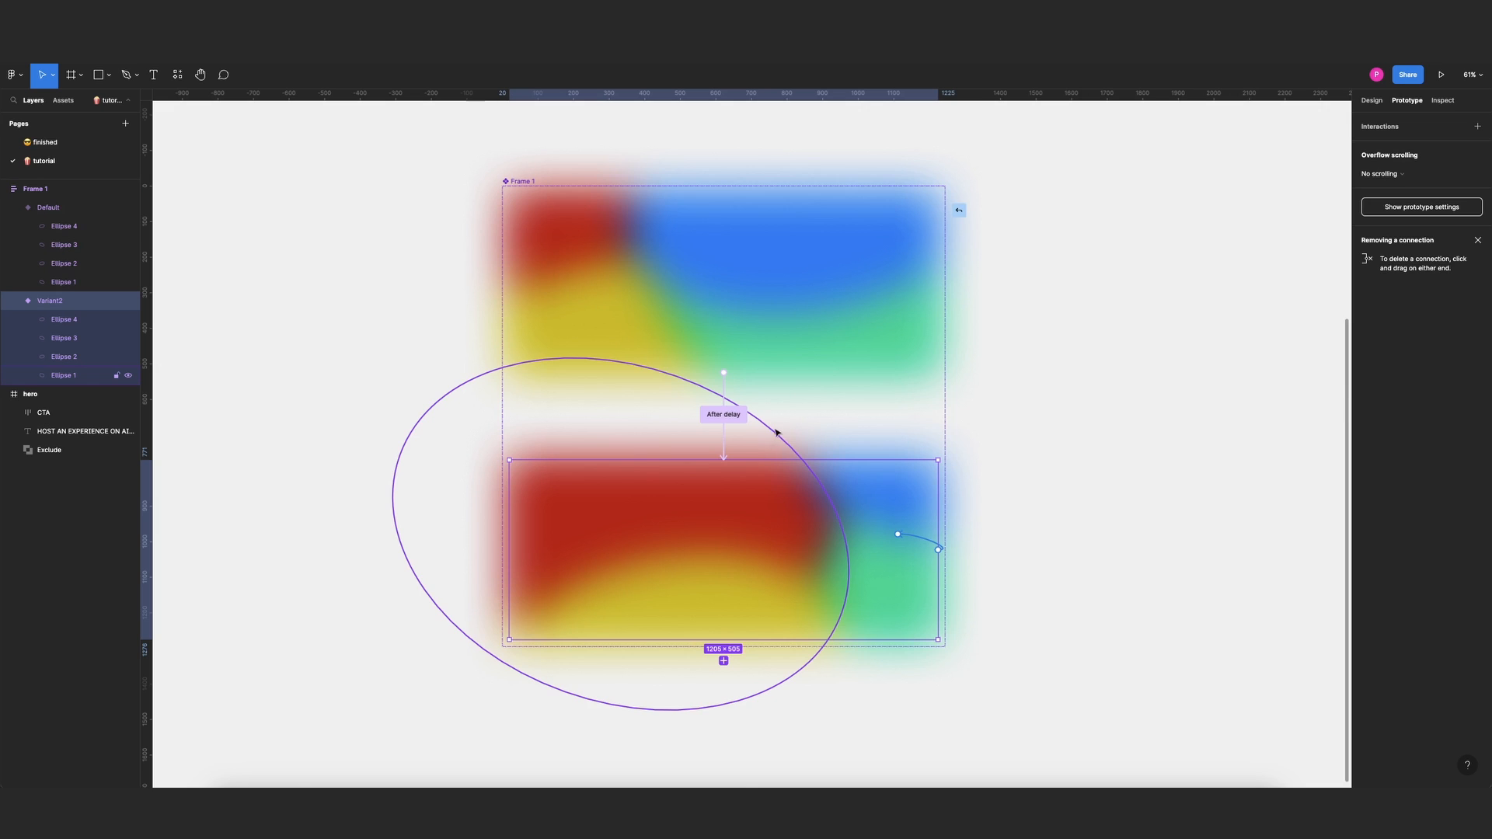
pyautogui.moveTo(775, 432); pyautogui.dragTo(777, 434)
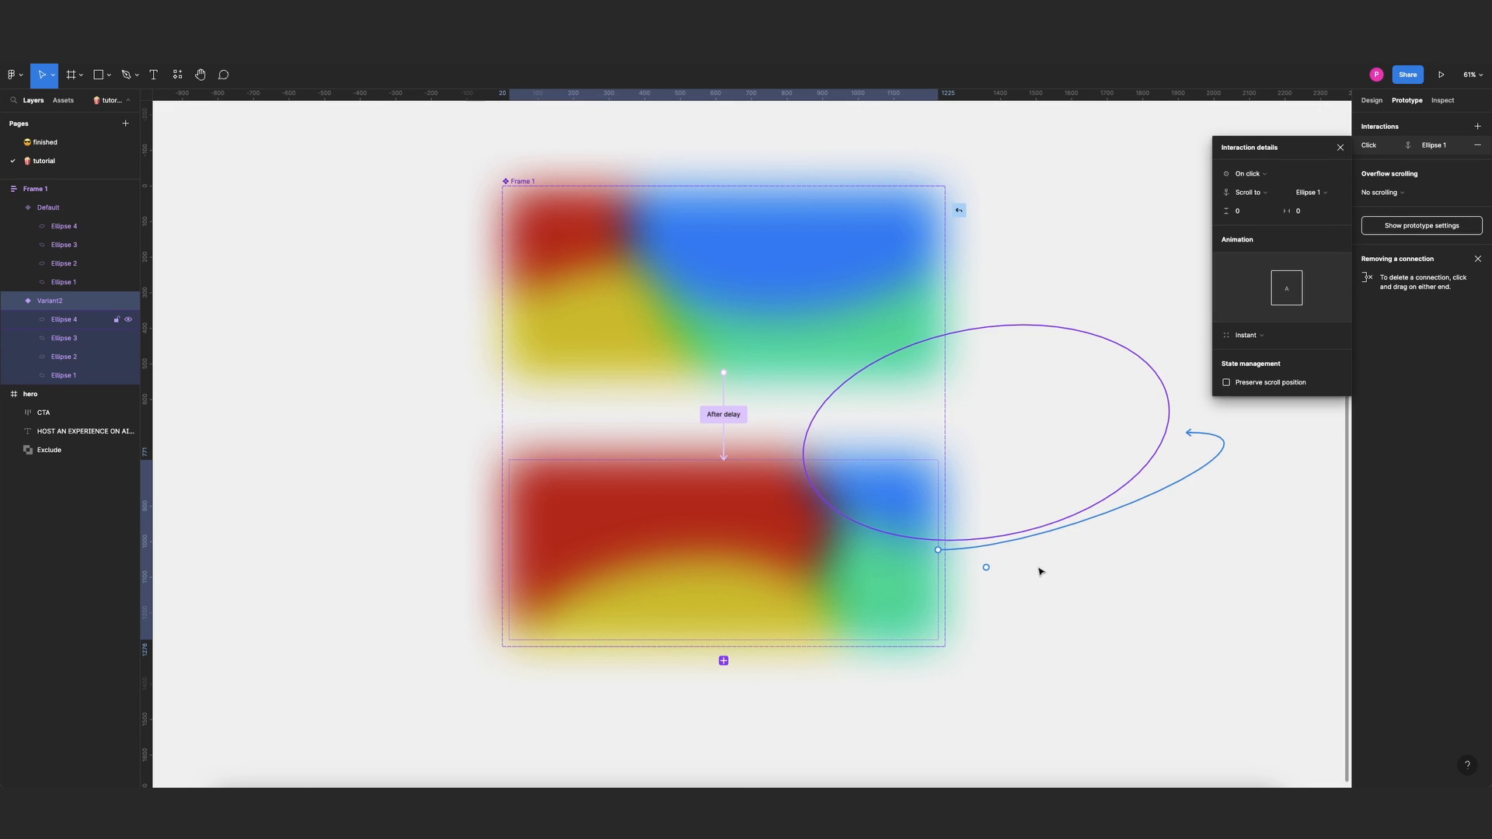
pyautogui.moveTo(987, 568); pyautogui.dragTo(798, 360)
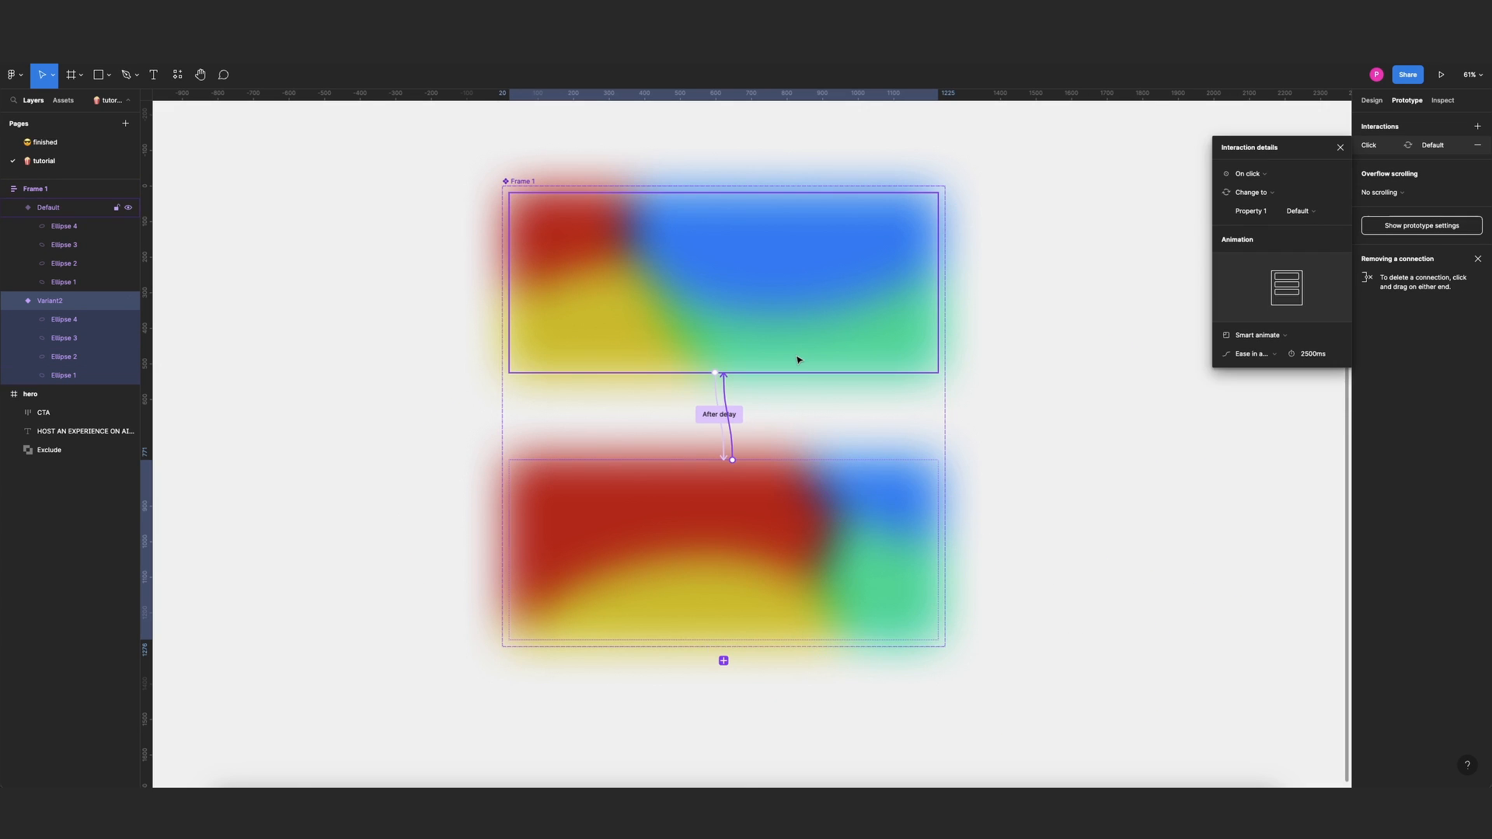
# Make Variant2's interaction trigger after a delay of 1 ms.
pyautogui.click(1265, 175)
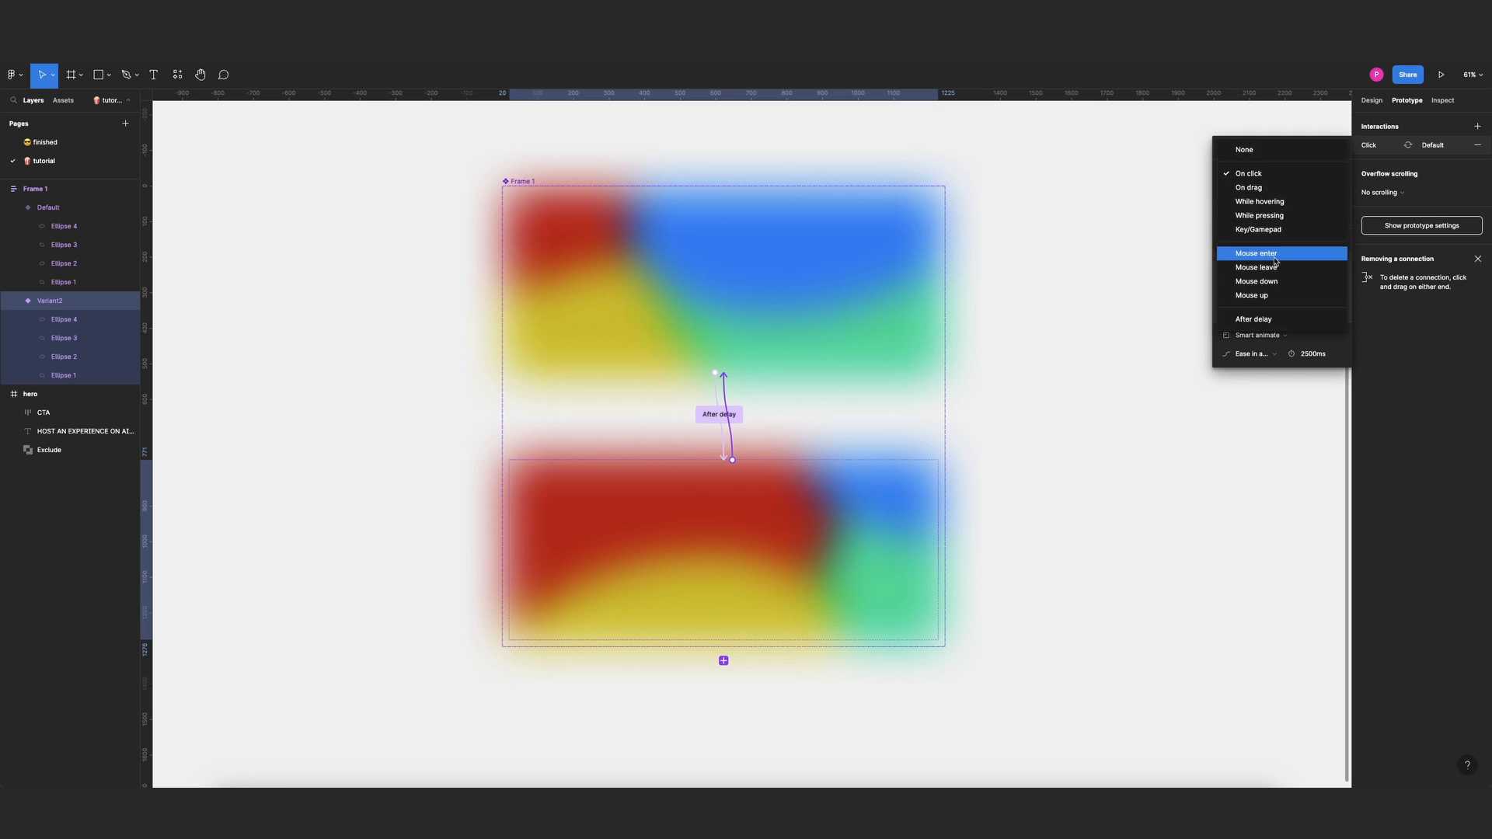
pyautogui.click(1253, 320)
pyautogui.click(1310, 173)
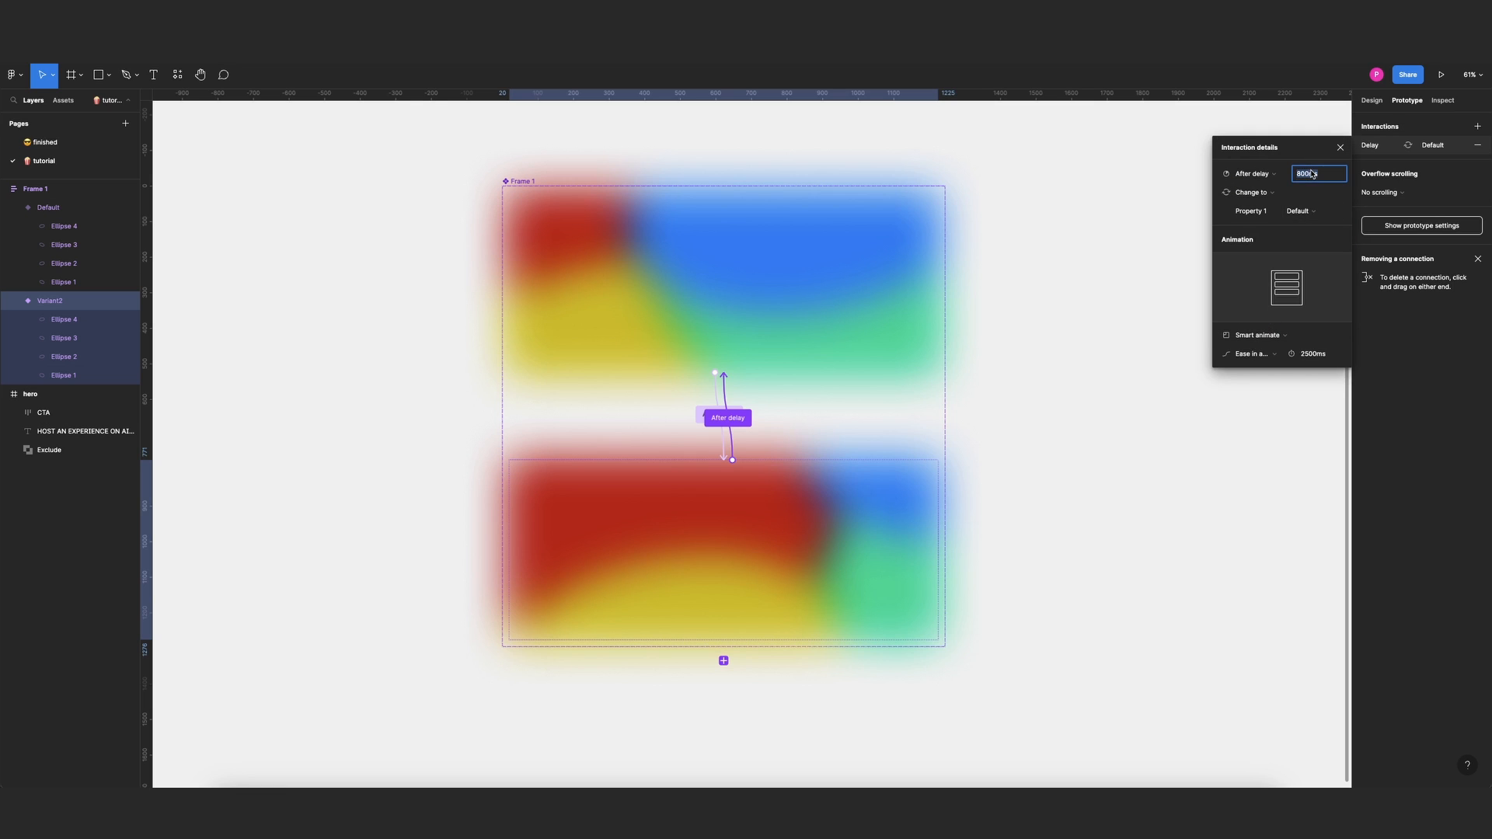
pyautogui.write('1')
pyautogui.press('Return')
pyautogui.click(1135, 483)
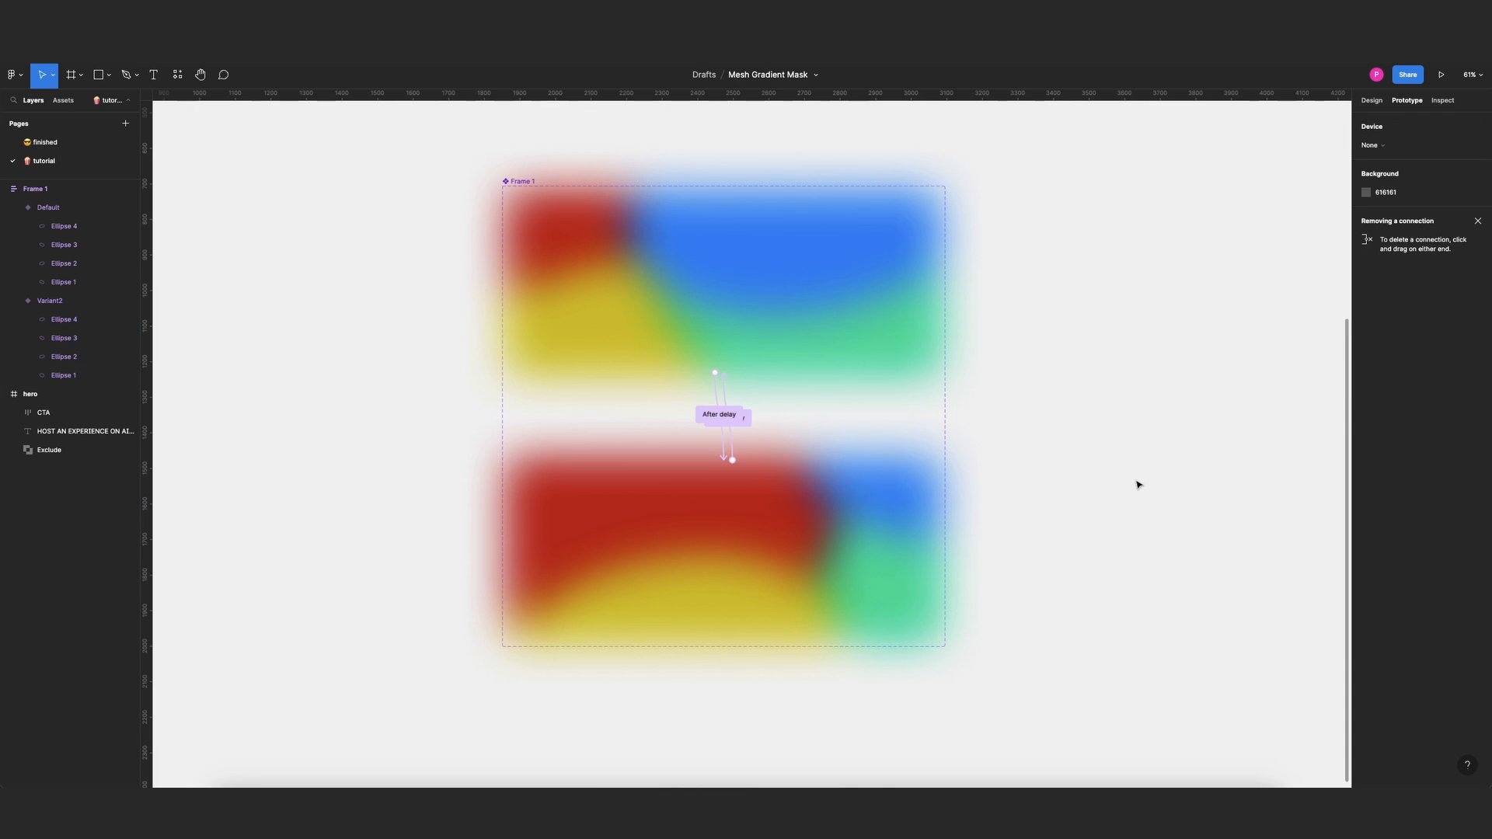
# Copy the Default gradient variant into the hero frame and position the instance over the heading.
pyautogui.scroll(-5, 1122, 473)
pyautogui.scroll(2, 1052, 376)
pyautogui.click(960, 430)
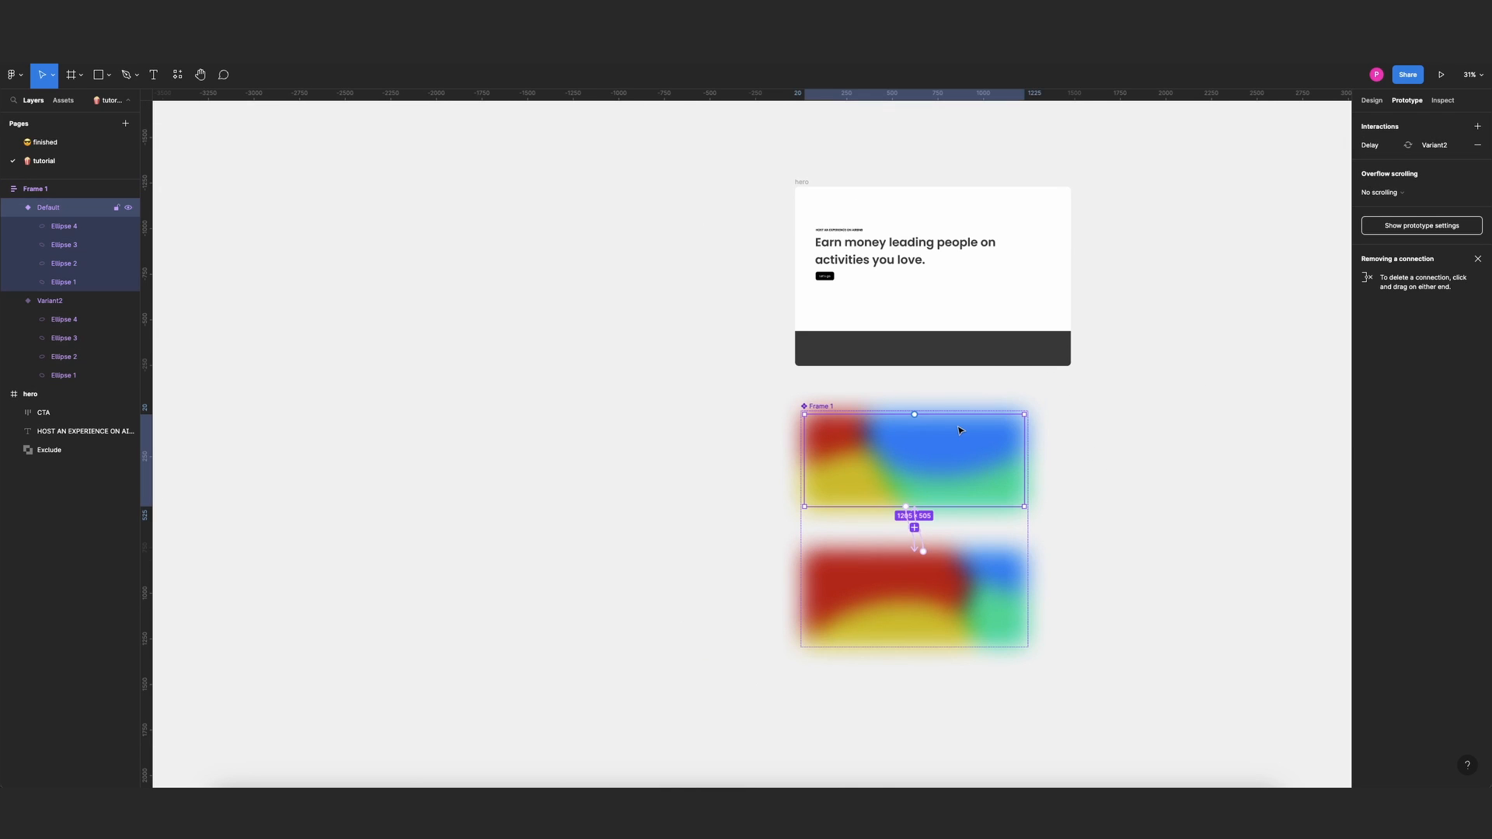
pyautogui.scroll(3, 886, 239)
pyautogui.hotkey('ctrl', 'c')
pyautogui.scroll(1, 886, 239)
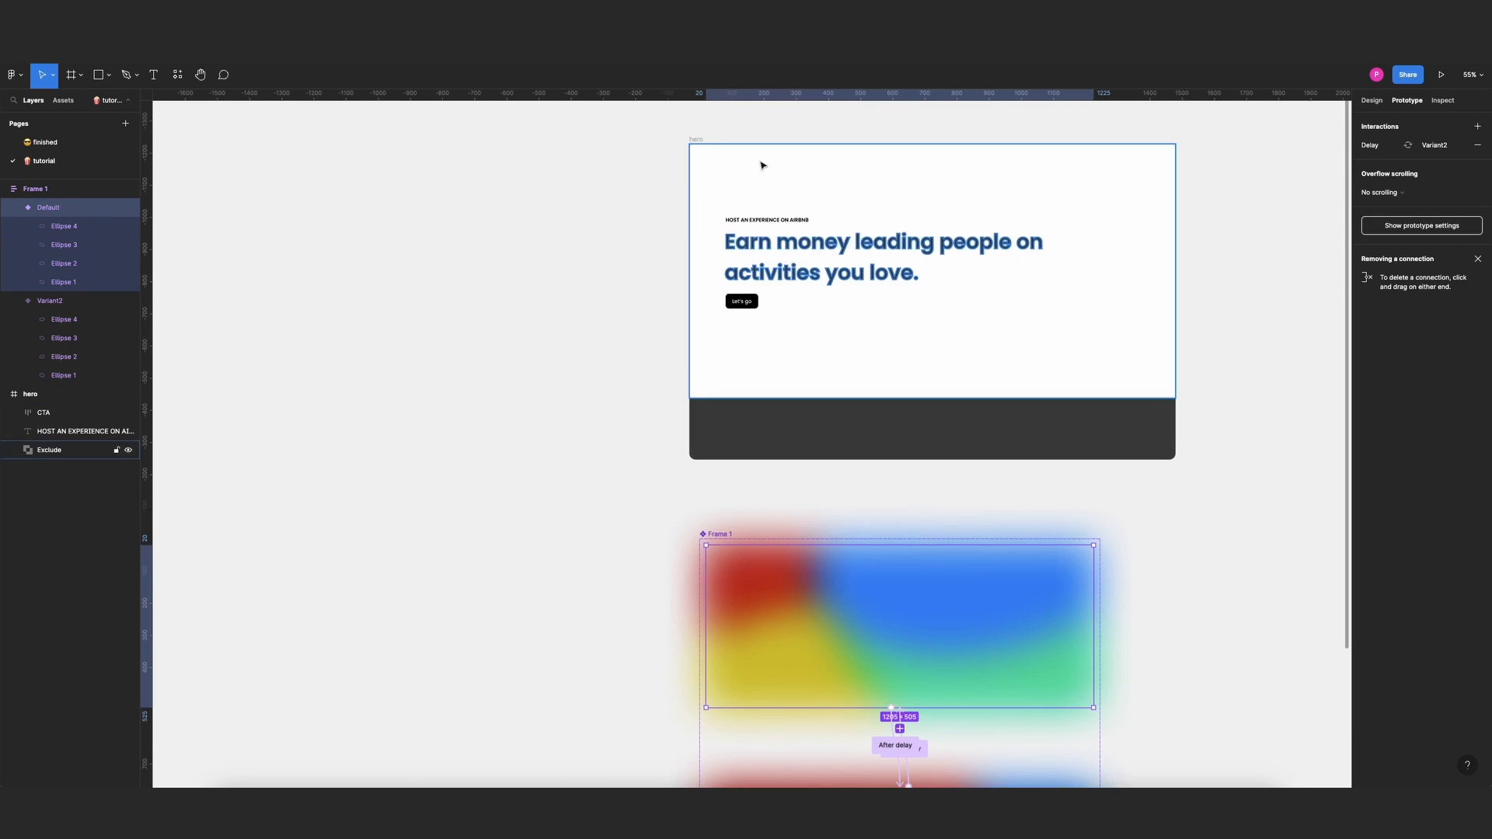
pyautogui.click(697, 140)
pyautogui.hotkey('ctrl', 'v')
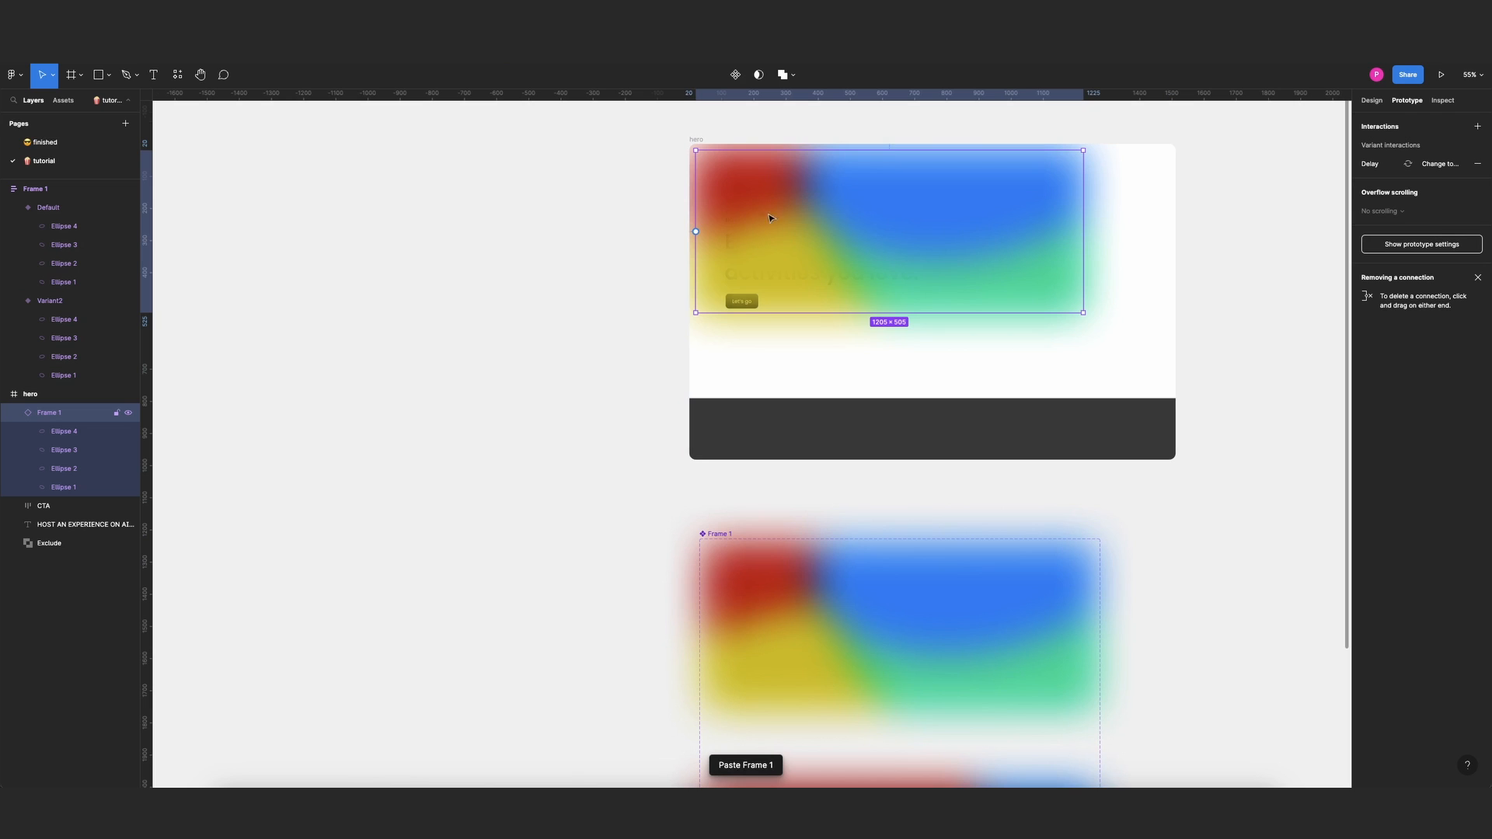
pyautogui.moveTo(862, 239); pyautogui.dragTo(860, 275)
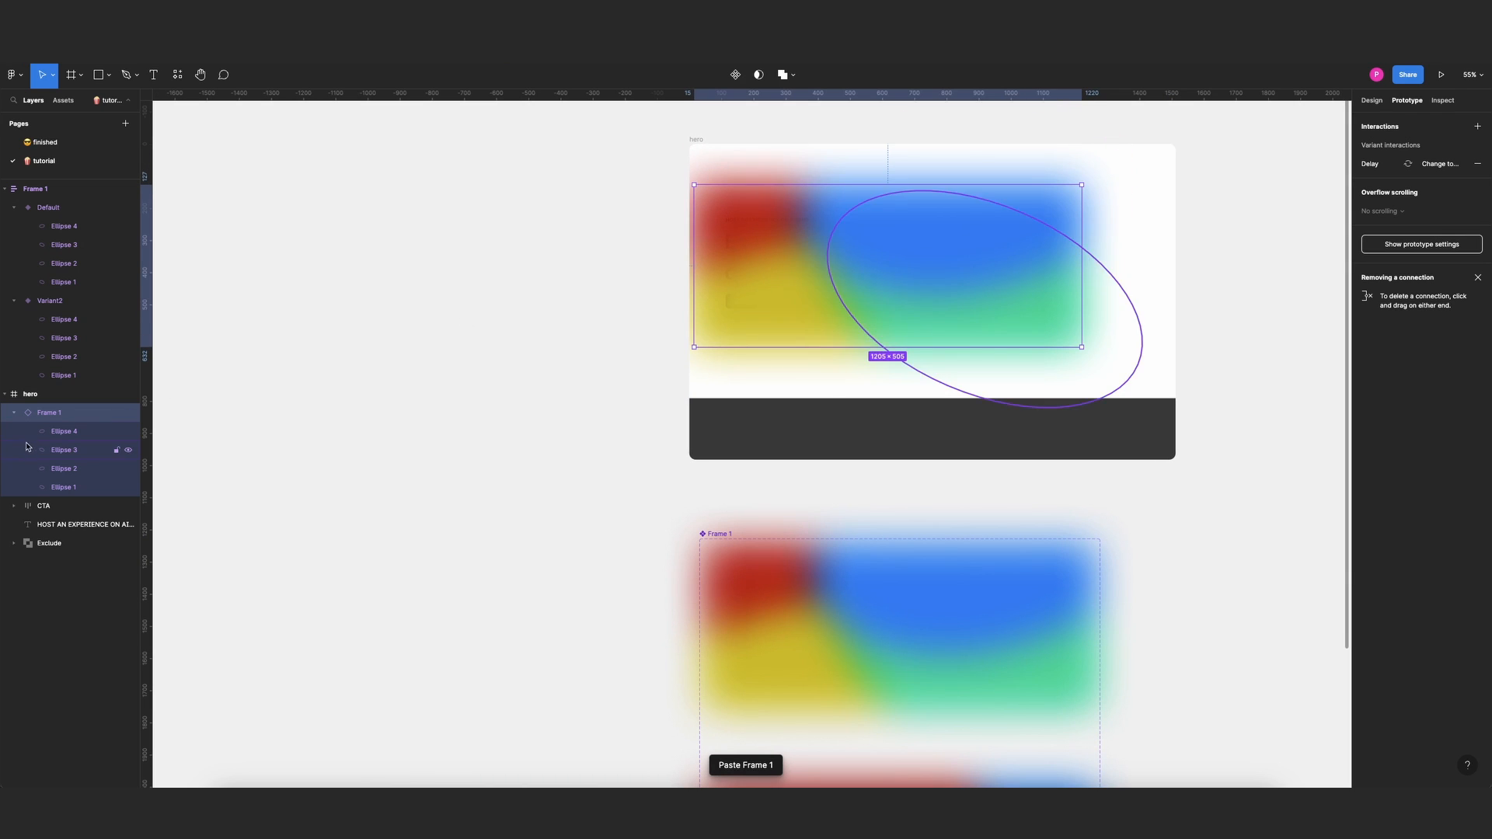
# Reorder the hero layers so CTA, the small text line and Exclude sit above the Frame 1 gradient instance.
pyautogui.click(14, 413)
pyautogui.click(58, 431)
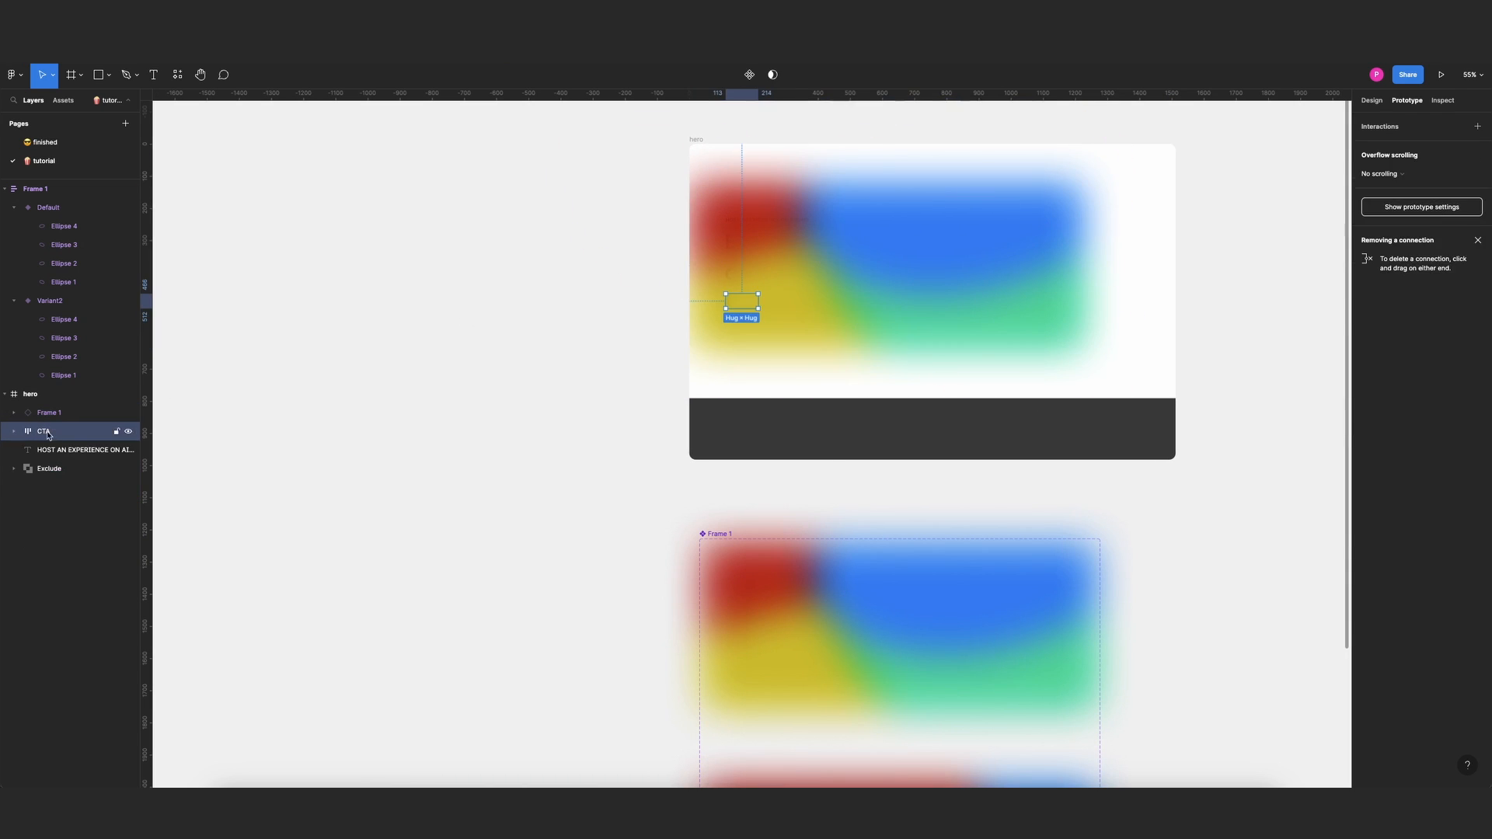
pyautogui.keyDown('shift'); pyautogui.click(58, 449); pyautogui.keyUp('shift')
pyautogui.keyDown('shift'); pyautogui.click(51, 468); pyautogui.keyUp('shift')
pyautogui.moveTo(61, 432); pyautogui.dragTo(57, 412)
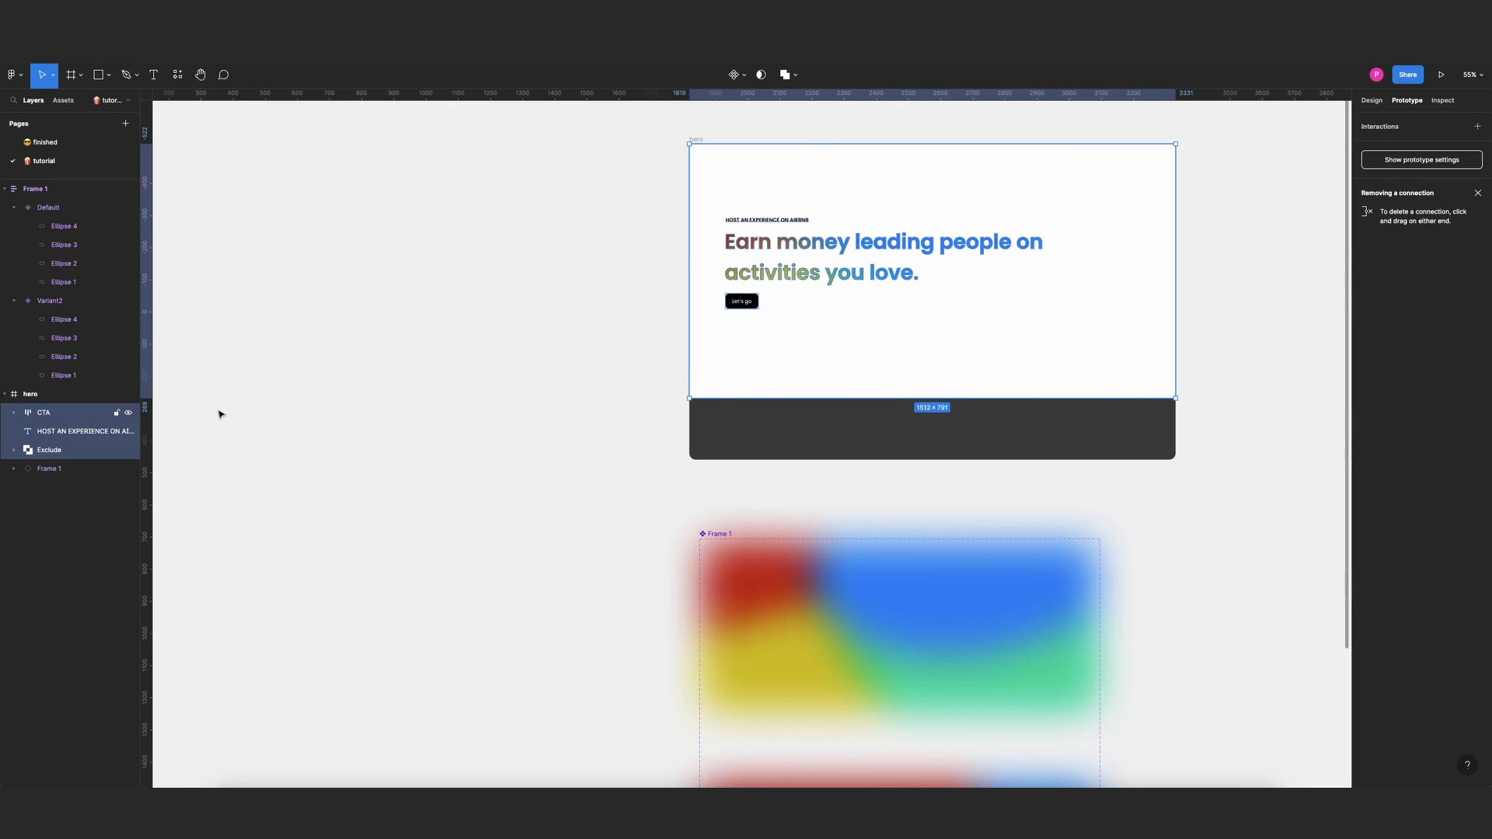
pyautogui.click(462, 345)
# Preview the hero frame as a running prototype.
pyautogui.scroll(1, 886, 175)
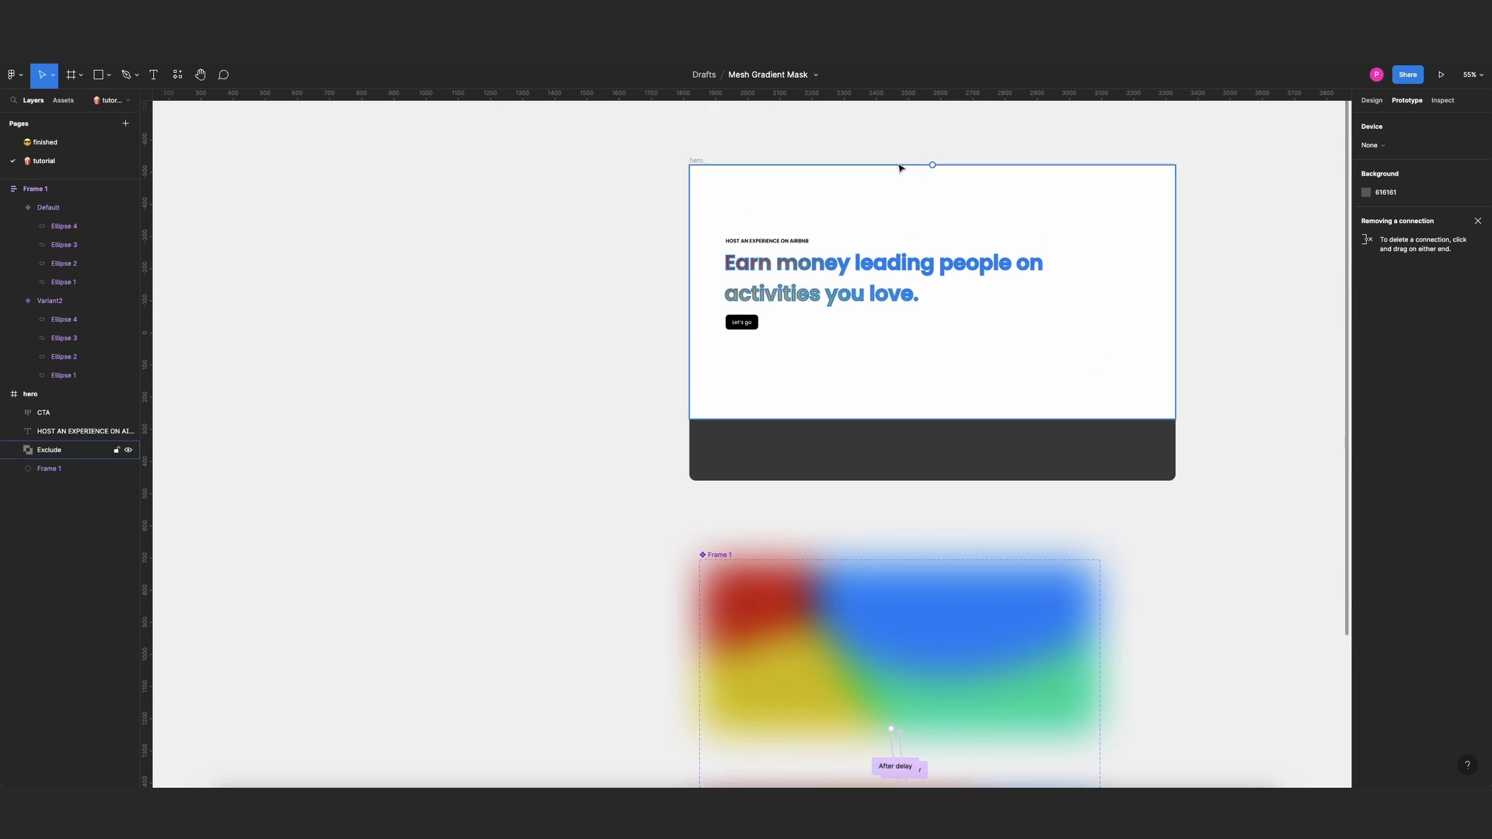
pyautogui.click(697, 157)
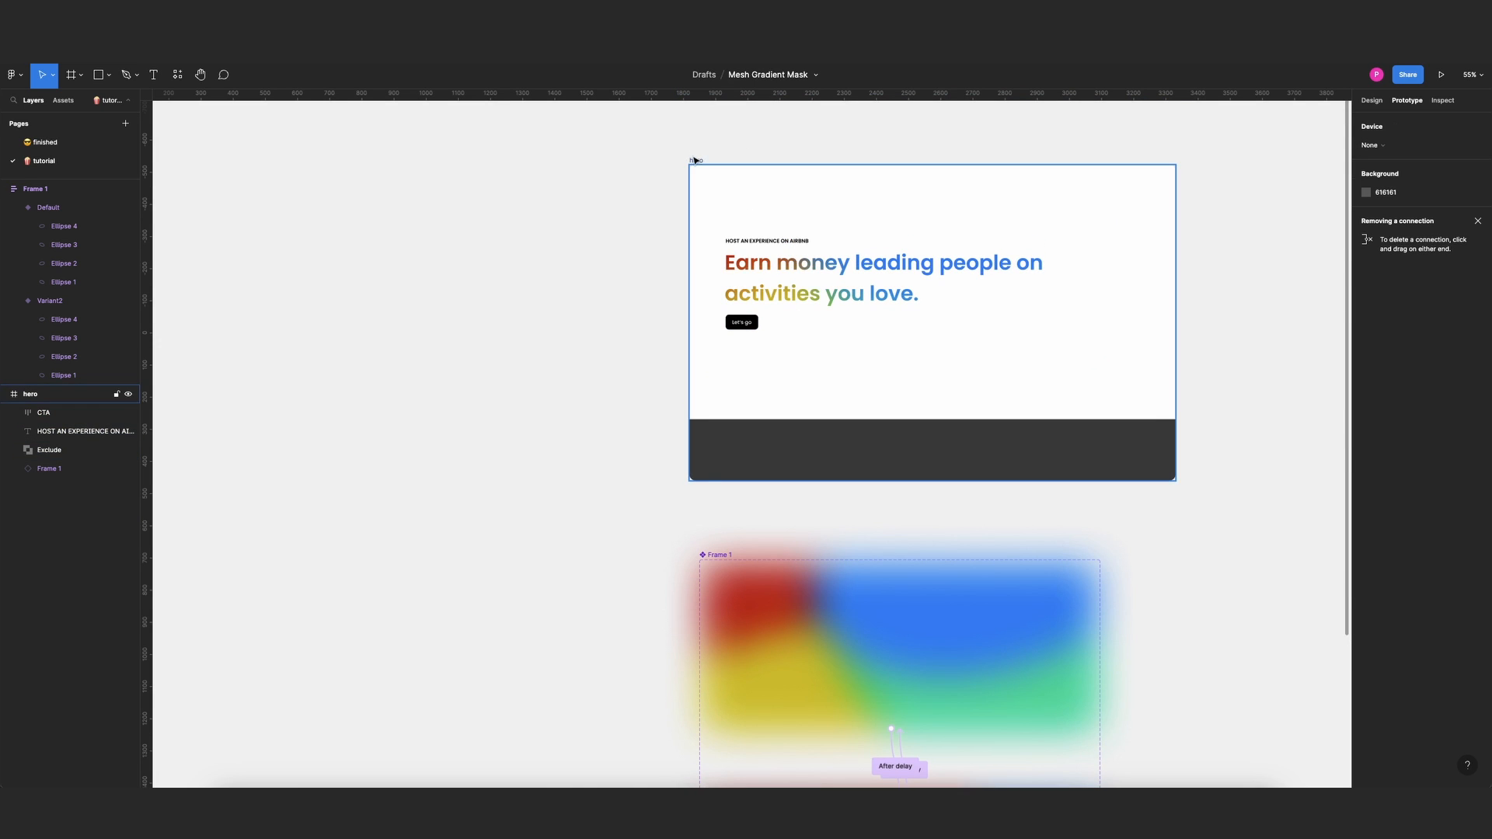
pyautogui.click(1439, 78)
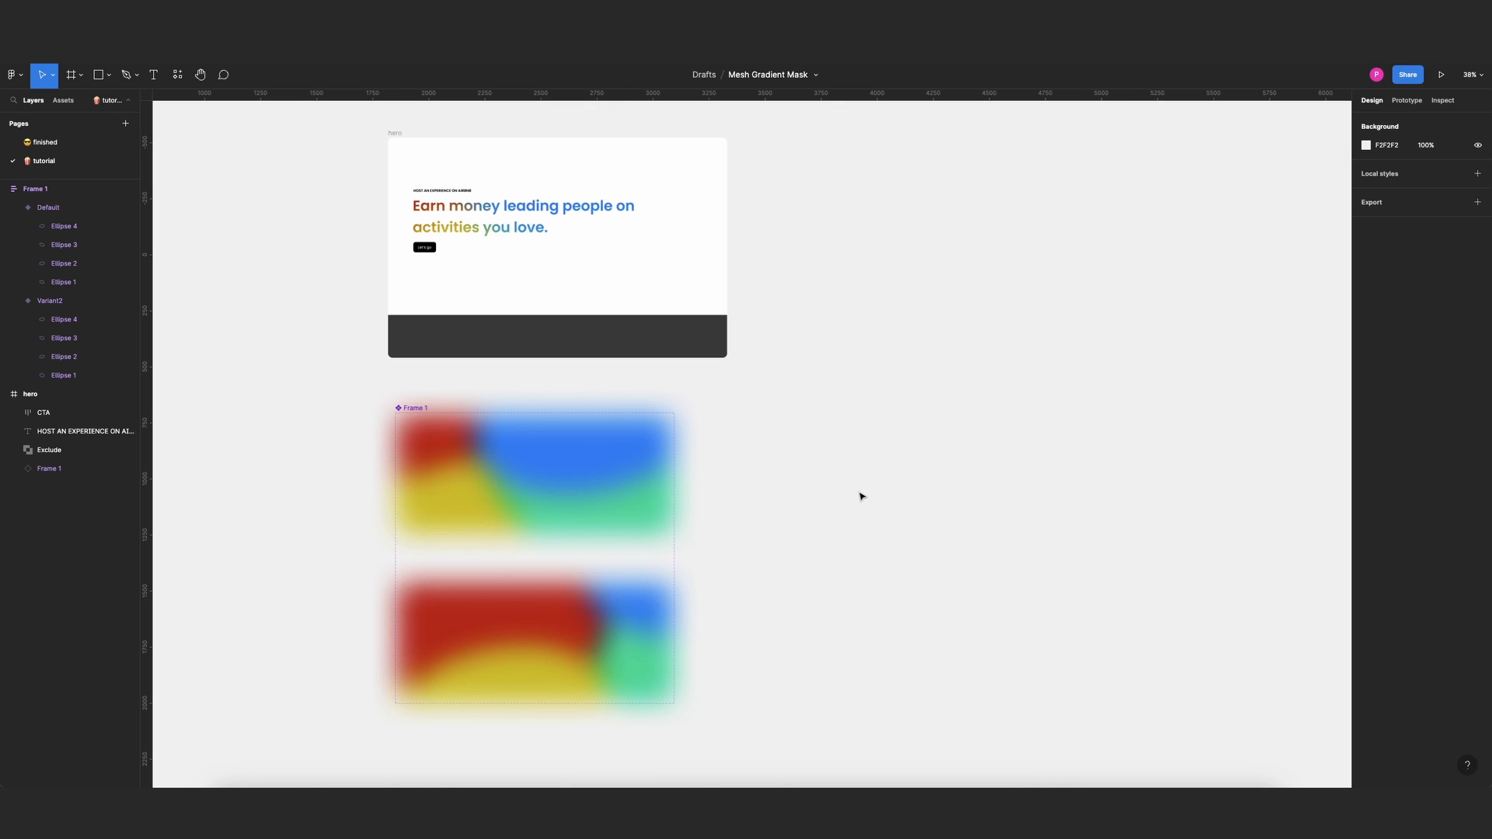
# Run the Mesh Gradient plugin and reposition the two left-hand points of its 2×2 mesh.
pyautogui.hscroll(5, 861, 496)
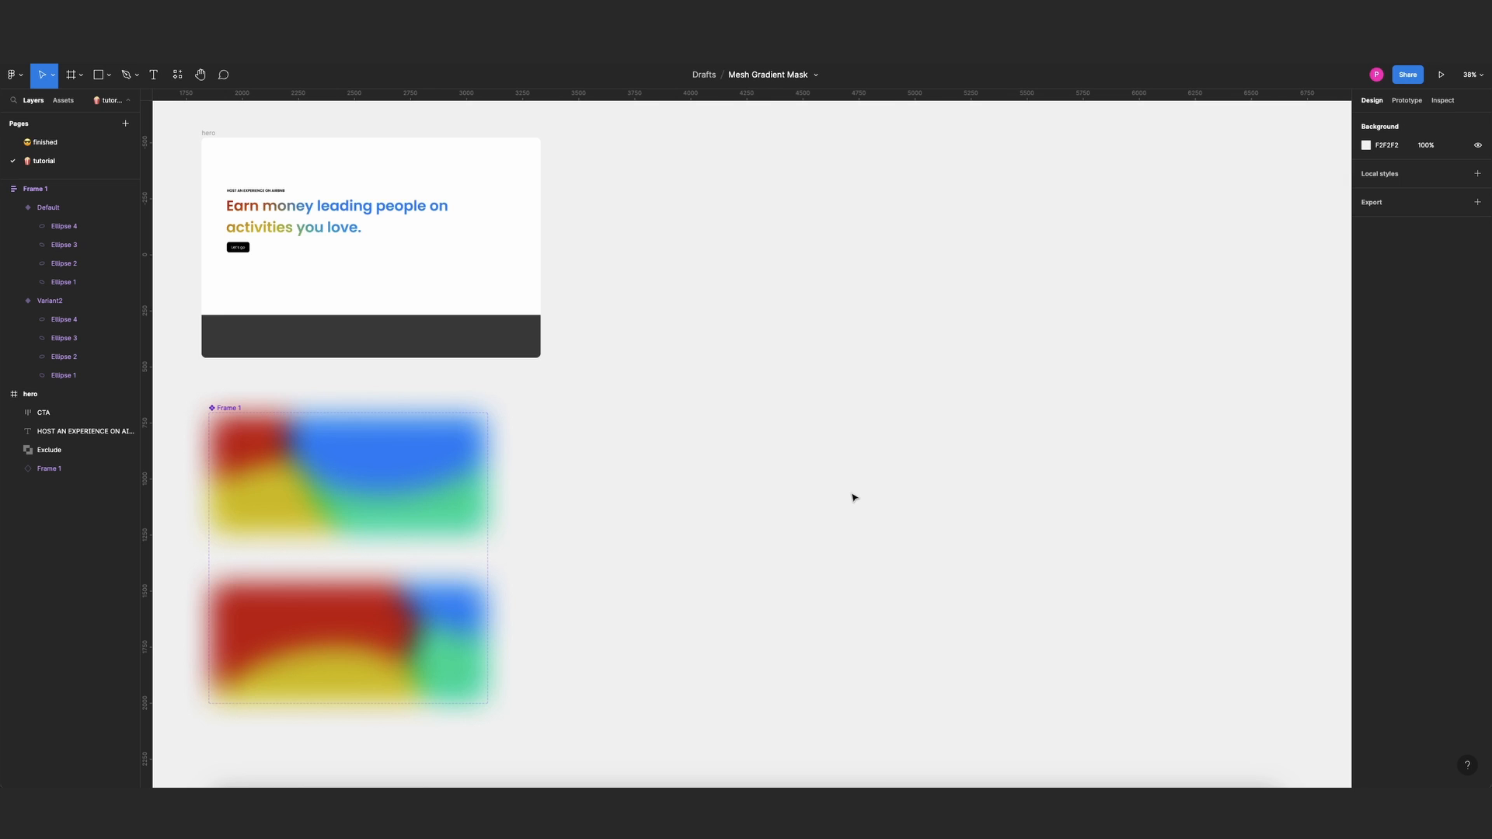
pyautogui.press('super+slash')
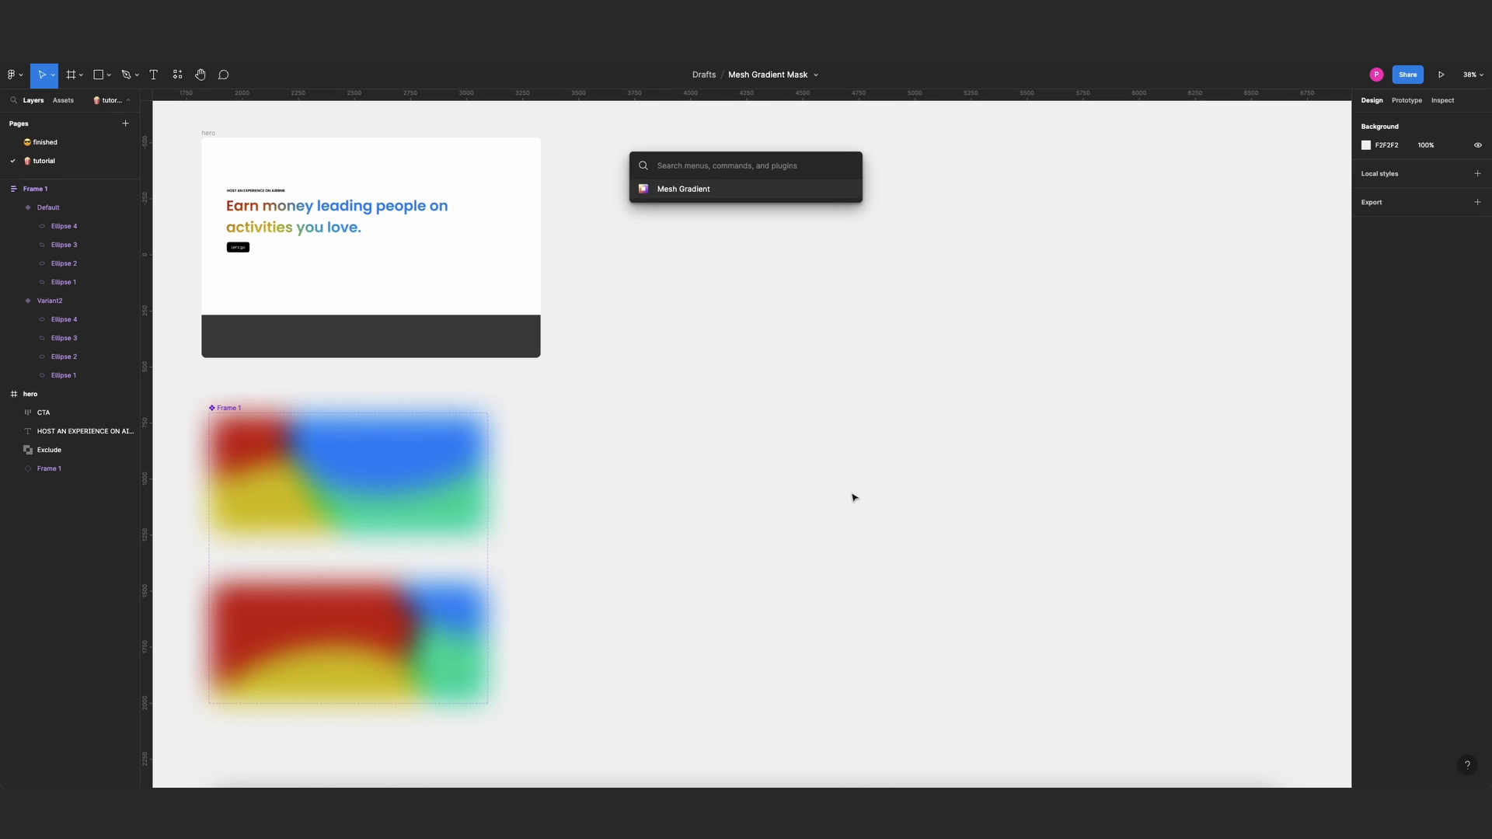
pyautogui.press('Return')
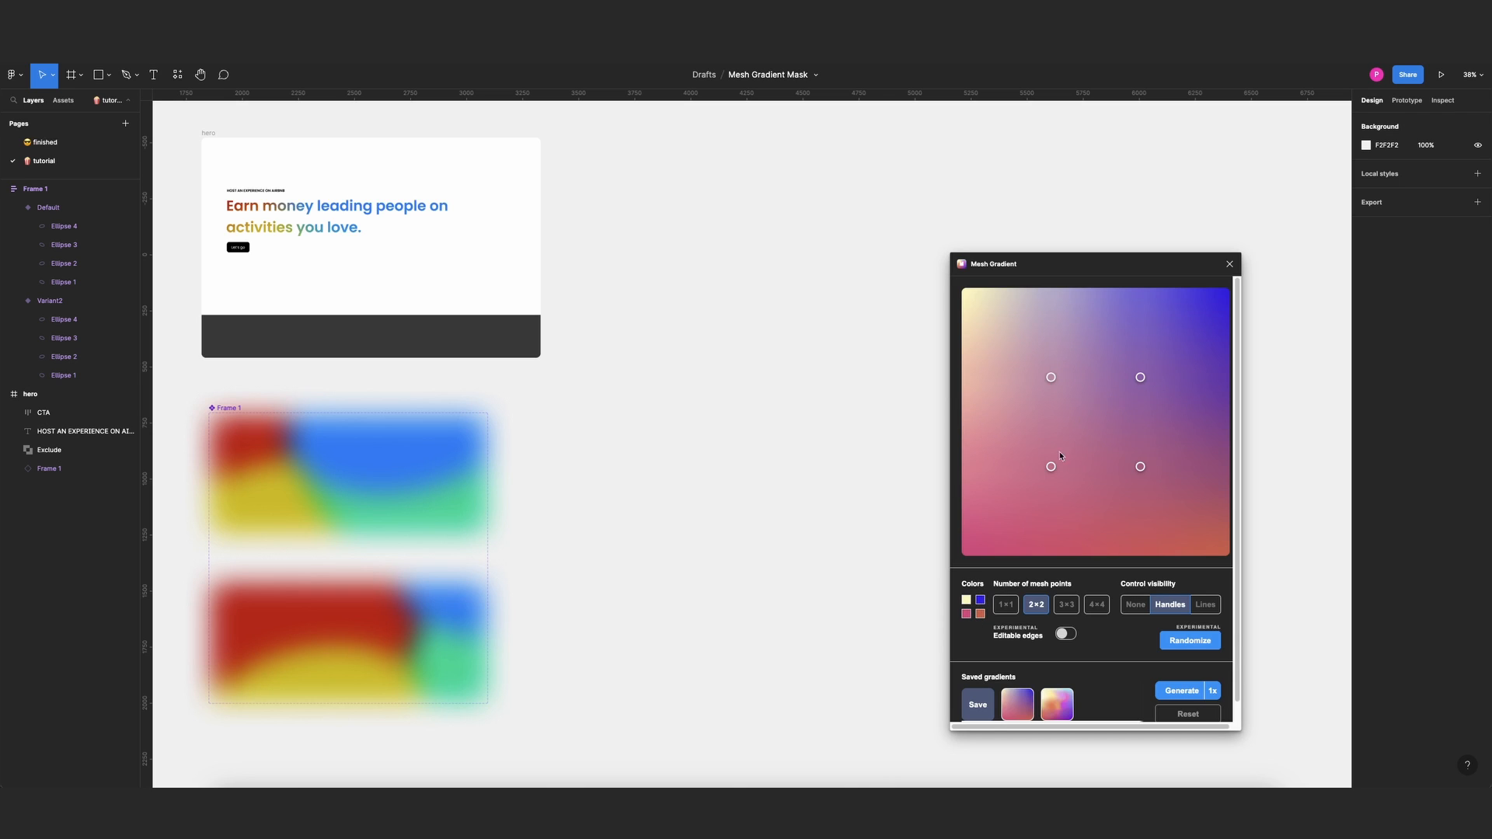
pyautogui.moveTo(1050, 467); pyautogui.dragTo(1087, 488)
pyautogui.moveTo(1048, 377); pyautogui.dragTo(1028, 358)
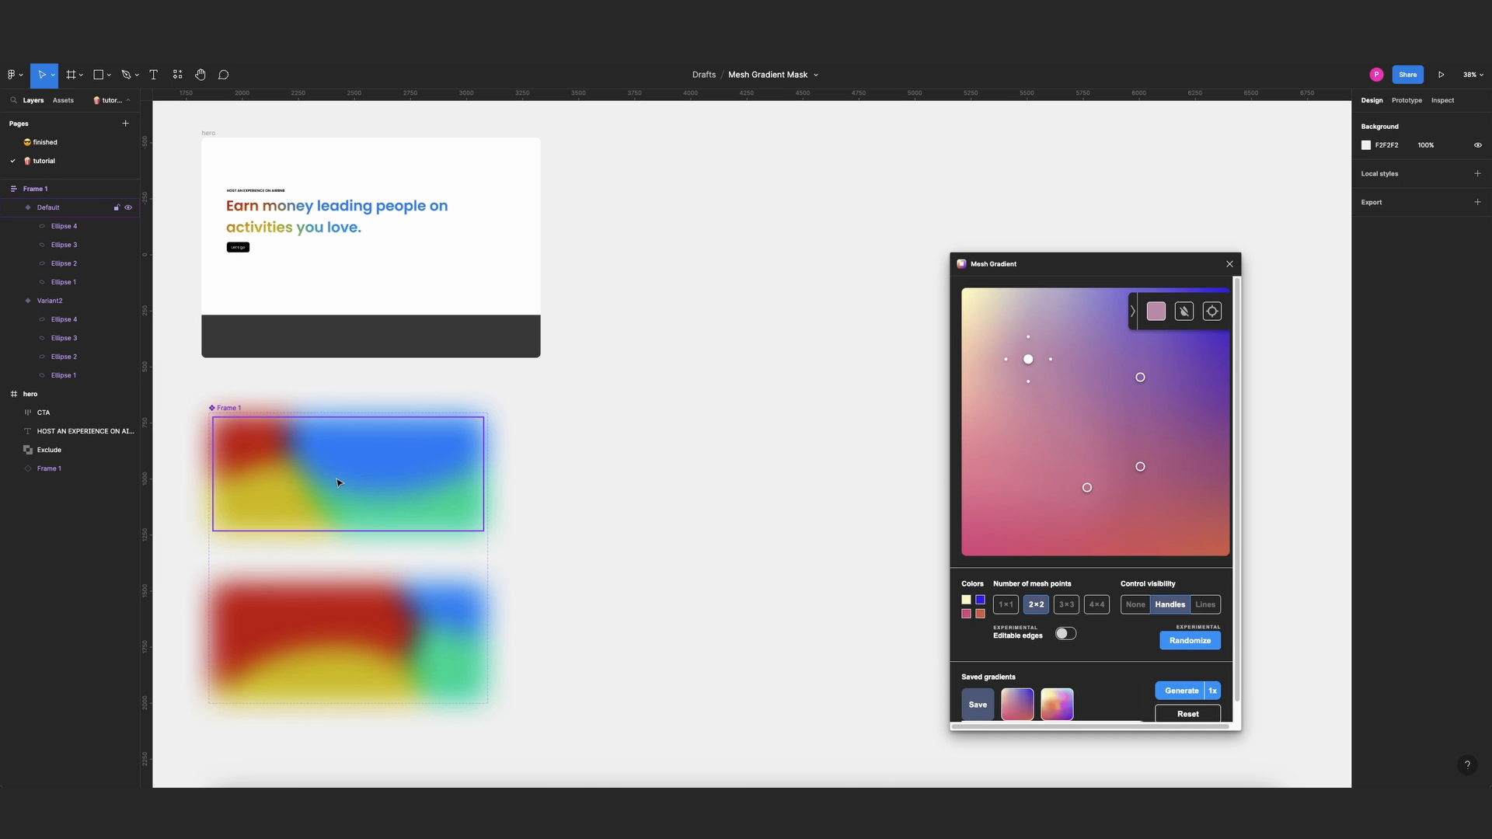
pyautogui.moveTo(1087, 488); pyautogui.dragTo(1045, 486)
# Set the mesh gradient's top-left corner colour to red and its bottom-left corner colour to yellow.
pyautogui.click(966, 600)
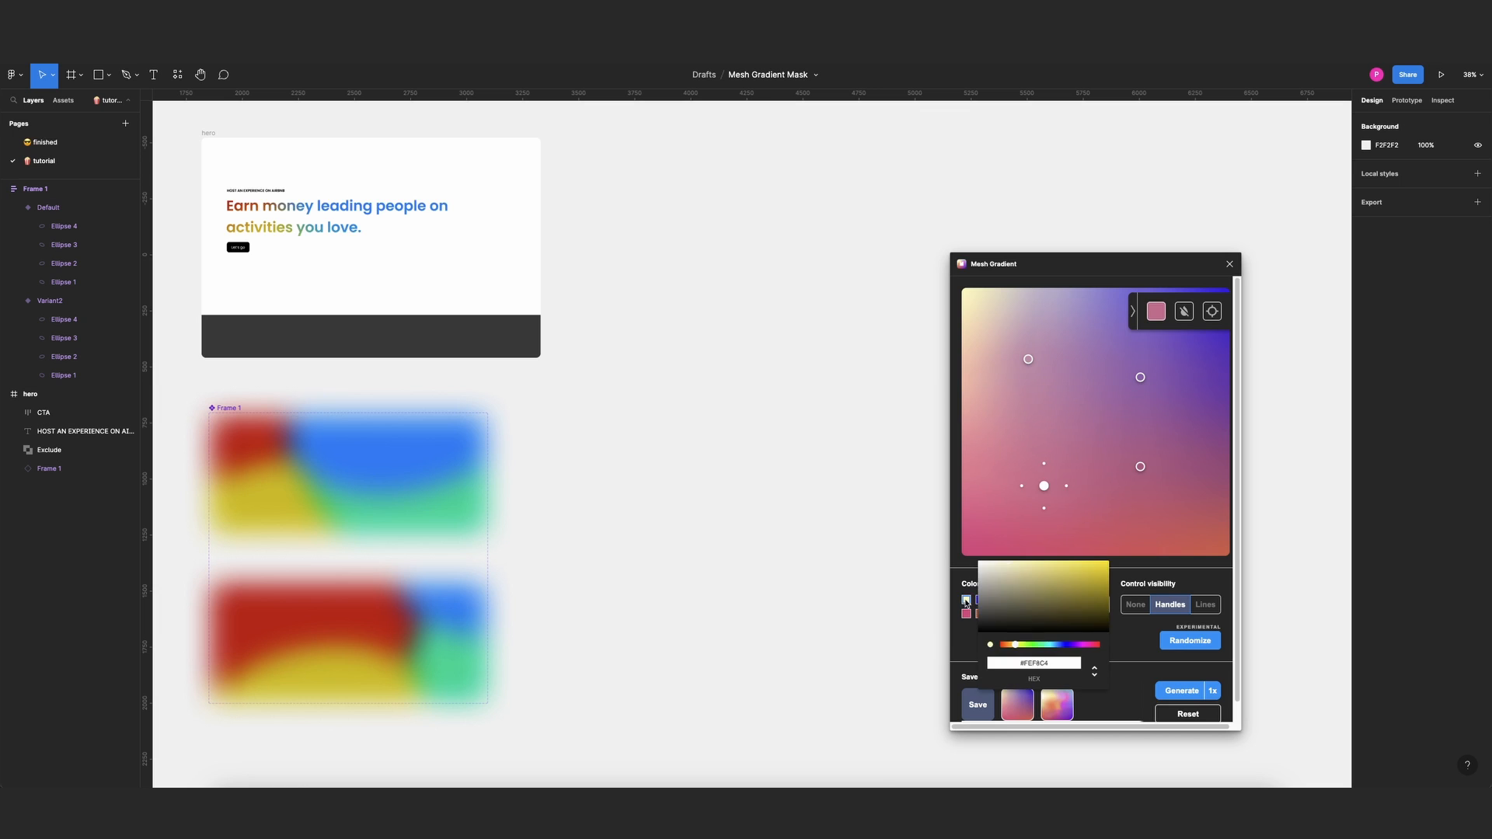
pyautogui.moveTo(1014, 644); pyautogui.dragTo(999, 643)
pyautogui.click(1097, 571)
pyautogui.click(1127, 633)
pyautogui.click(966, 613)
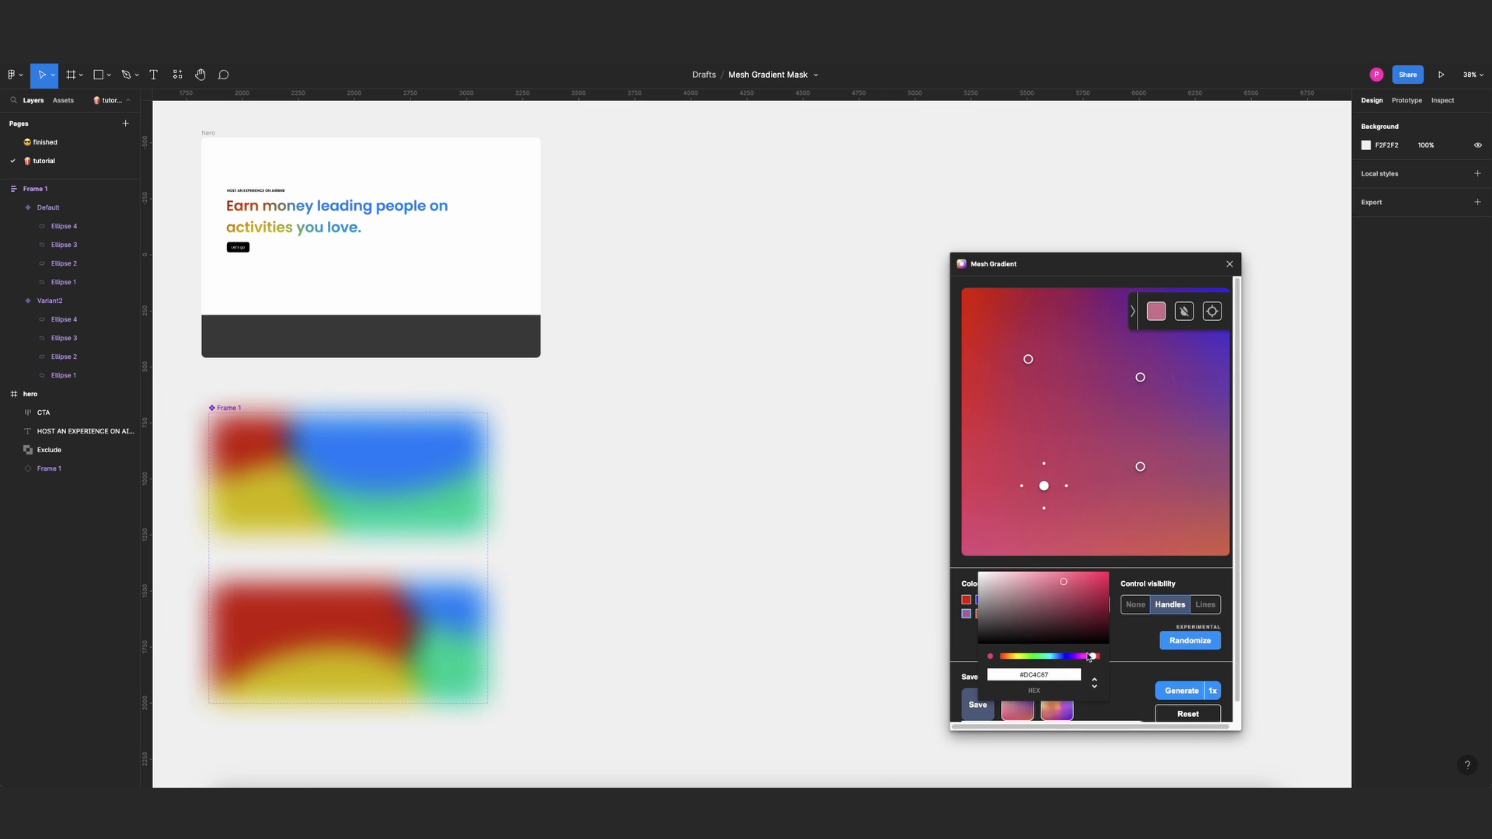
pyautogui.click(1013, 658)
pyautogui.moveTo(1094, 589); pyautogui.dragTo(1104, 570)
pyautogui.click(1119, 590)
# Set the mesh gradient's top-right corner colour to a lighter blue and its bottom-right corner colour to green.
pyautogui.click(979, 600)
pyautogui.click(1095, 571)
pyautogui.click(1133, 638)
pyautogui.click(980, 614)
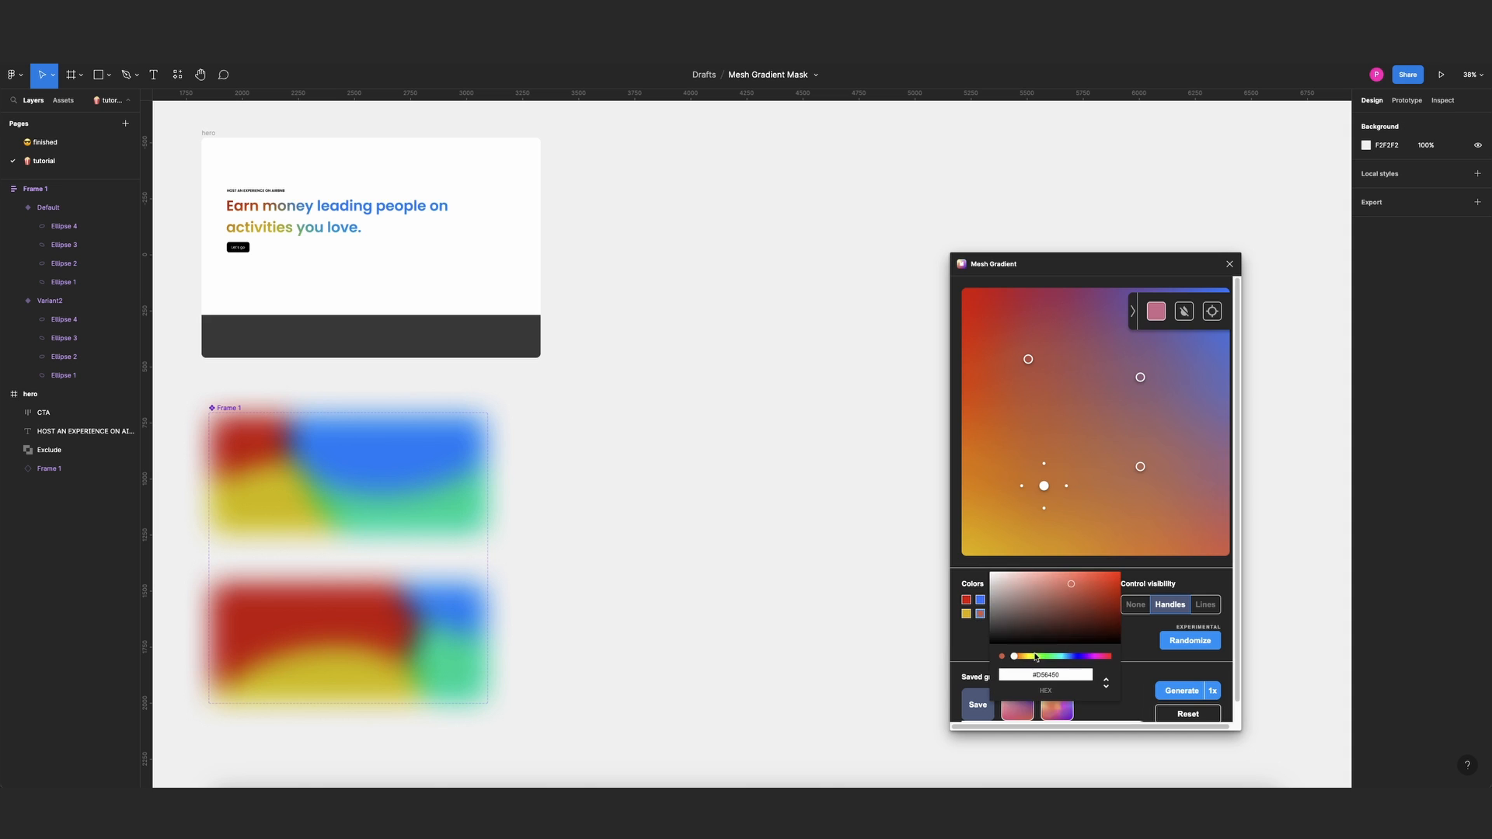
pyautogui.click(1049, 657)
pyautogui.click(1068, 584)
pyautogui.click(1129, 586)
pyautogui.click(979, 599)
pyautogui.click(1098, 568)
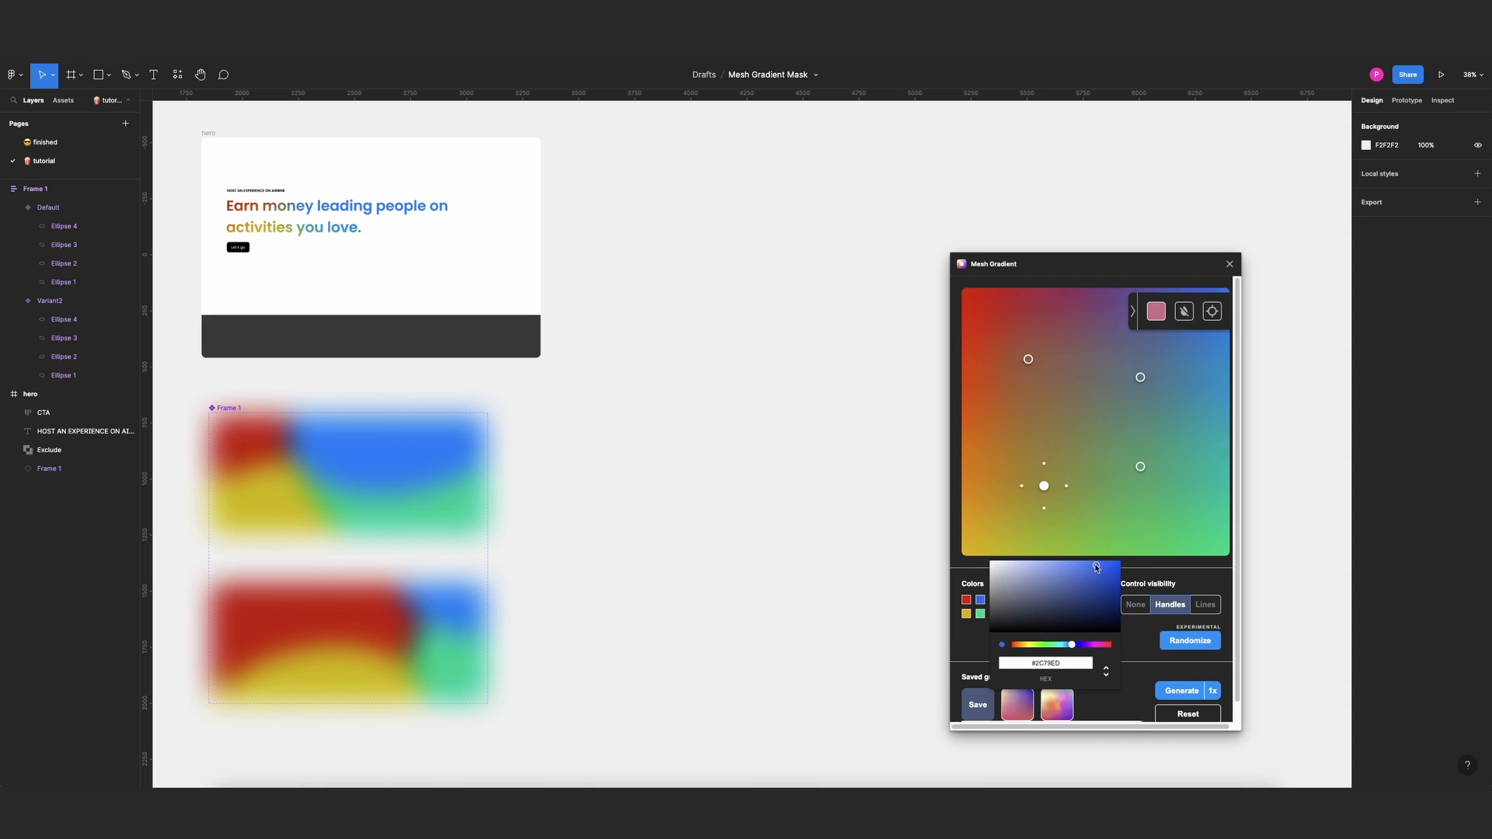
pyautogui.click(1133, 574)
# Rearrange the four mesh points to spread the colours unevenly, moving the lower points toward the bottom of the gradient.
pyautogui.moveTo(1140, 377); pyautogui.dragTo(1052, 386)
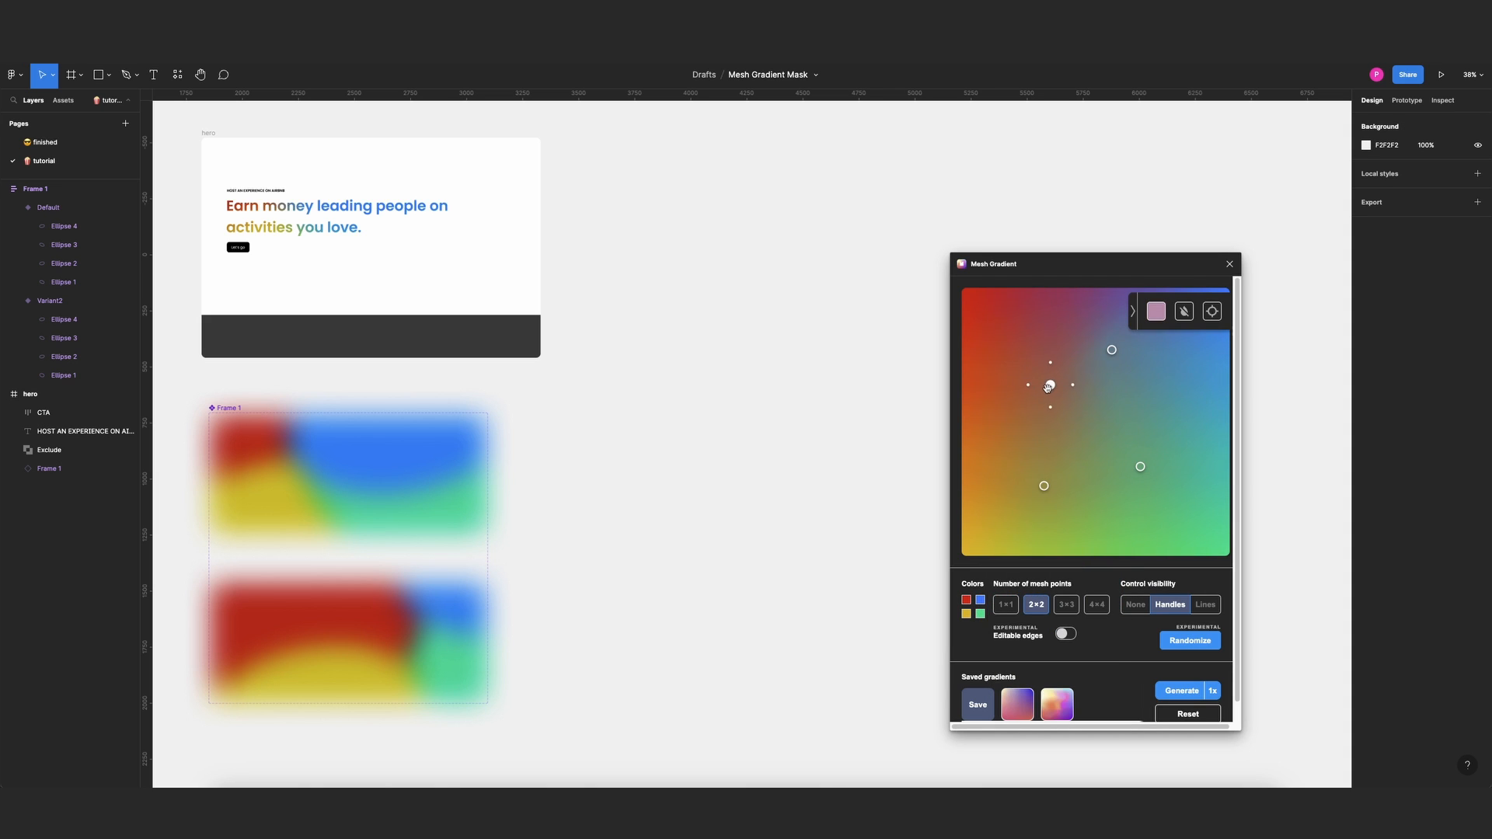
pyautogui.moveTo(1043, 485); pyautogui.dragTo(1076, 503)
pyautogui.doubleClick(1094, 488)
pyautogui.moveTo(1139, 467); pyautogui.dragTo(1173, 483)
pyautogui.moveTo(1076, 503); pyautogui.dragTo(1090, 510)
pyautogui.moveTo(1052, 387); pyautogui.dragTo(1053, 411)
pyautogui.moveTo(1090, 511); pyautogui.dragTo(1093, 511)
pyautogui.click(1132, 310)
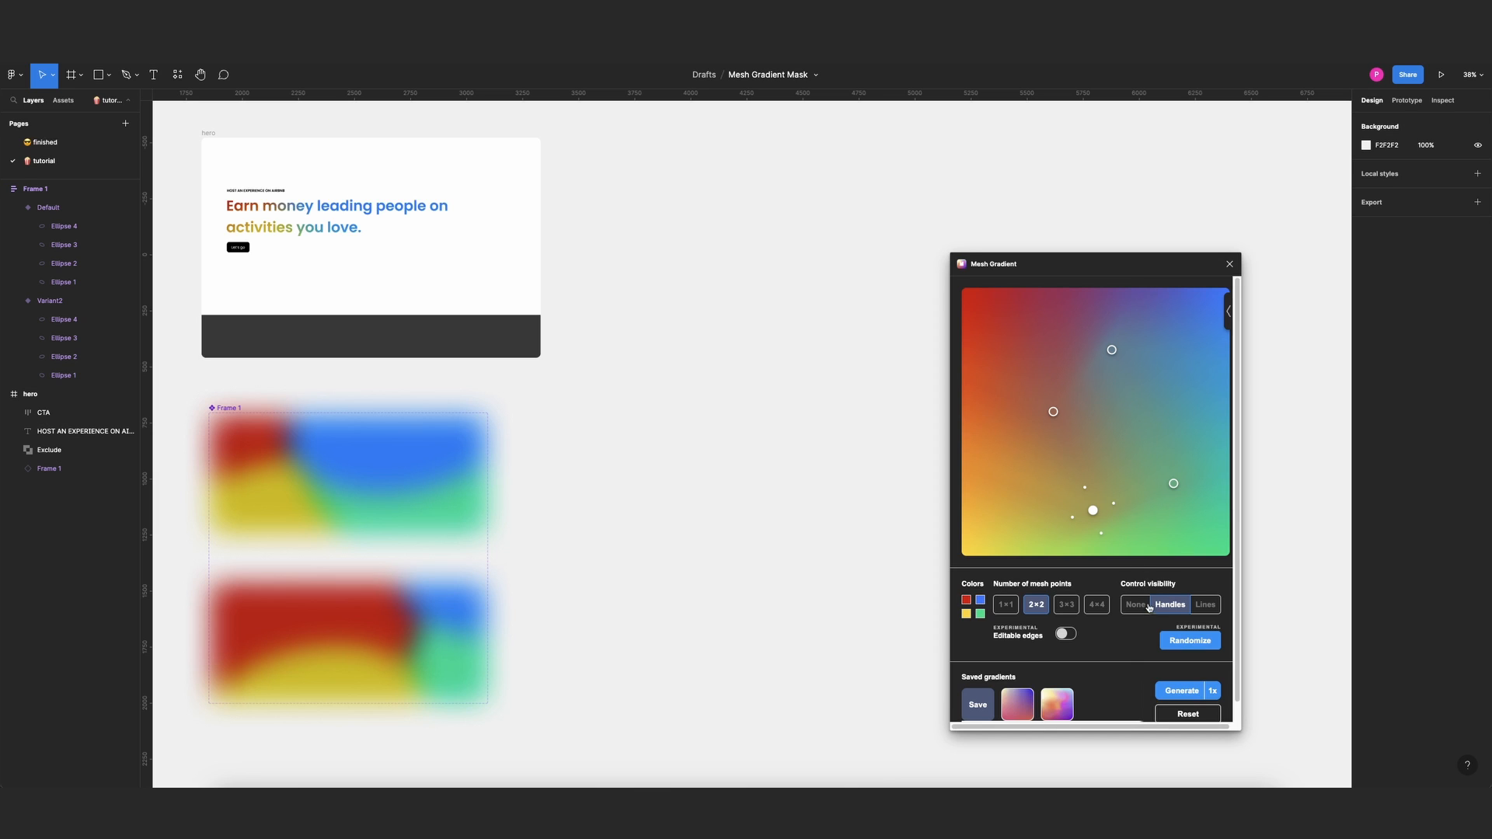
# Generate the mesh gradient at 2x scale and close the plugin.
pyautogui.scroll(-1, 1132, 662)
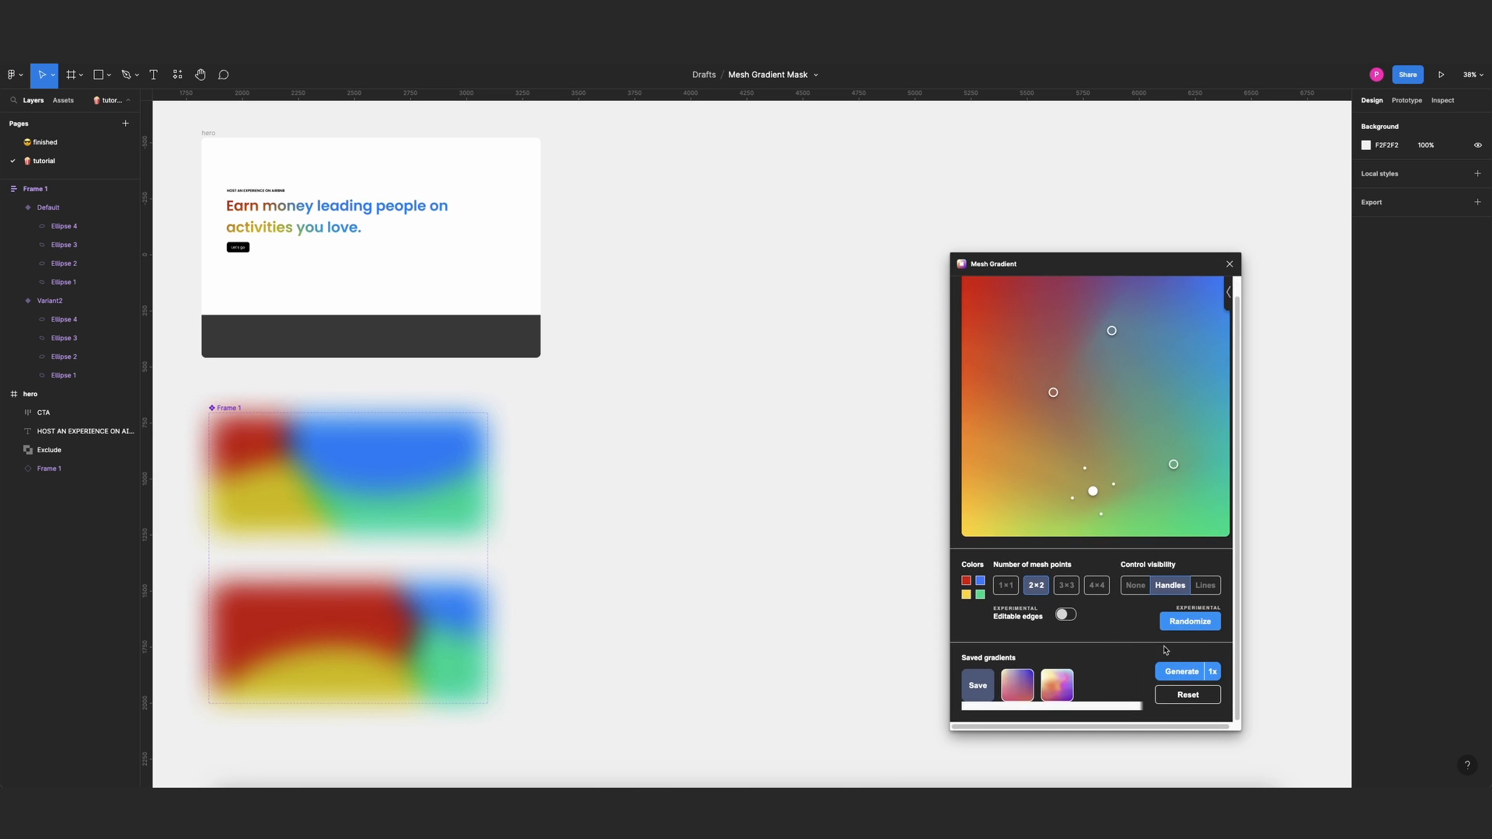
pyautogui.click(1209, 676)
pyautogui.click(1181, 675)
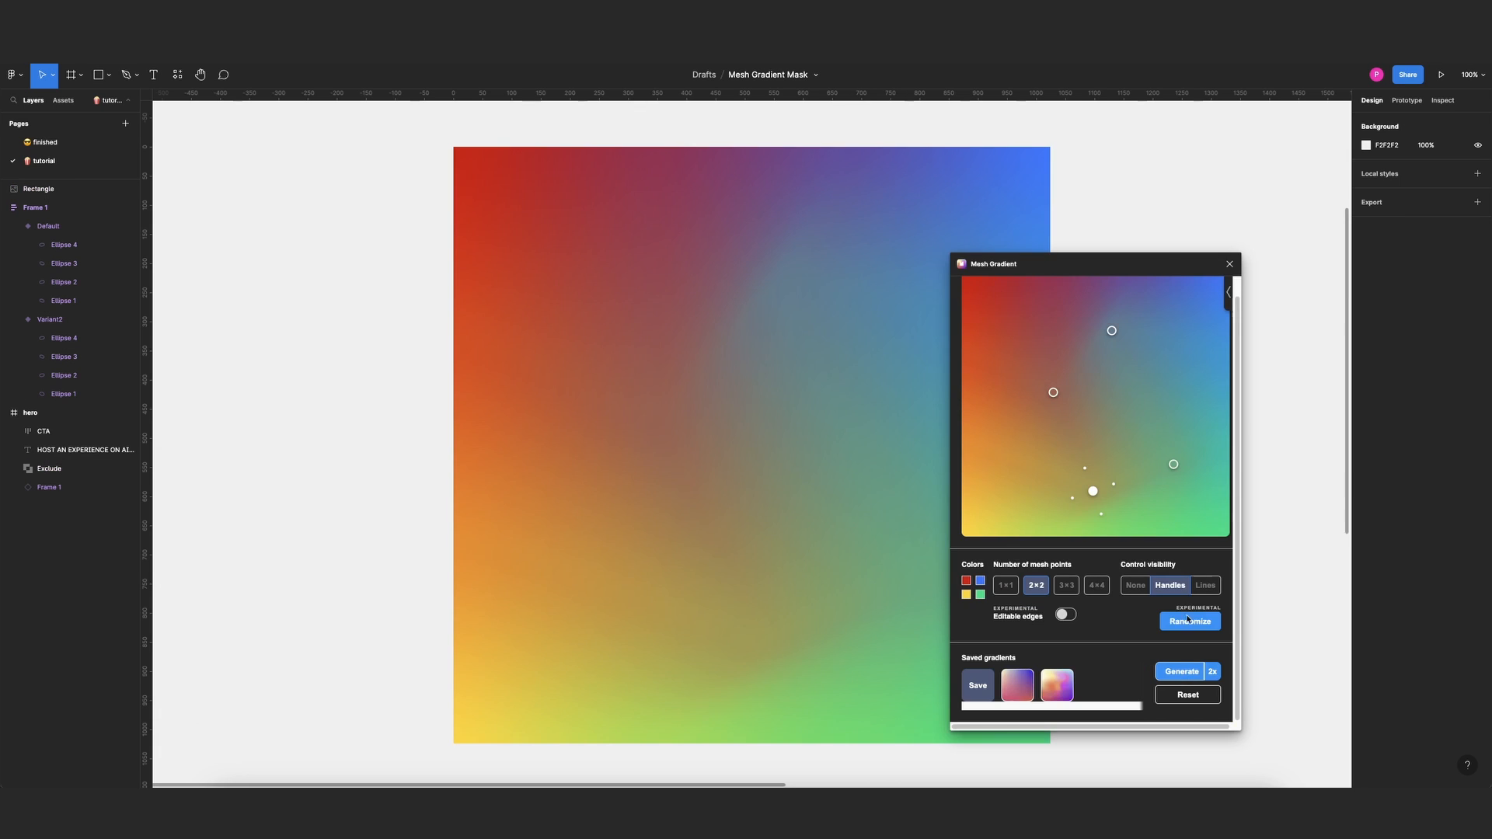
pyautogui.click(1229, 265)
# Move the generated gradient rectangle to the empty canvas beyond the Frame 1 component set and wrap it in a frame.
pyautogui.scroll(-5, 878, 326)
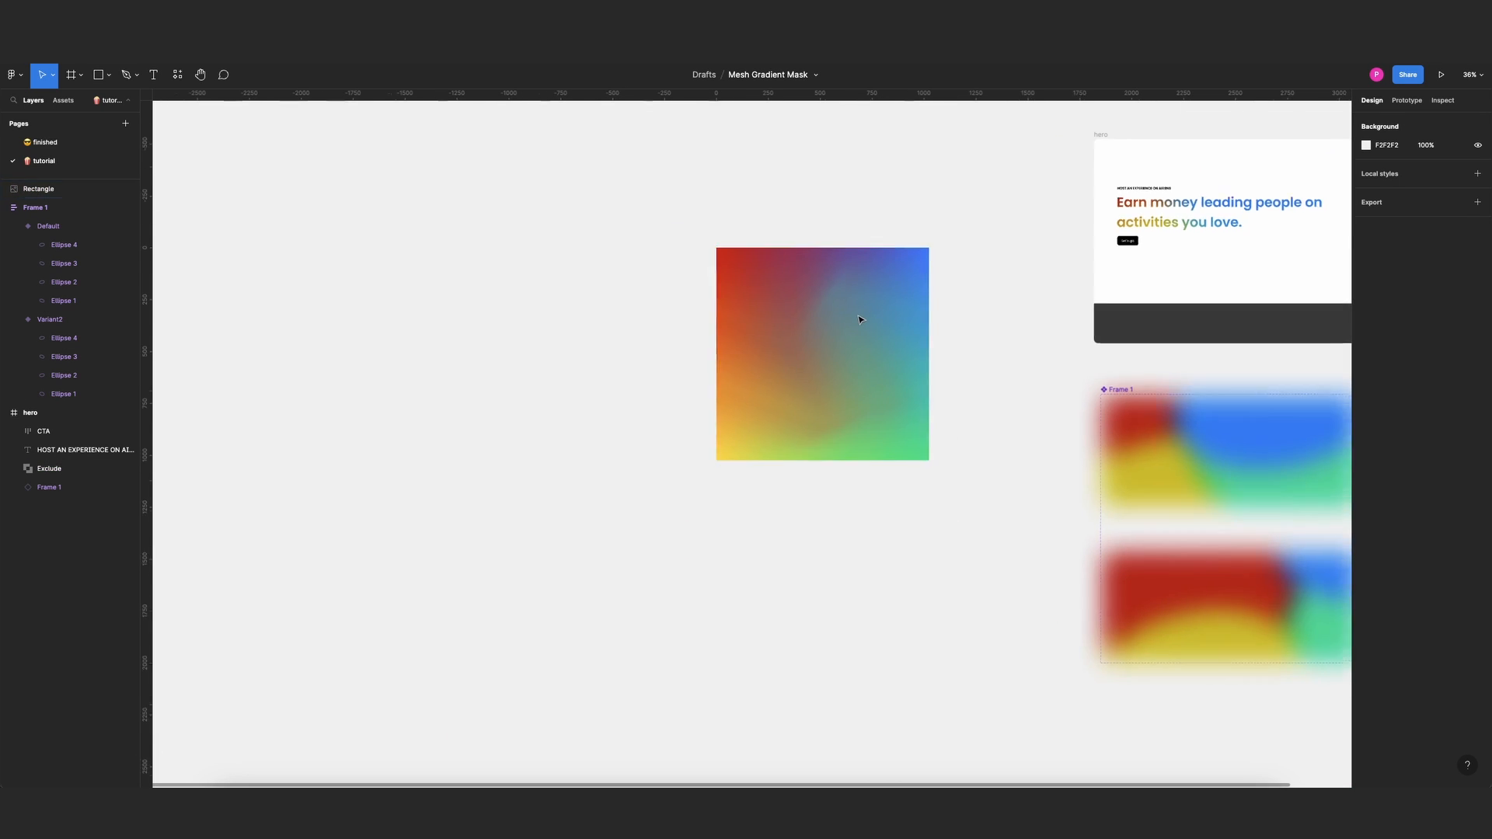
pyautogui.hscroll(5, 899, 340)
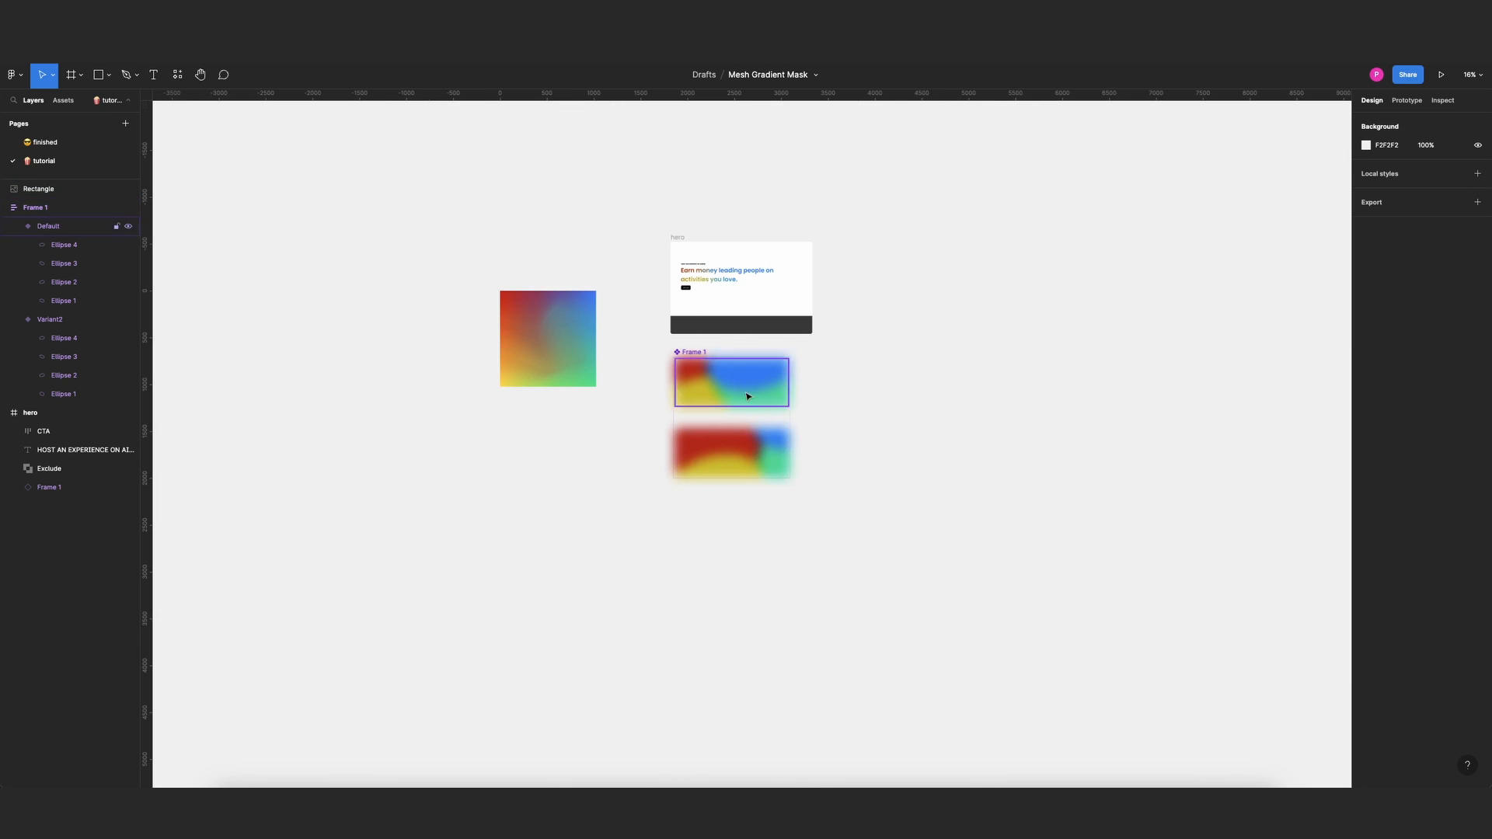
pyautogui.scroll(3, 746, 393)
pyautogui.moveTo(451, 313); pyautogui.dragTo(1025, 405)
pyautogui.hscroll(3, 964, 381)
pyautogui.scroll(3, 925, 382)
pyautogui.rightClick(849, 389)
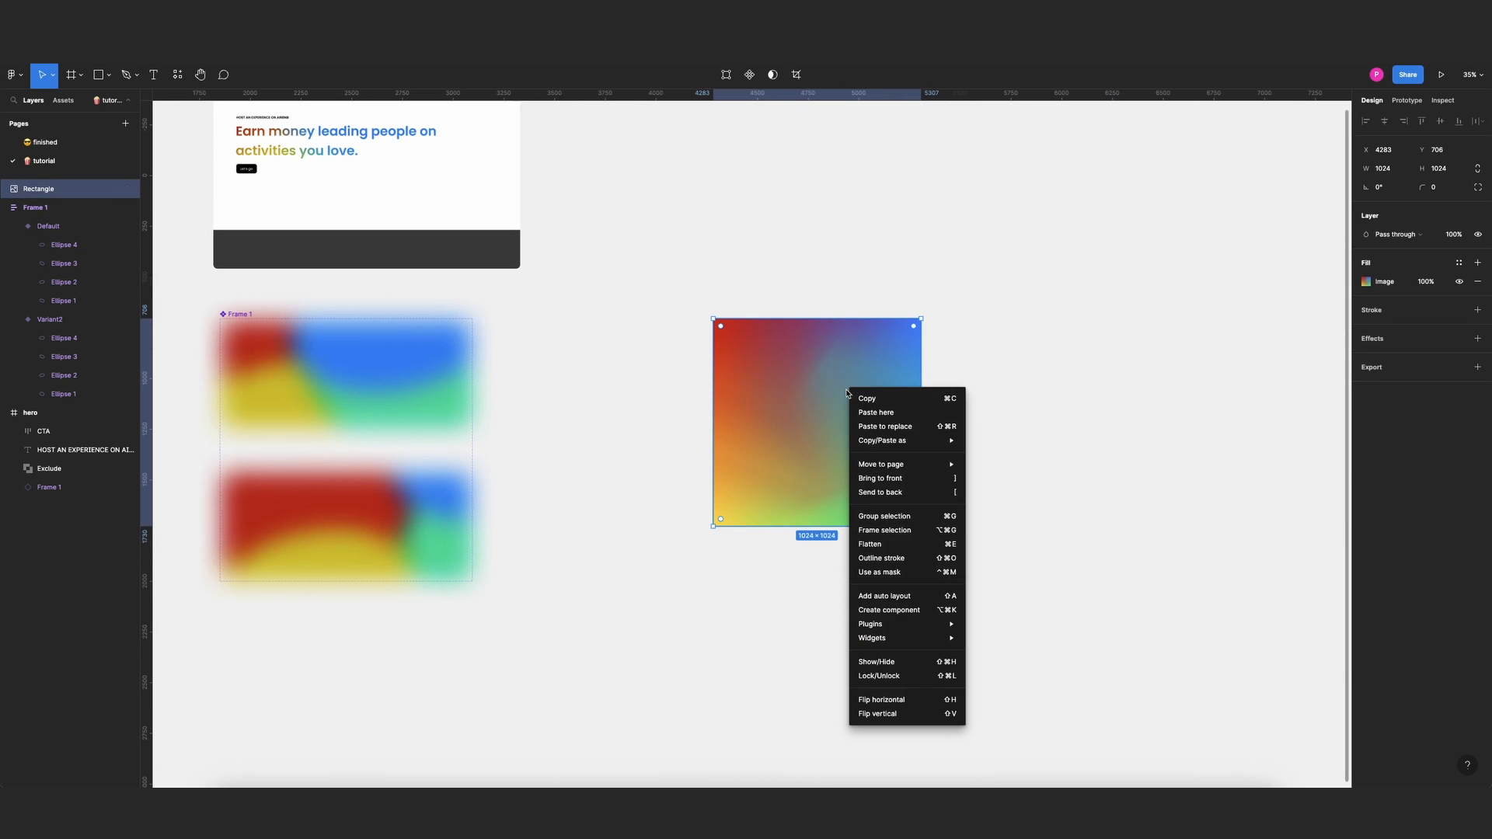
pyautogui.click(903, 531)
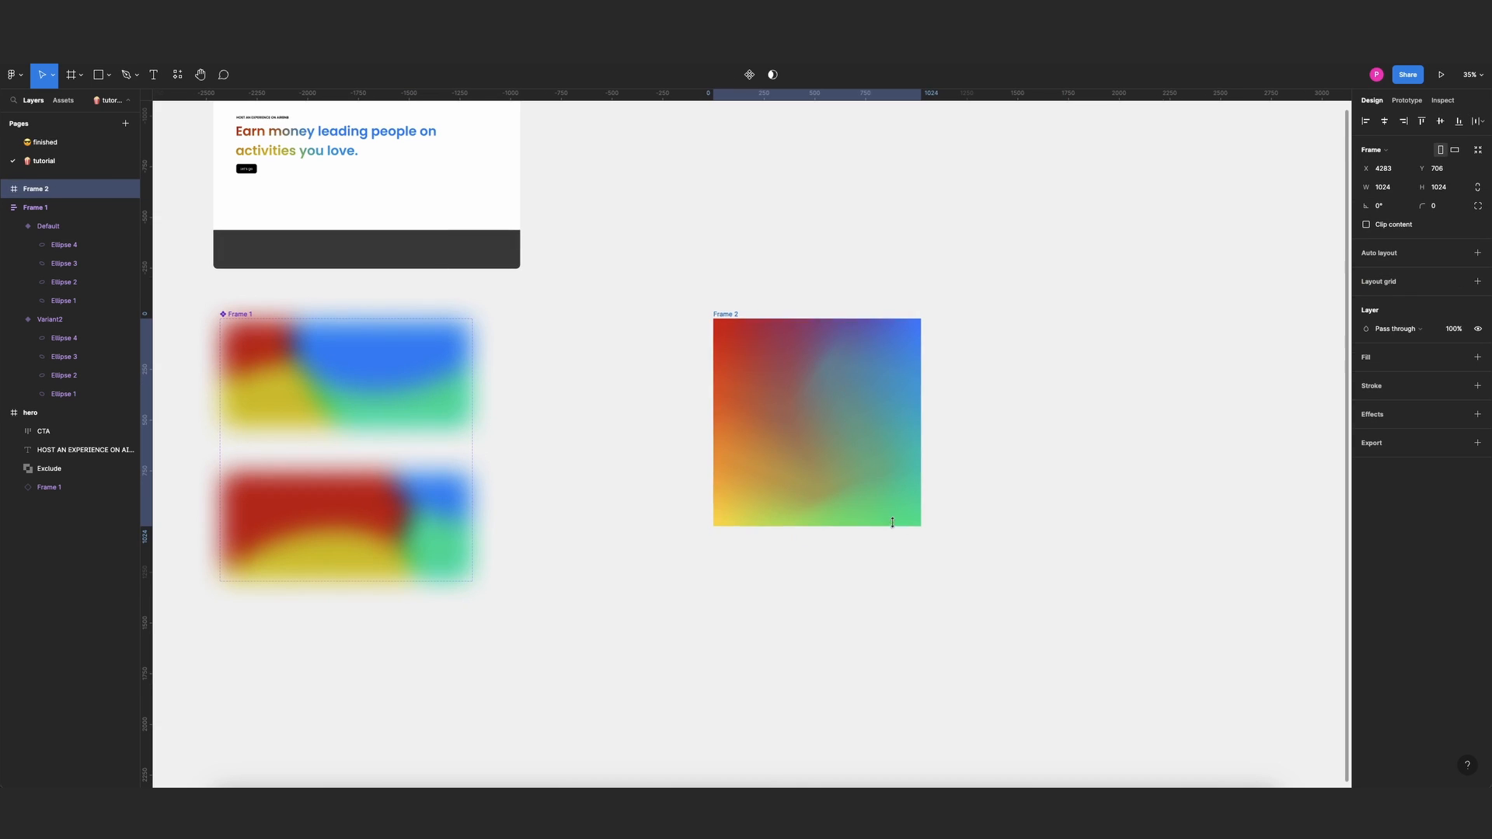
# Shorten the gradient's frame to about 1024 × 439 and move it closer to the Frame 1 component set.
pyautogui.moveTo(870, 525); pyautogui.dragTo(870, 429)
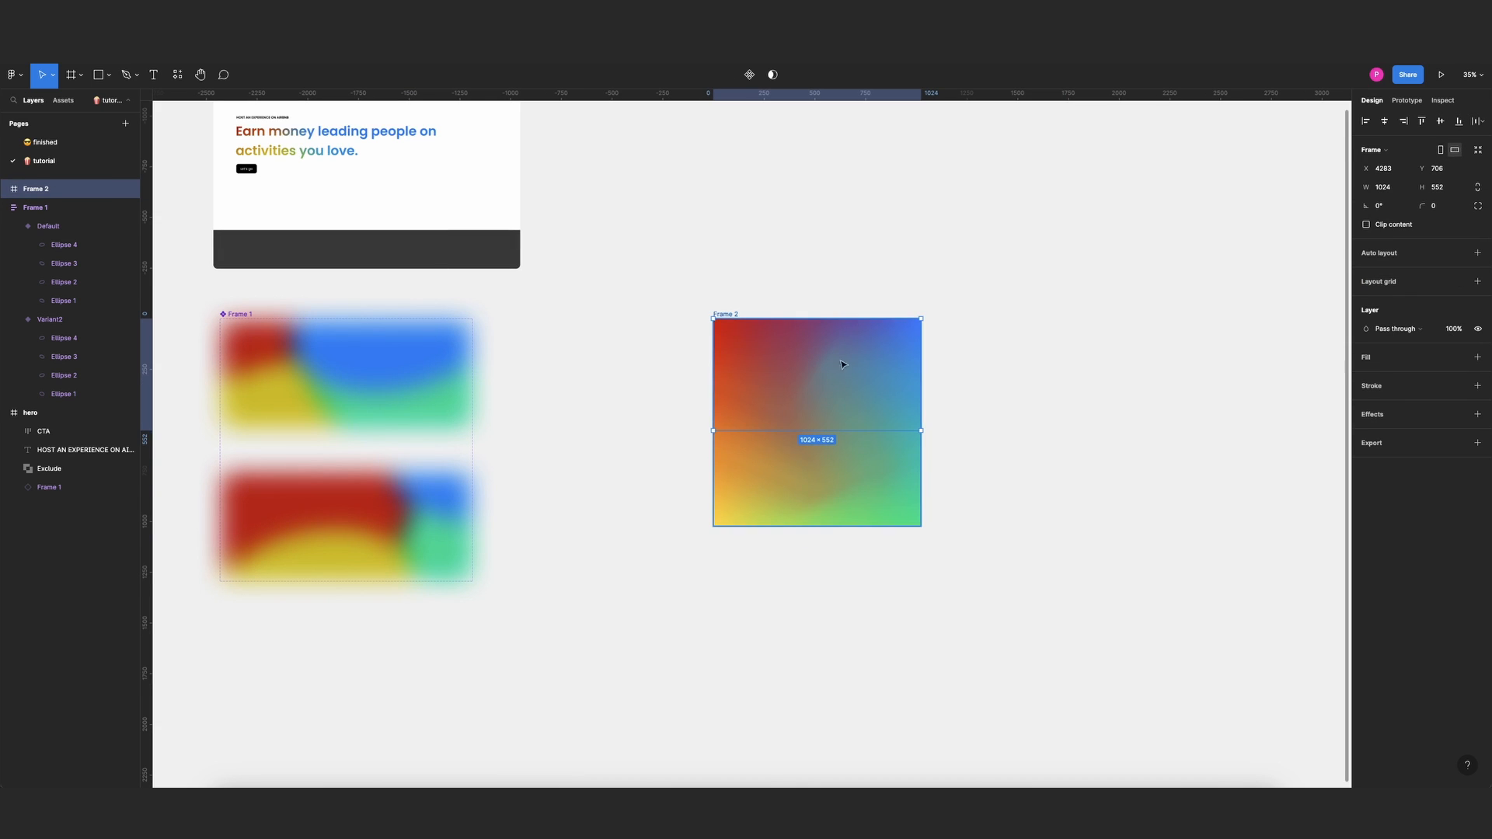
pyautogui.moveTo(824, 319); pyautogui.dragTo(823, 341)
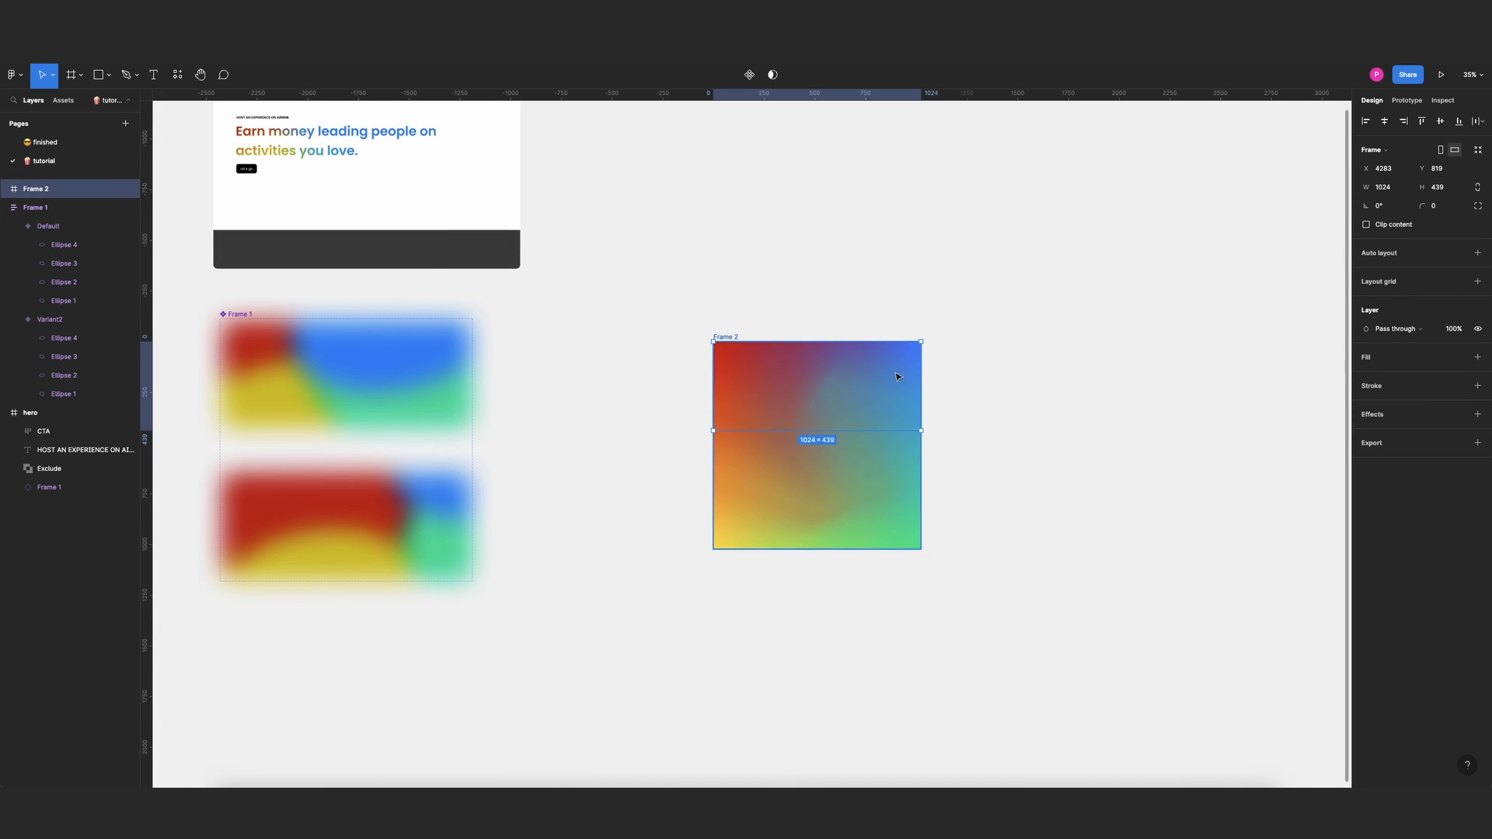
pyautogui.moveTo(921, 387); pyautogui.dragTo(829, 355)
pyautogui.click(864, 399)
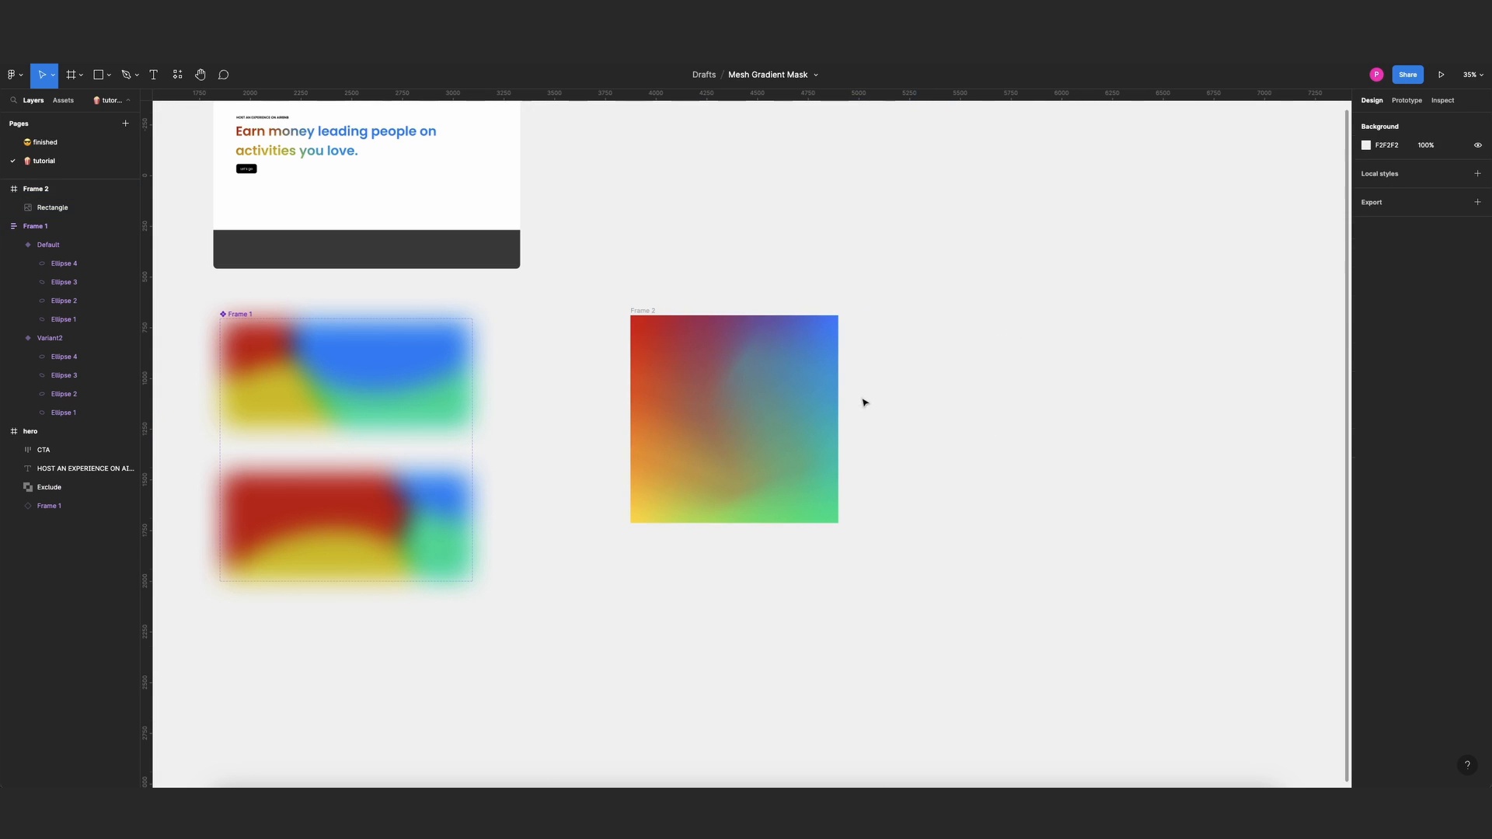
# Enlarge Frame 2 to about 1385 × 563 and scale its gradient rectangle up to about 1359 × 1359.
pyautogui.click(808, 377)
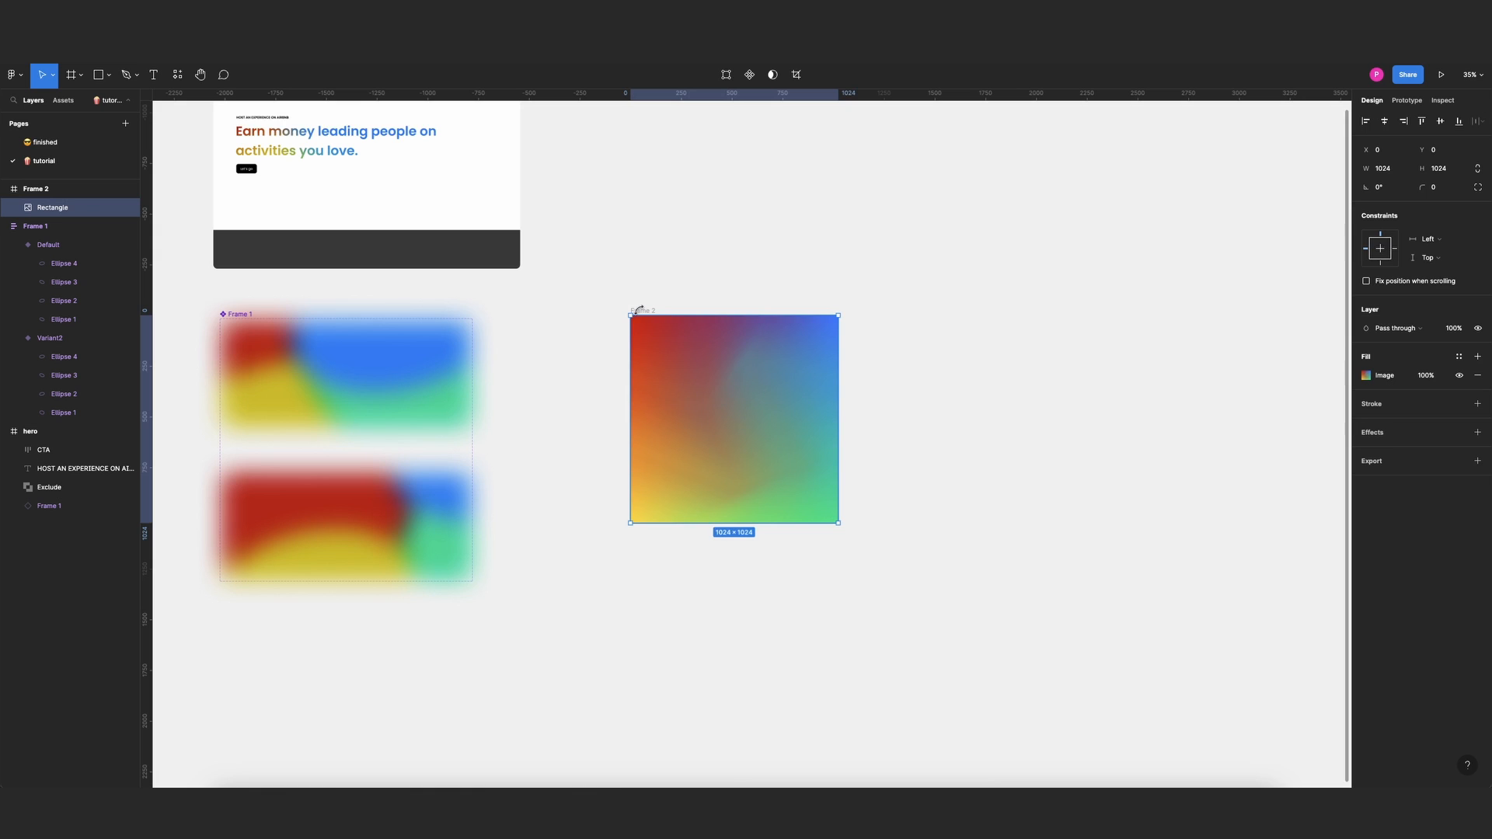
pyautogui.click(639, 311)
pyautogui.moveTo(717, 403); pyautogui.dragTo(718, 434)
pyautogui.click(738, 380)
pyautogui.moveTo(839, 523); pyautogui.dragTo(905, 570)
pyautogui.click(940, 467)
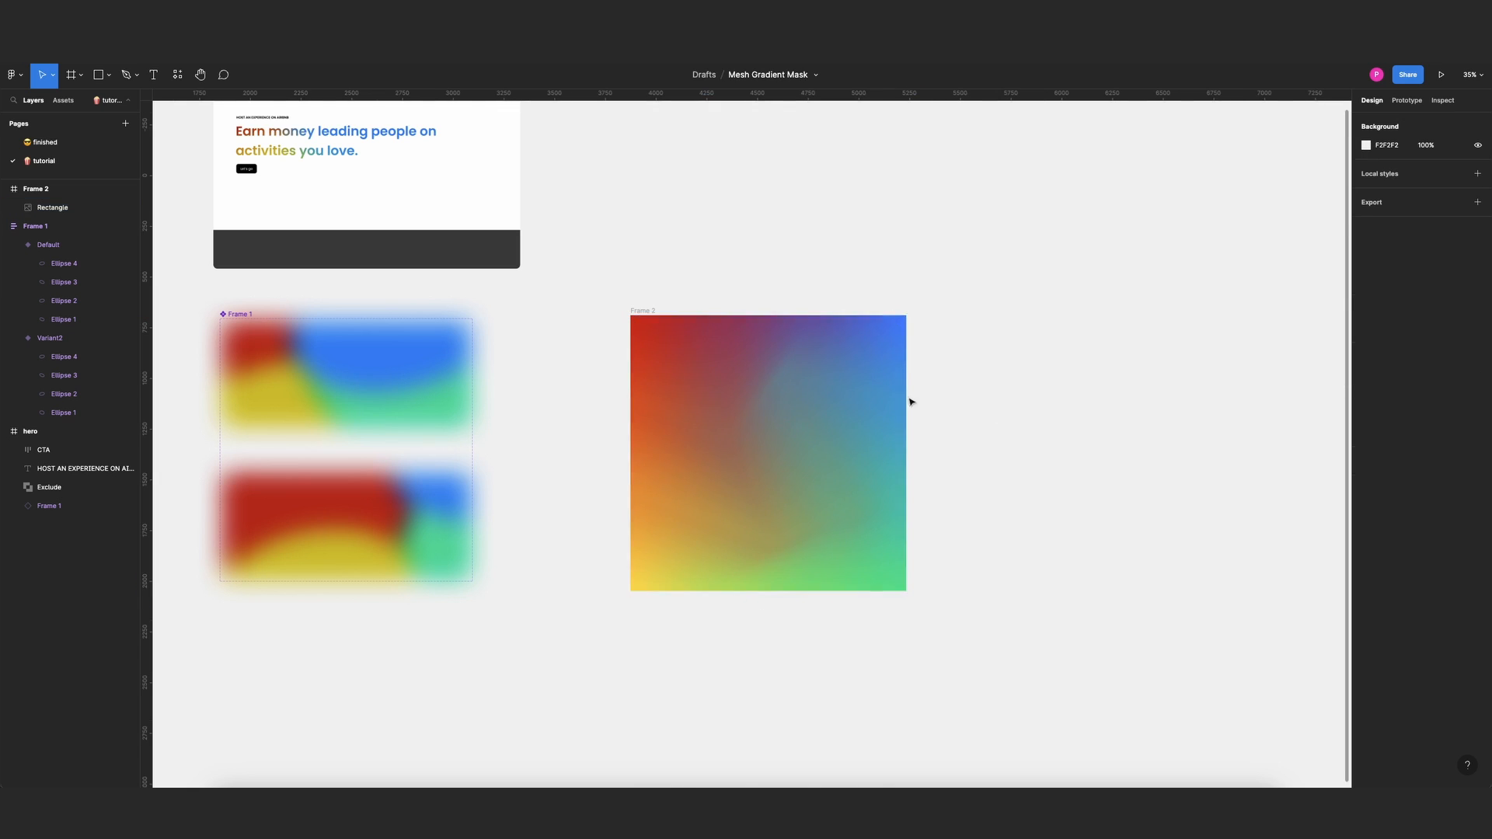
# Turn on Clip content for Frame 2 and enlarge the gradient rectangle to fill the frame's full width.
pyautogui.click(649, 311)
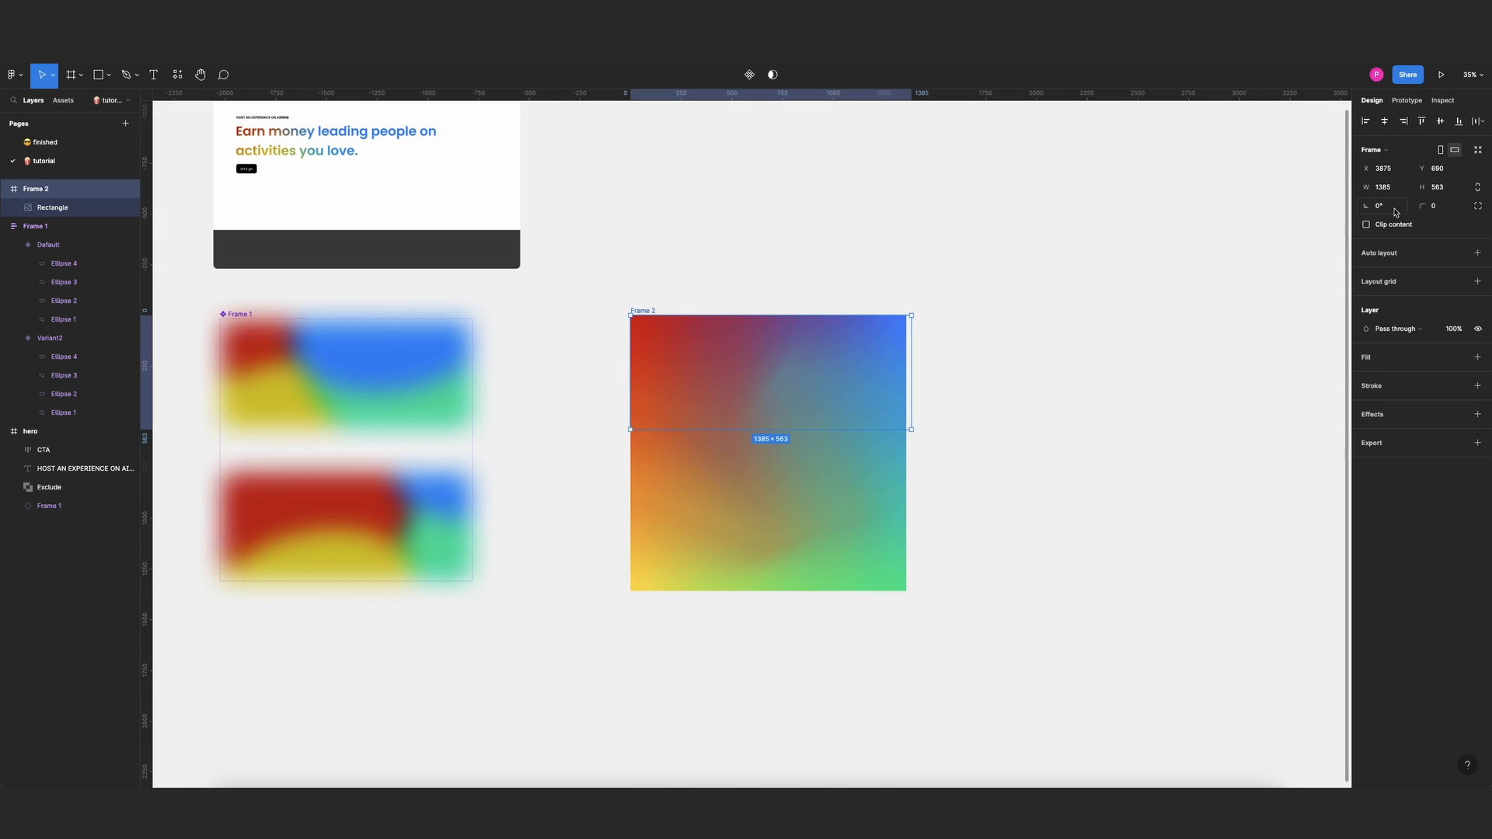
pyautogui.click(1365, 225)
pyautogui.click(883, 350)
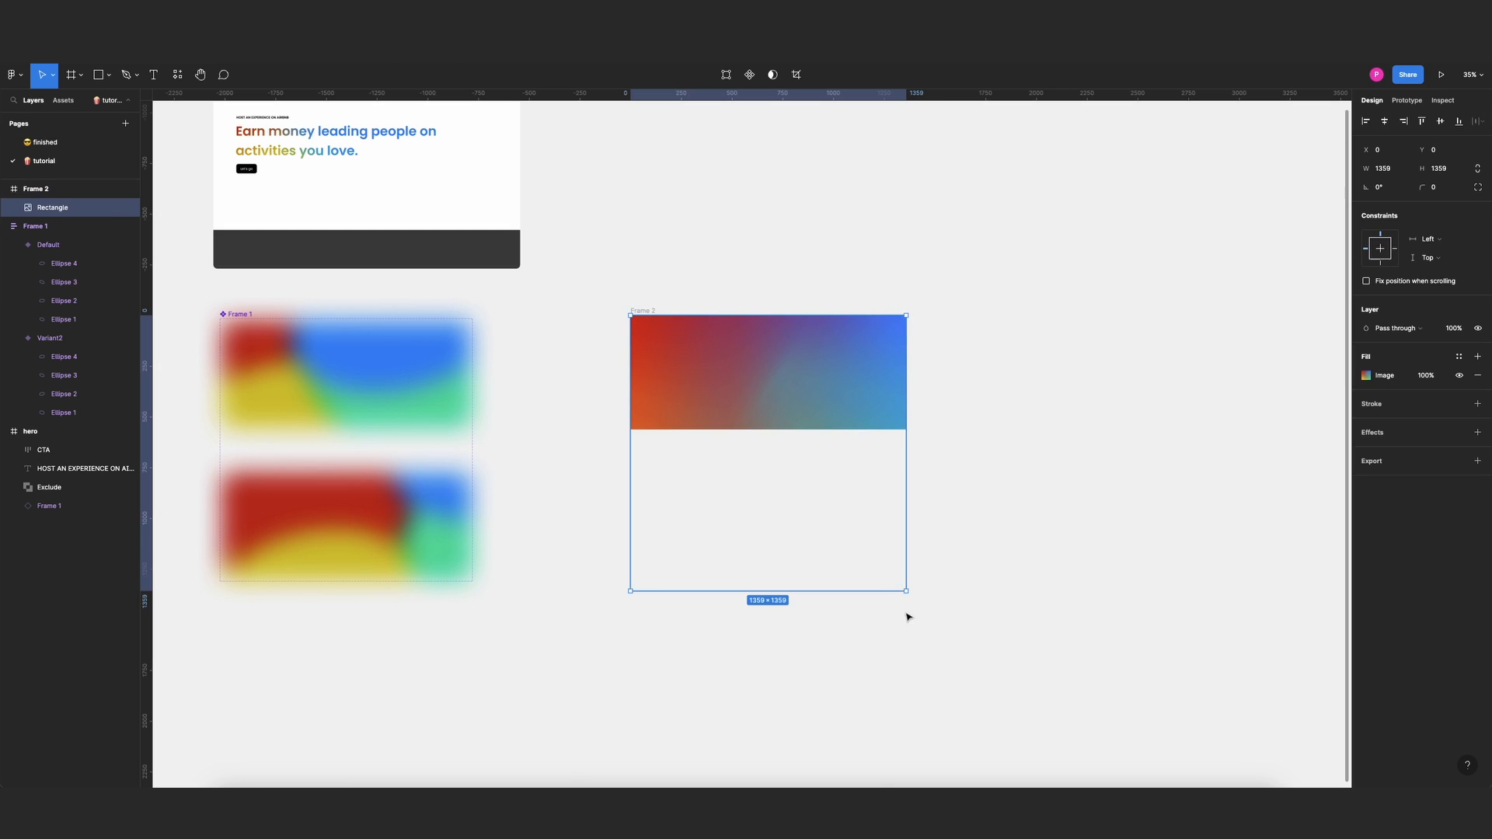
pyautogui.moveTo(907, 592); pyautogui.dragTo(917, 602)
pyautogui.click(625, 287)
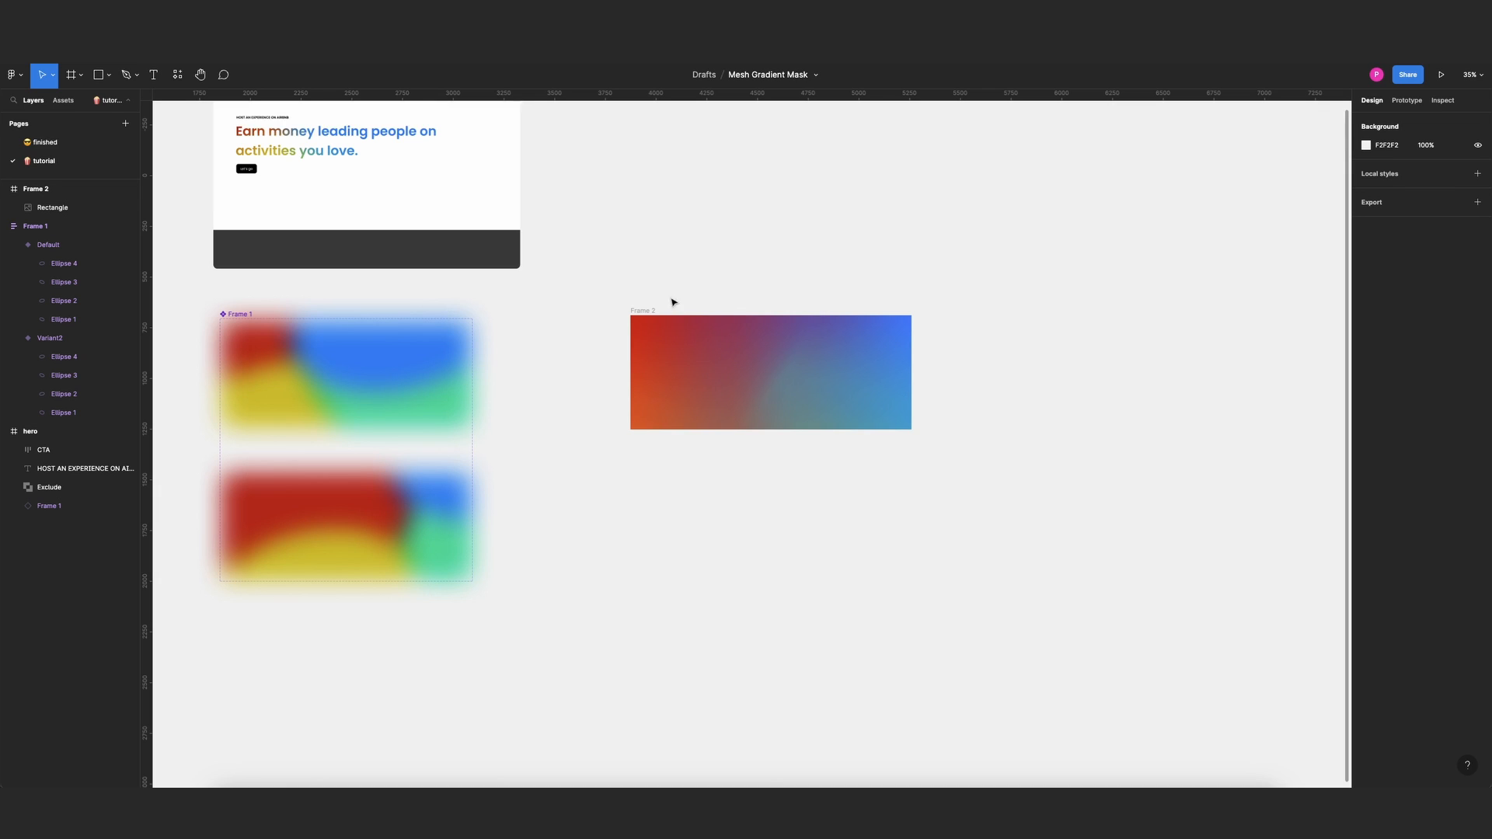
# Turn Frame 2 into a component and add a second variant to it.
pyautogui.click(641, 310)
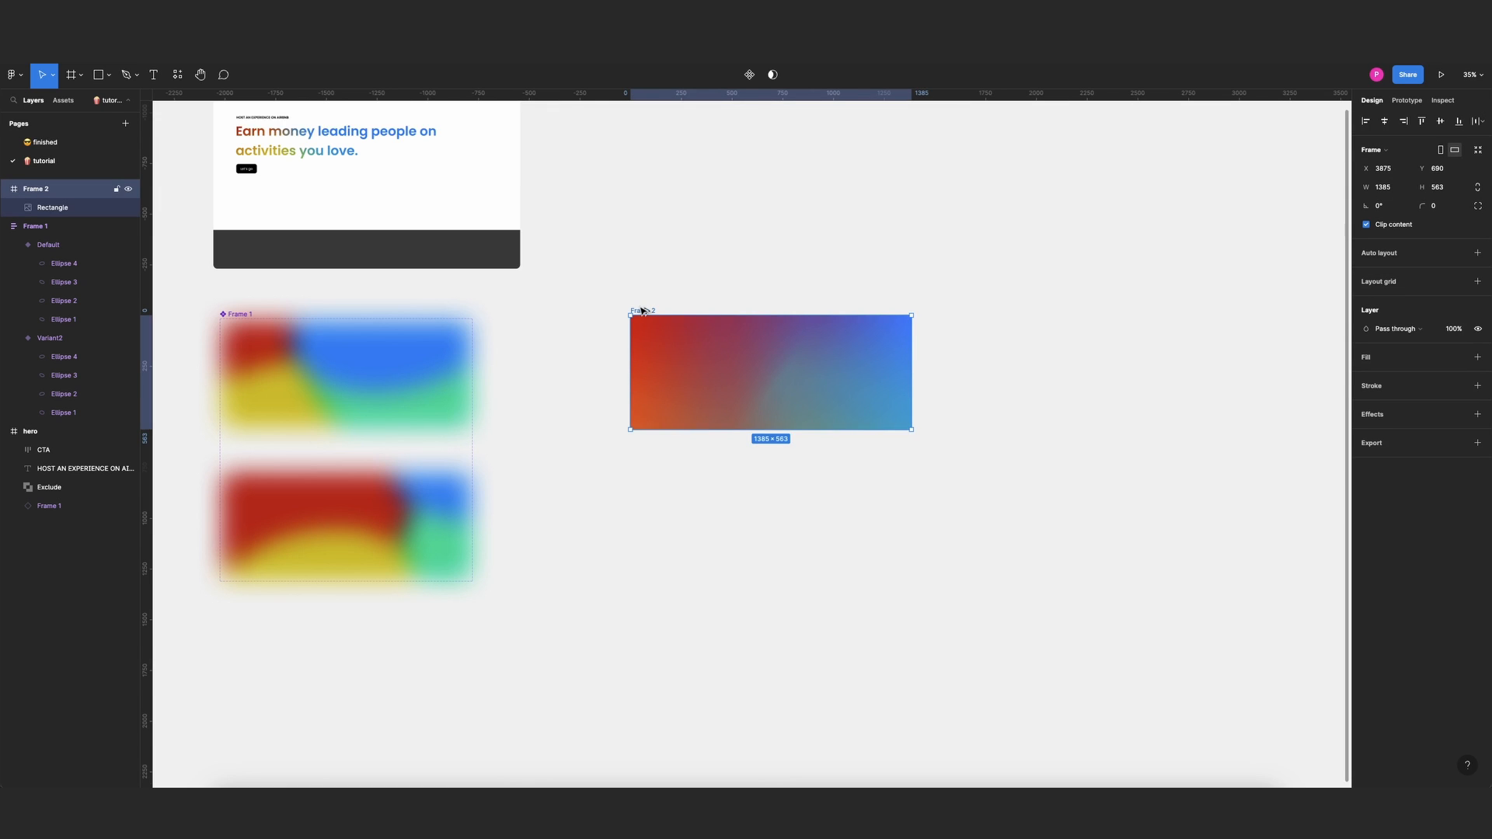
pyautogui.press('super+alt+k')
pyautogui.click(749, 75)
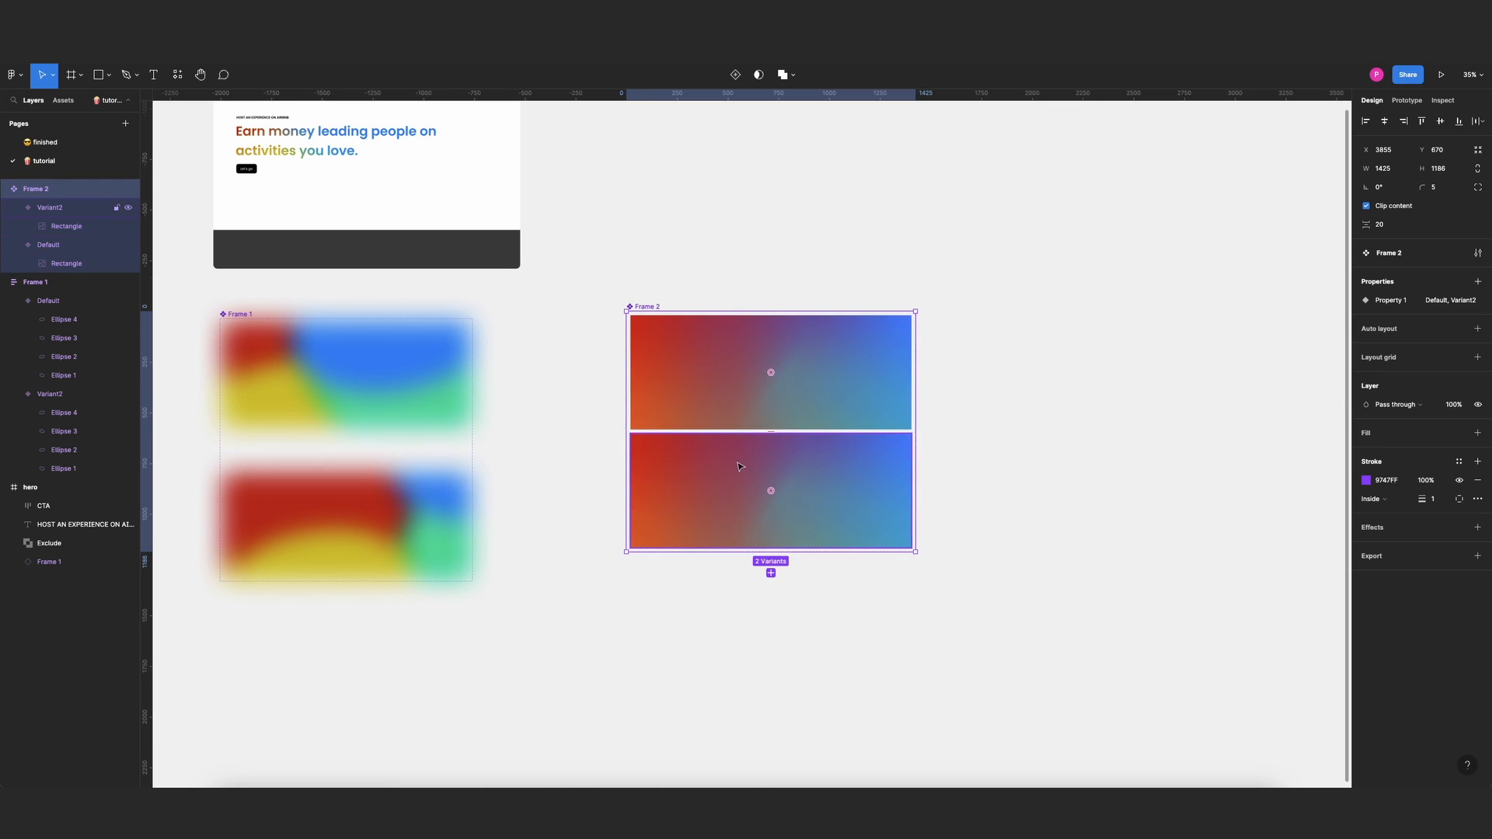
# Move the gradient rectangle in Frame 2's Variant2 straight up to Y -822, aligning its lower edge with the variant's bottom.
pyautogui.click(836, 261)
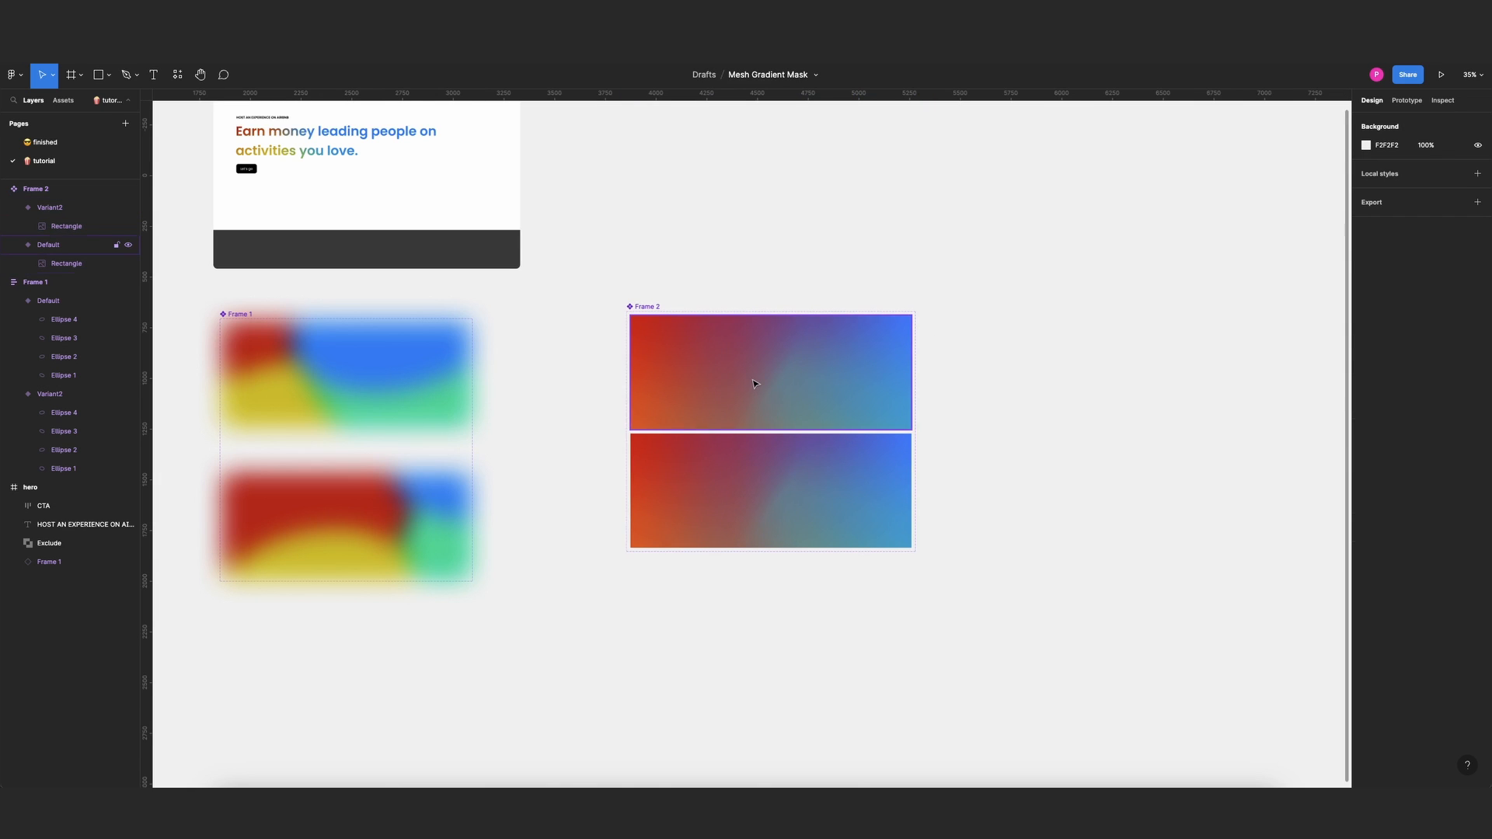
pyautogui.scroll(4, 754, 382)
pyautogui.scroll(-4, 688, 371)
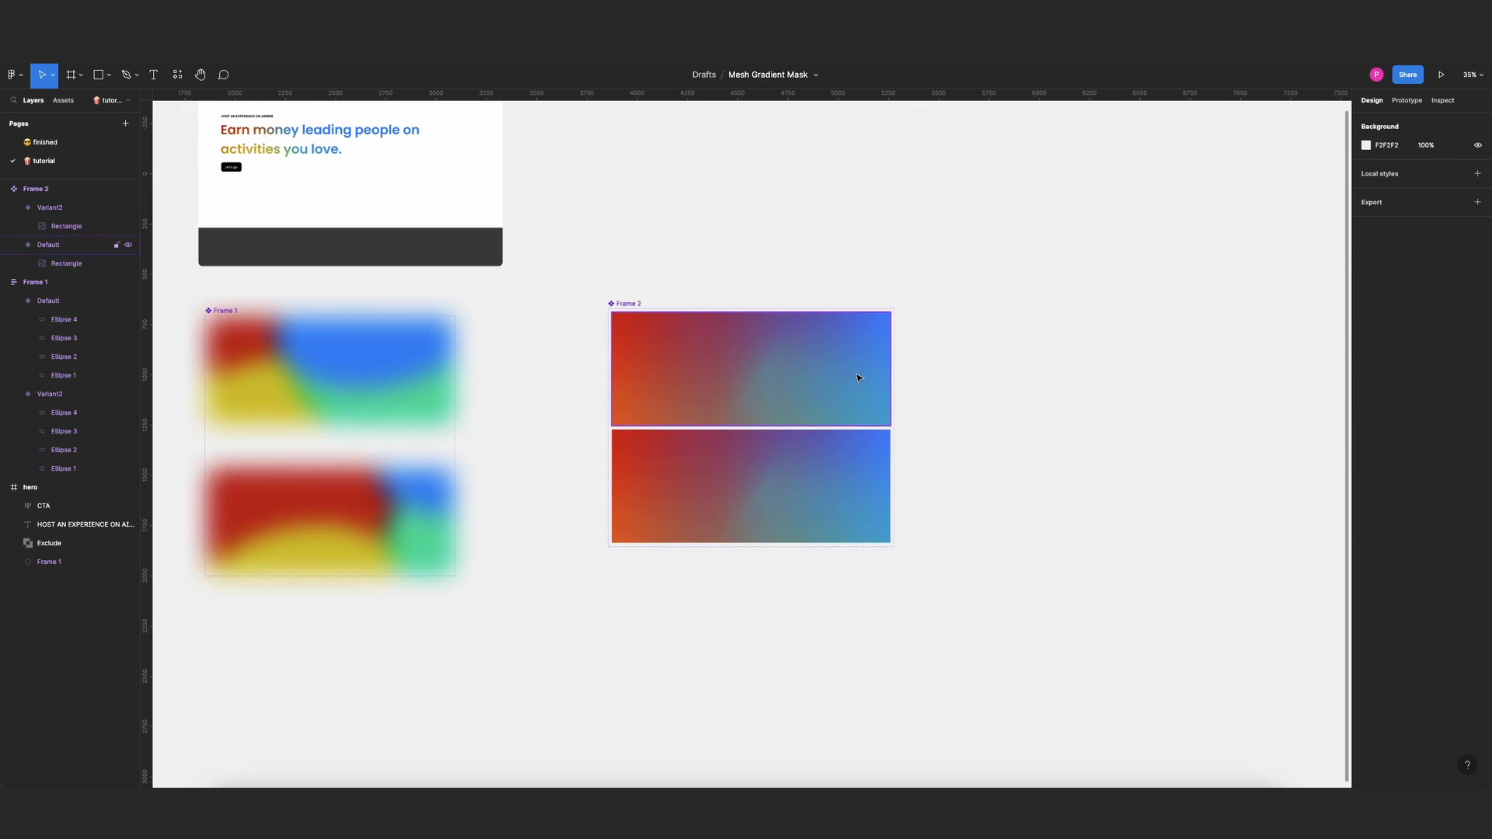
pyautogui.click(819, 453)
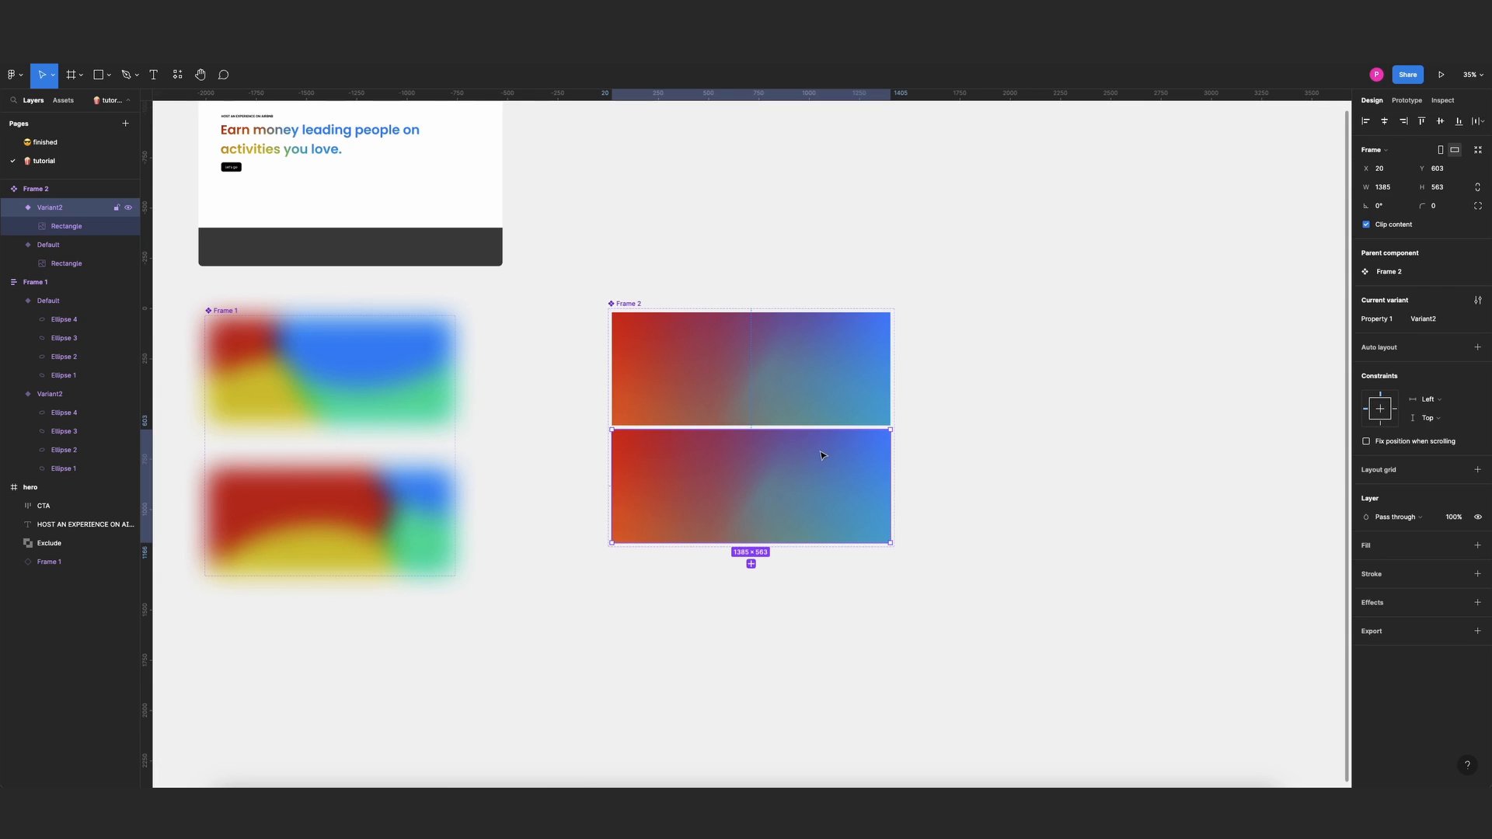
pyautogui.doubleClick(774, 509)
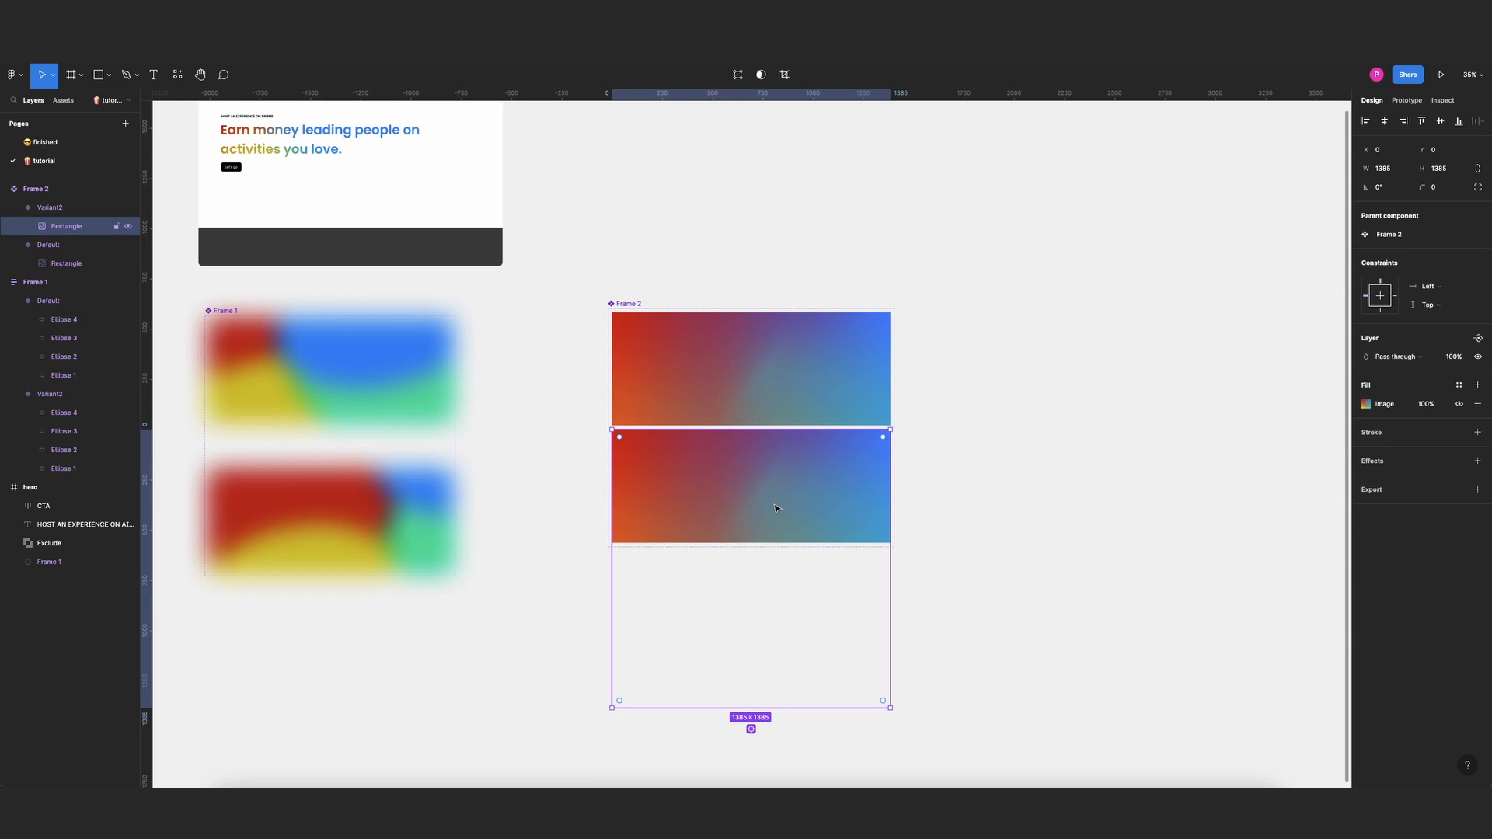
pyautogui.moveTo(775, 521)
pyautogui.mouseDown()
pyautogui.moveTo(765, 409)
pyautogui.moveTo(746, 512)
pyautogui.moveTo(739, 356)
pyautogui.mouseUp()
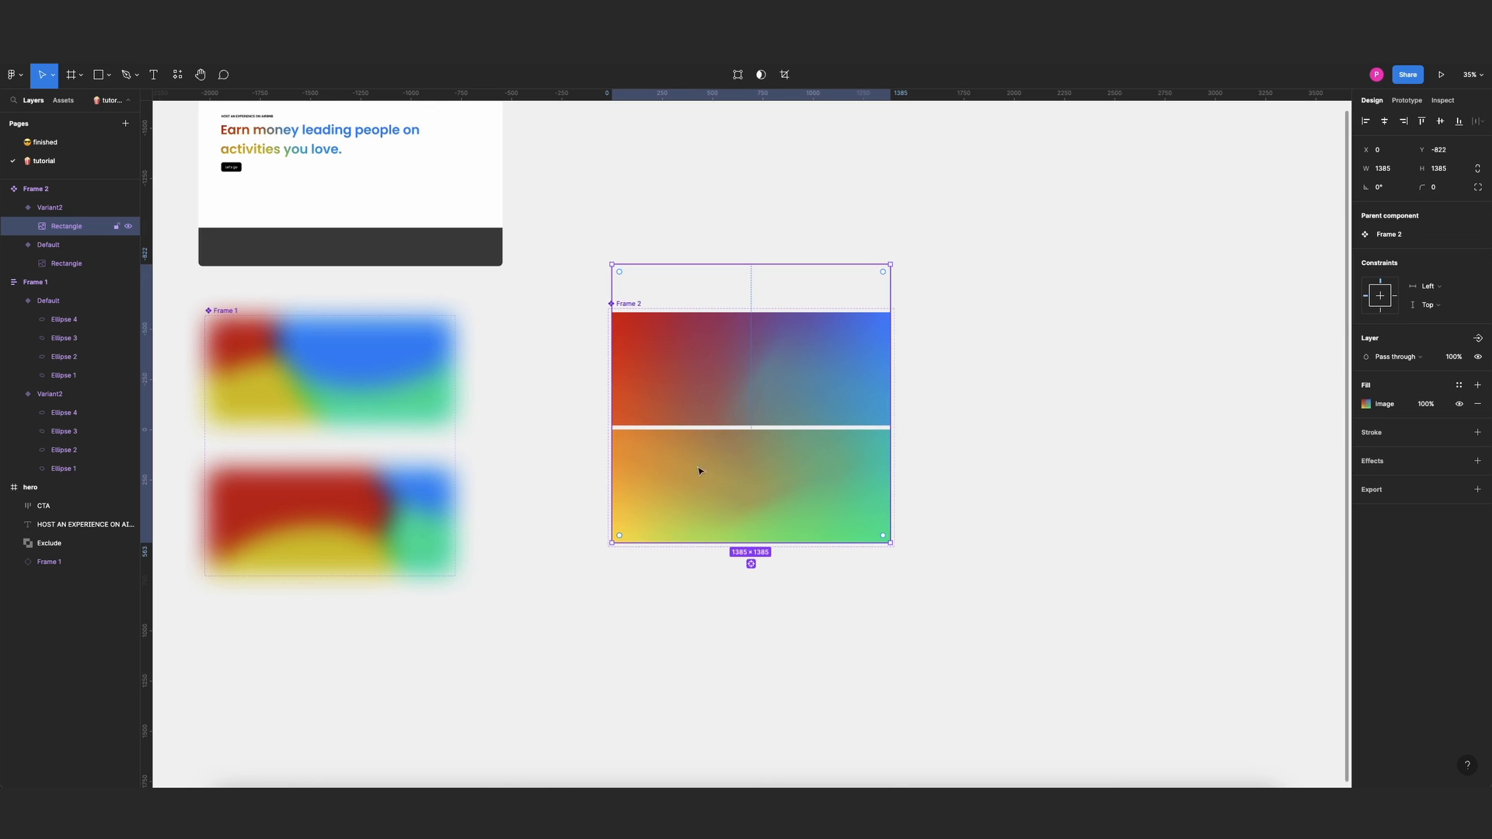
pyautogui.click(1001, 475)
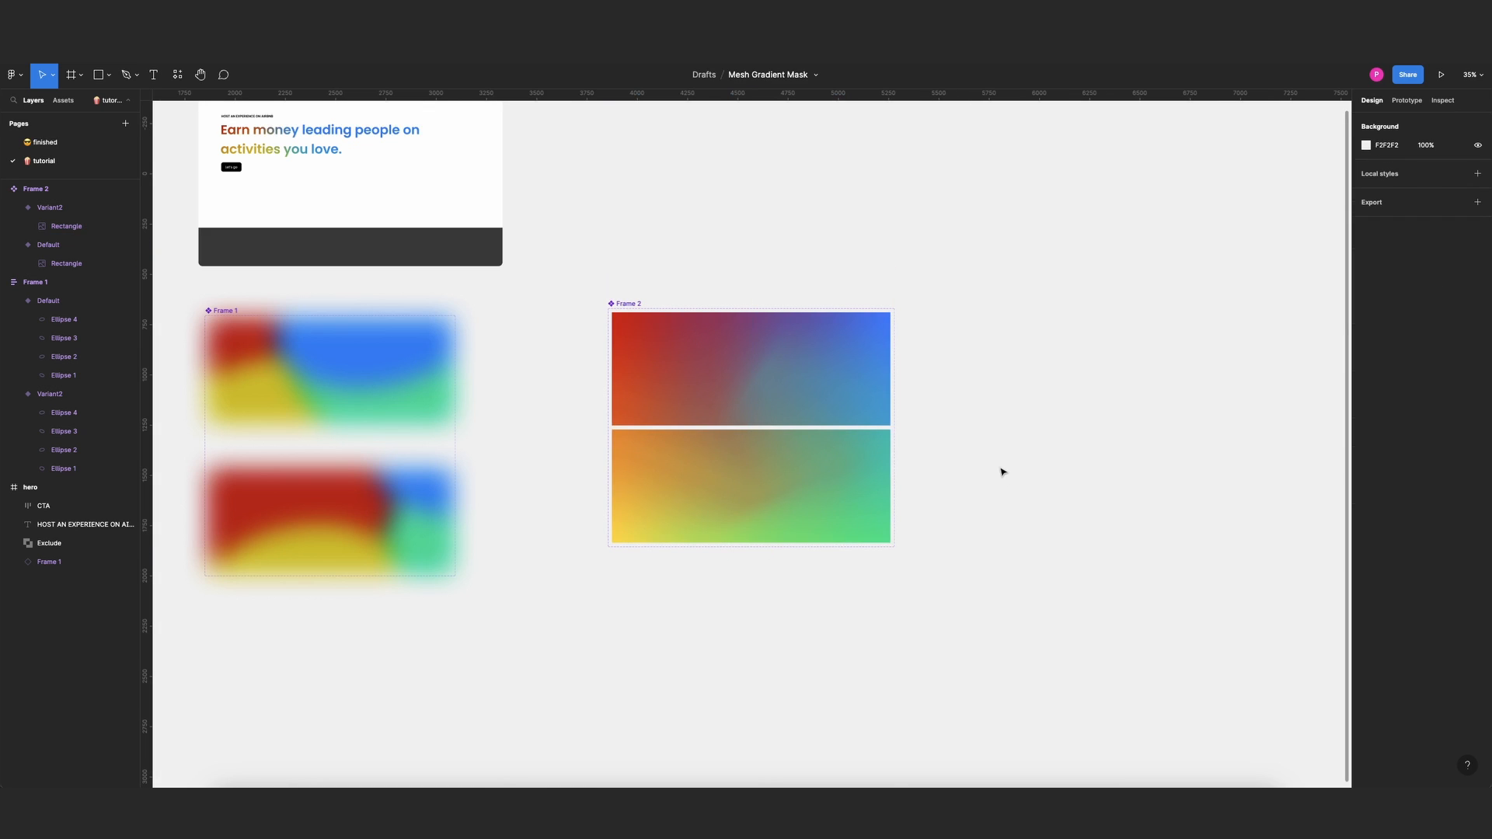
# Add a prototype interaction from Frame 2's Default variant to Variant2, triggered after a delay of 1 ms.
pyautogui.scroll(2, 819, 438)
pyautogui.click(821, 368)
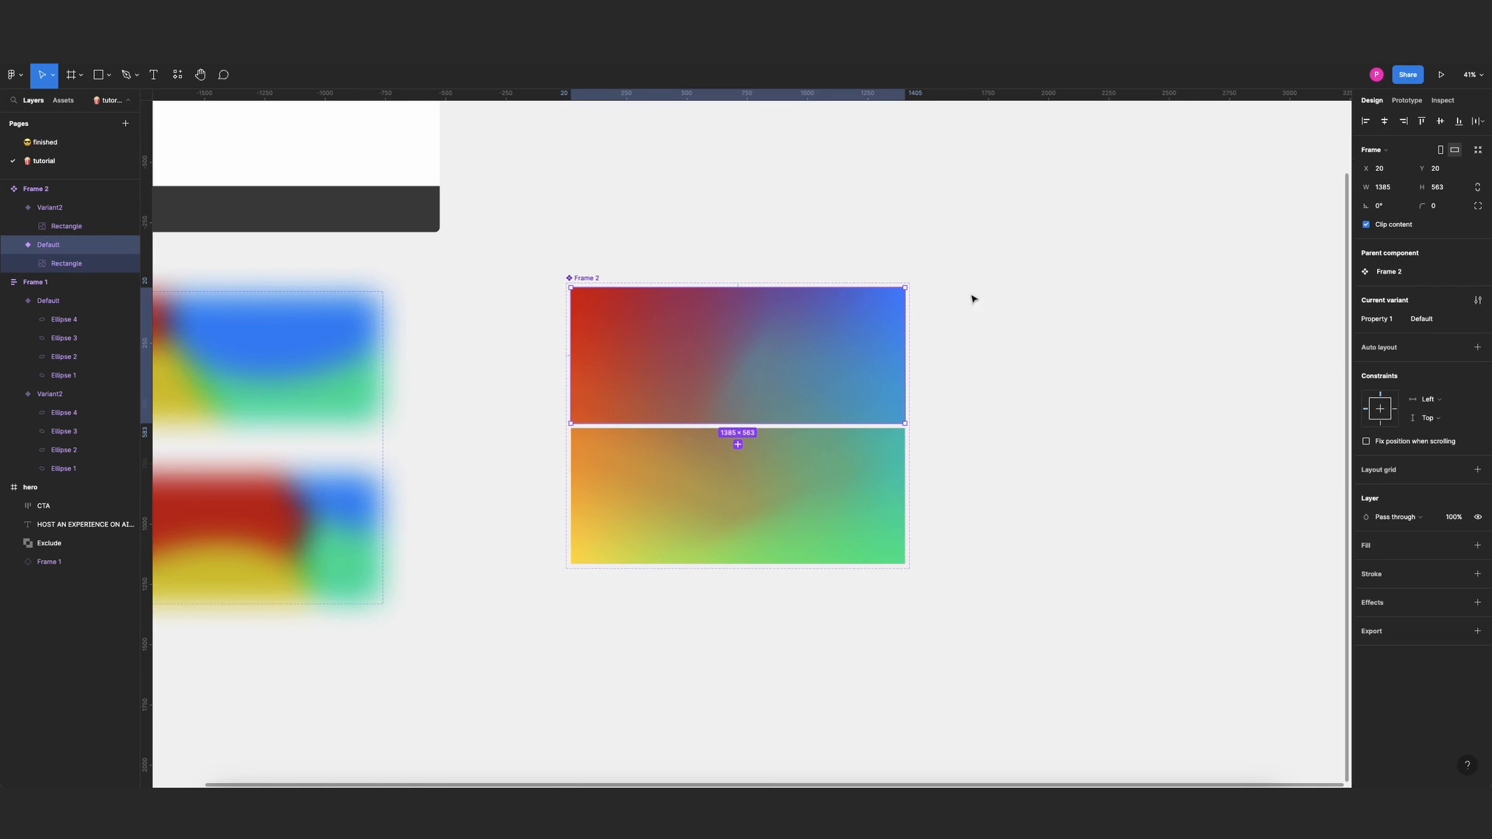
pyautogui.click(1407, 101)
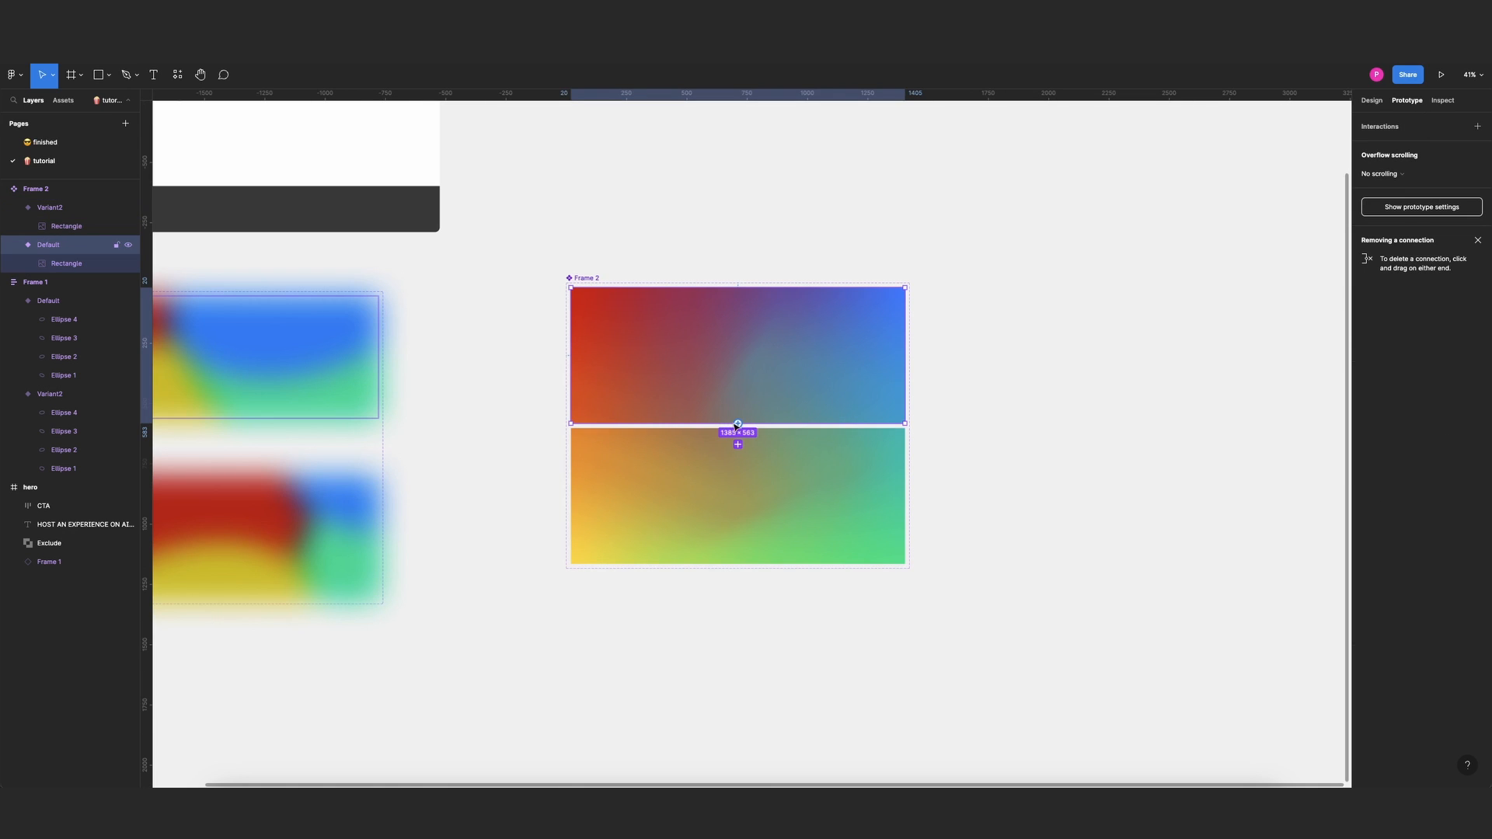
pyautogui.moveTo(737, 444); pyautogui.dragTo(741, 448)
pyautogui.scroll(3, 785, 451)
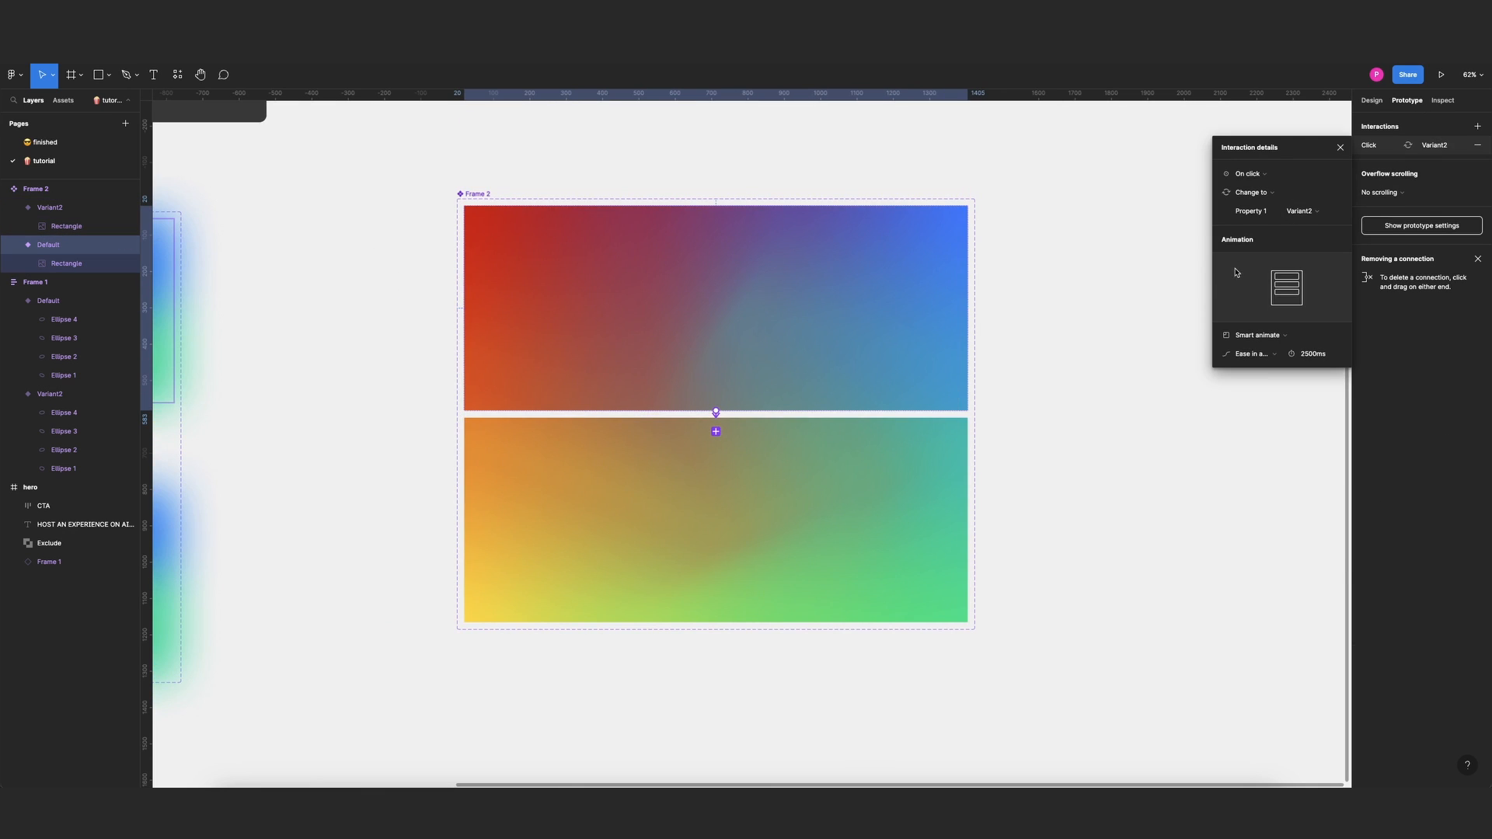
pyautogui.click(1264, 174)
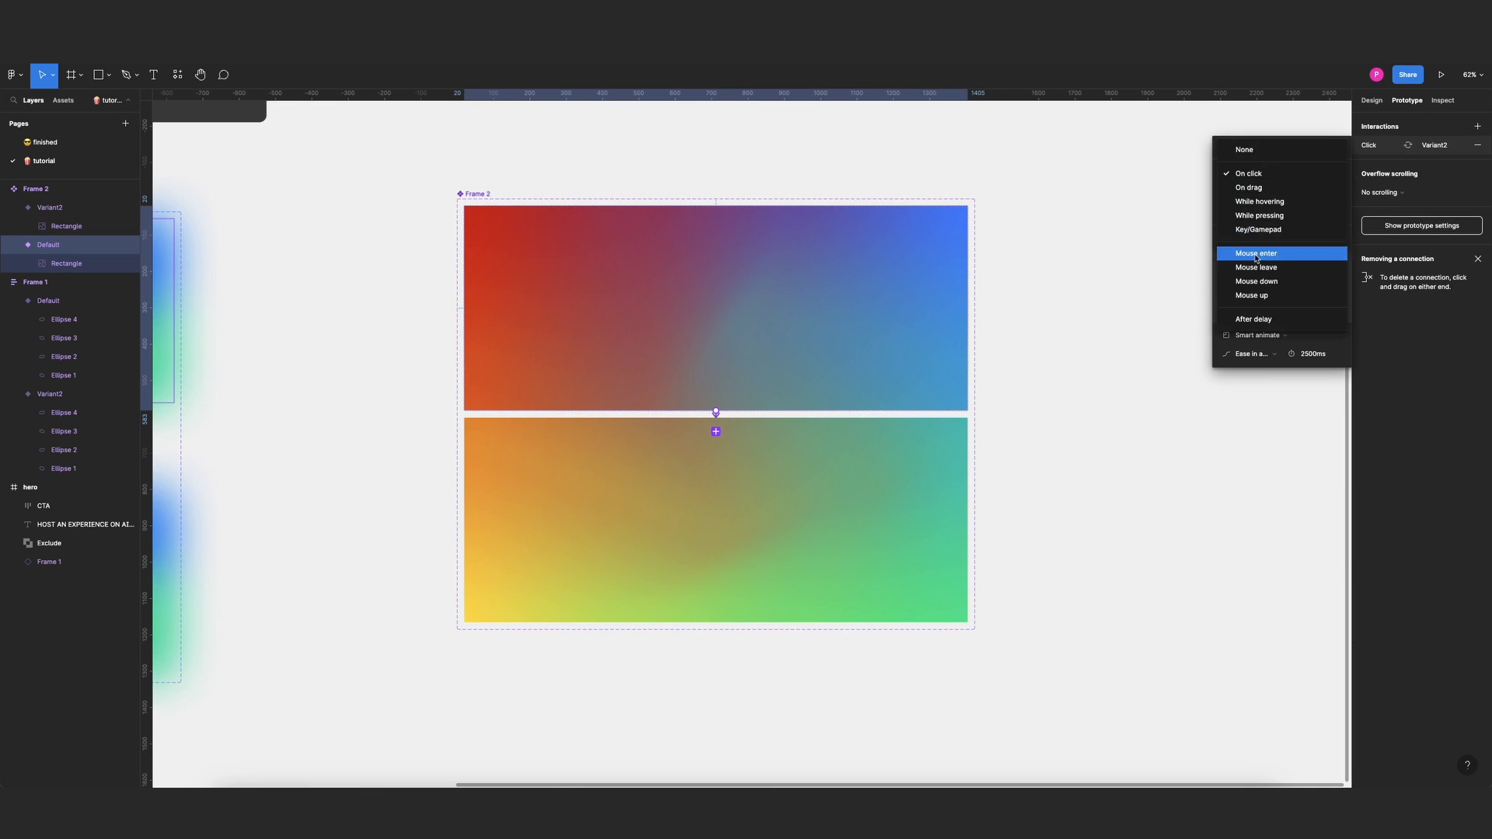
pyautogui.click(1253, 319)
pyautogui.click(1317, 176)
pyautogui.write('1')
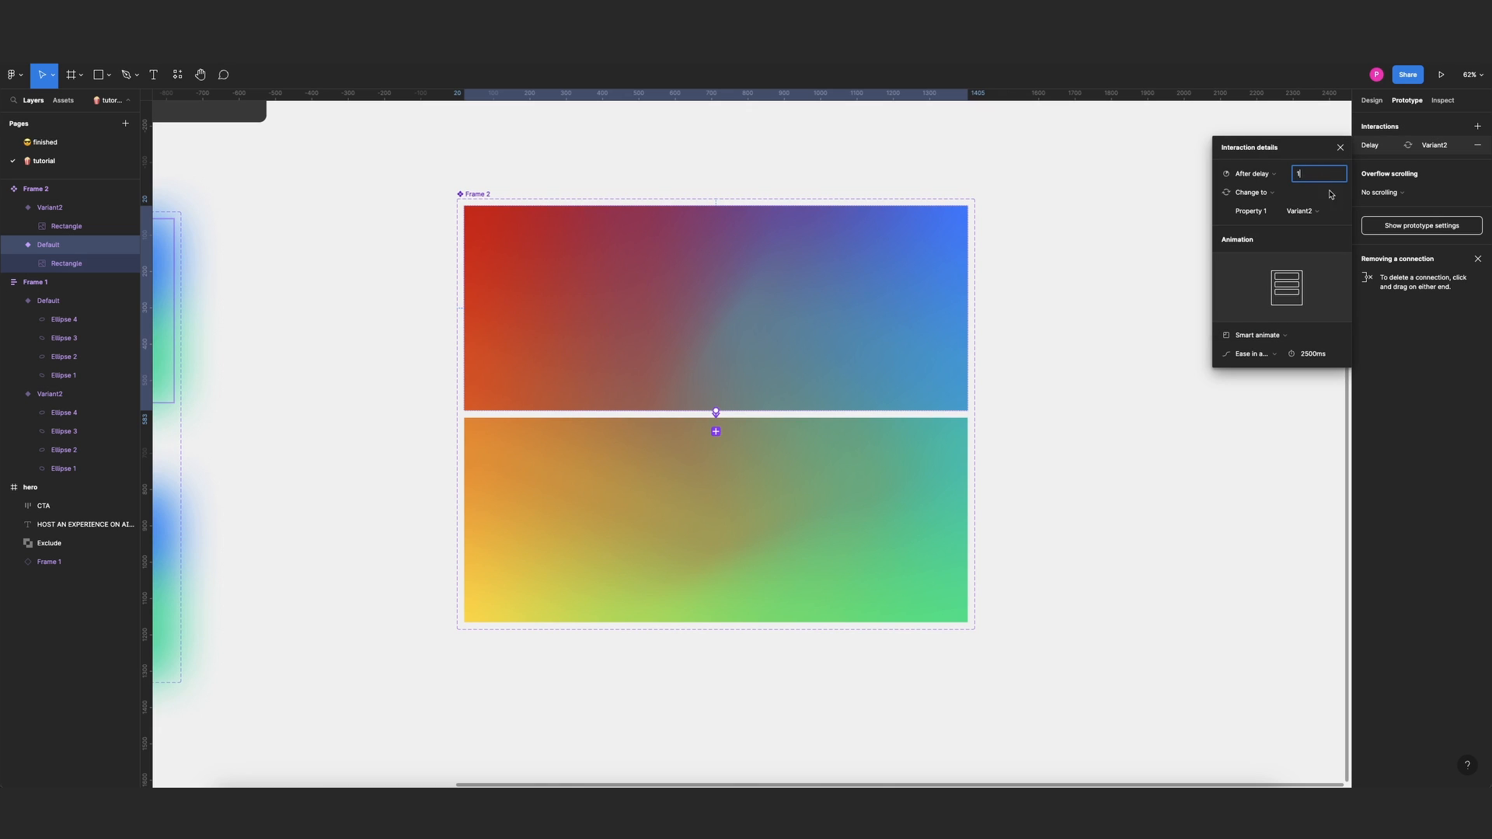
pyautogui.press('Return')
pyautogui.click(1235, 470)
# Add a return interaction from Frame 2's Variant2 to its Default variant, triggered after a delay of 1 ms.
pyautogui.click(855, 470)
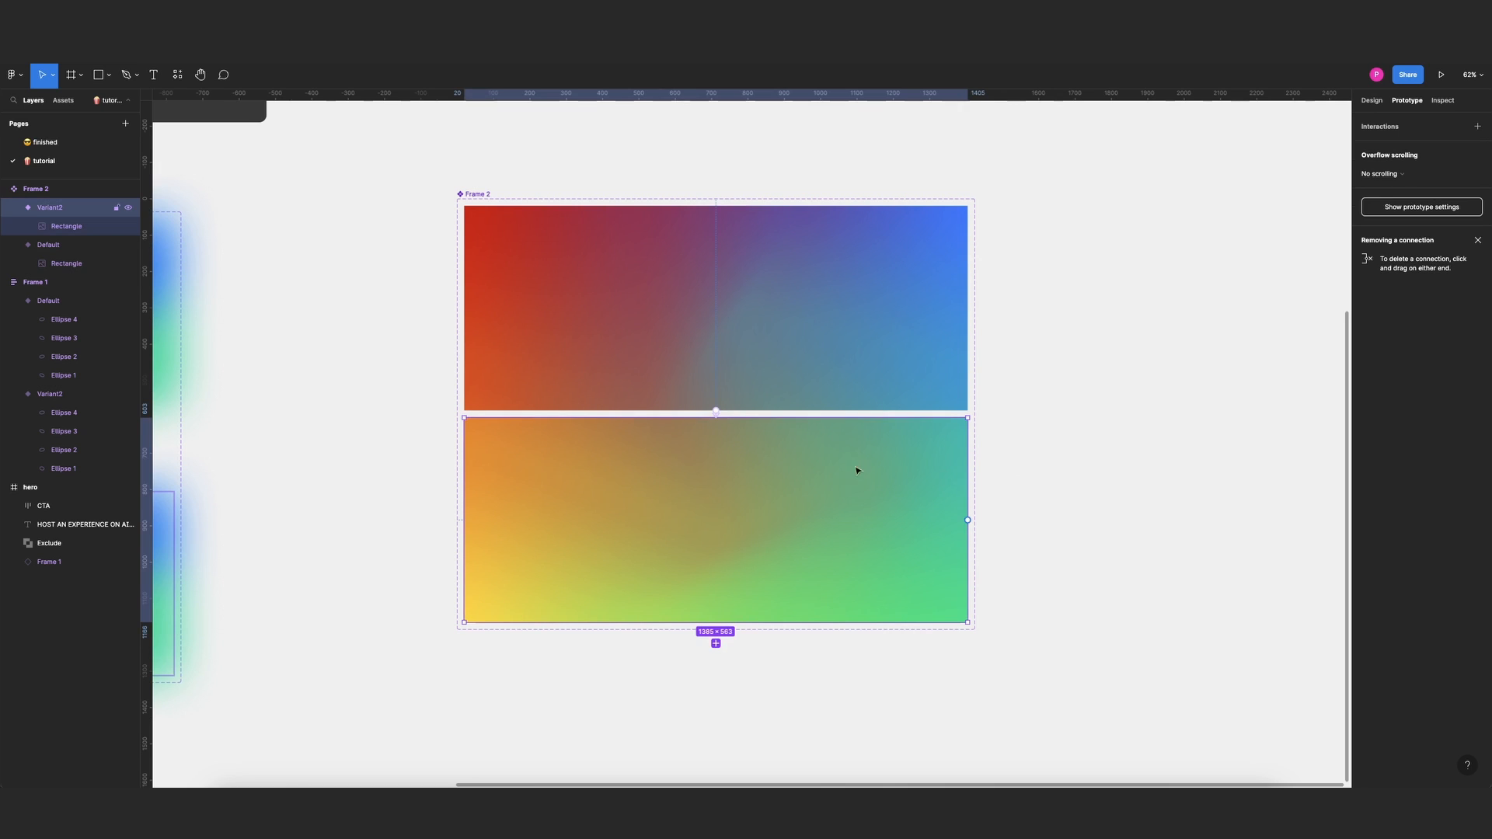
pyautogui.moveTo(716, 413); pyautogui.dragTo(746, 402)
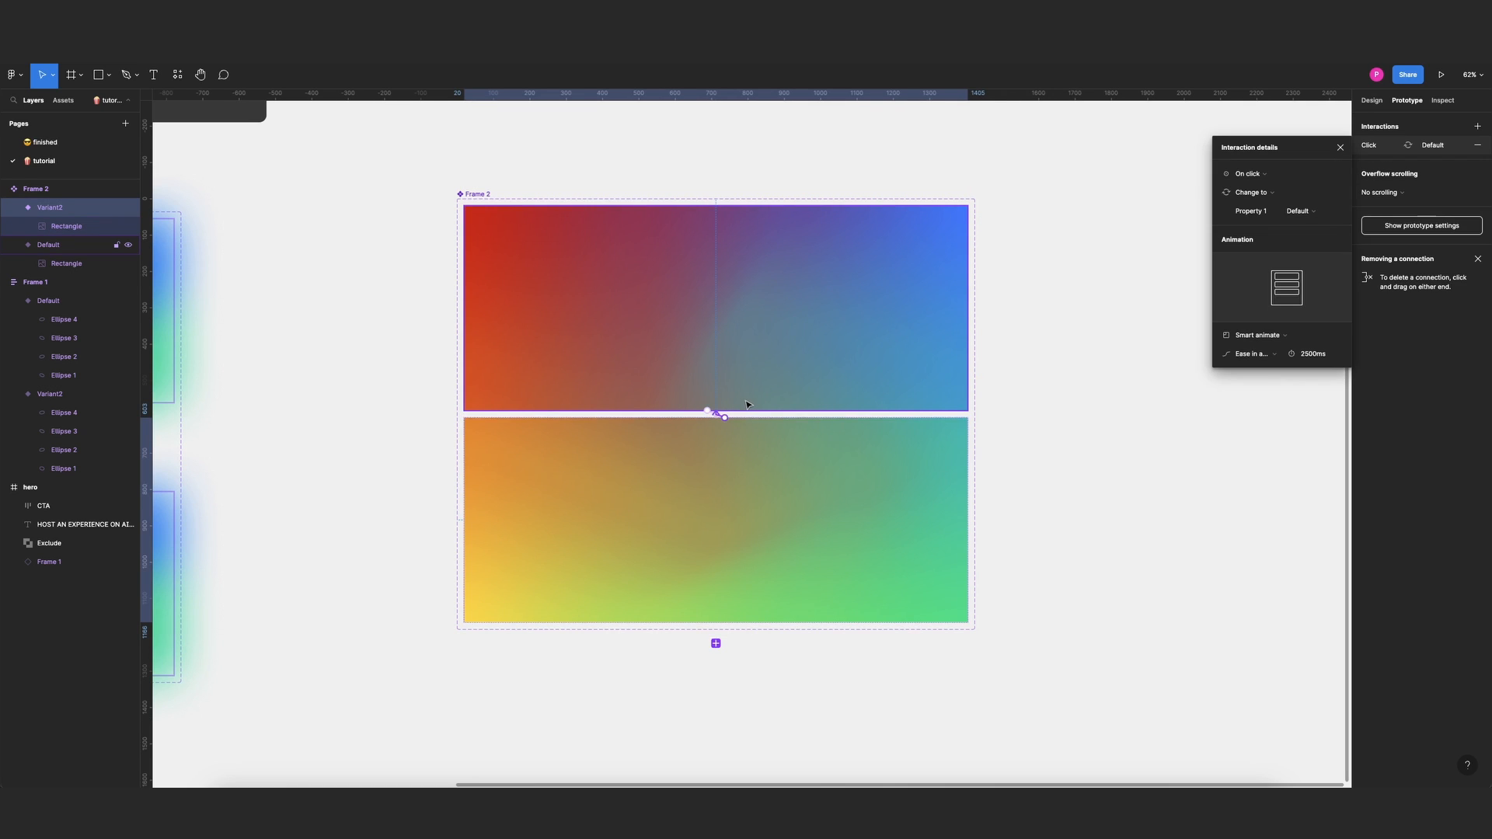
pyautogui.click(1275, 176)
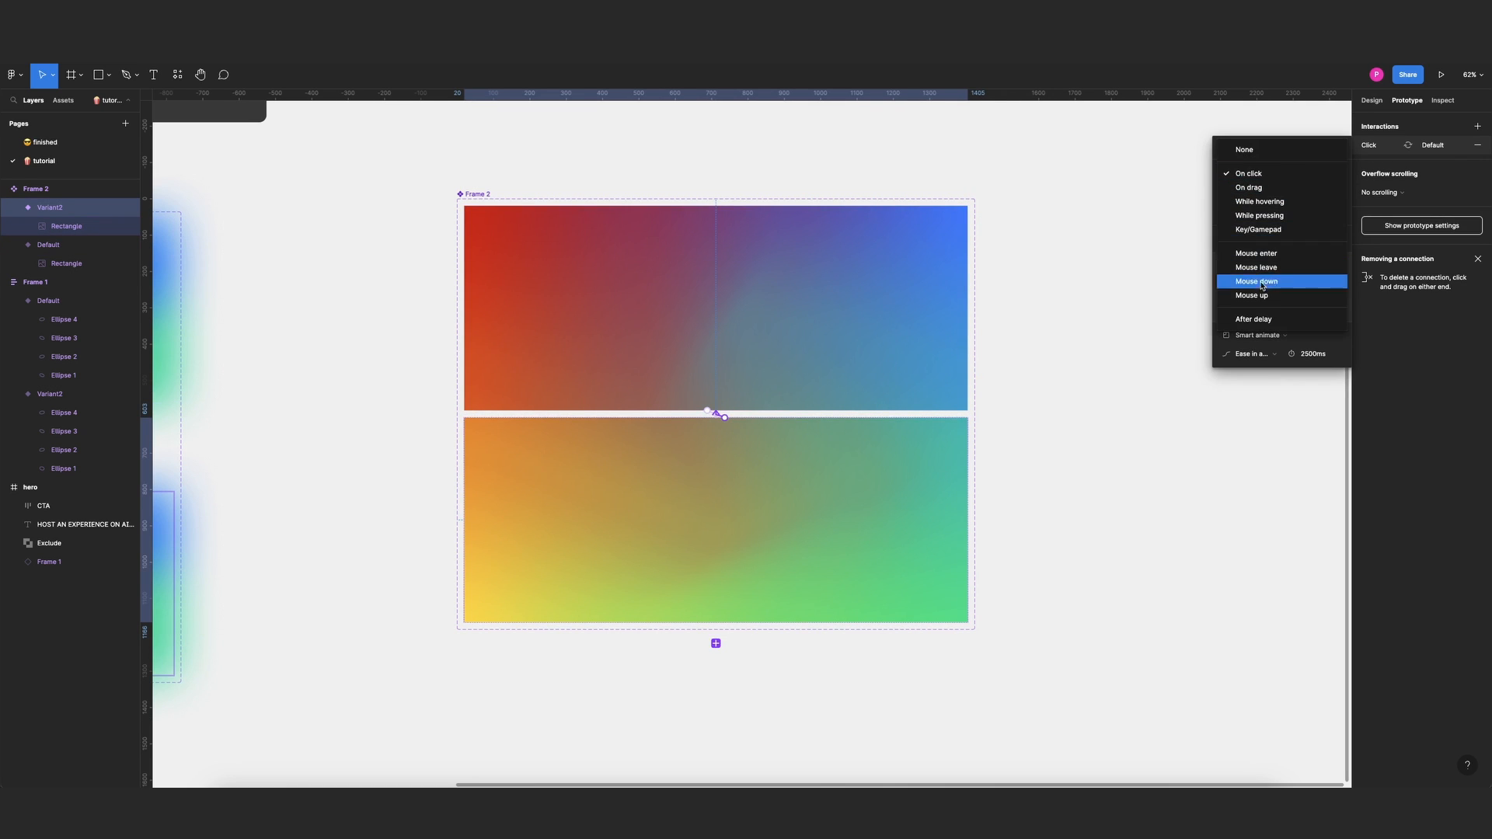
pyautogui.click(1257, 319)
pyautogui.click(1306, 174)
pyautogui.write('1')
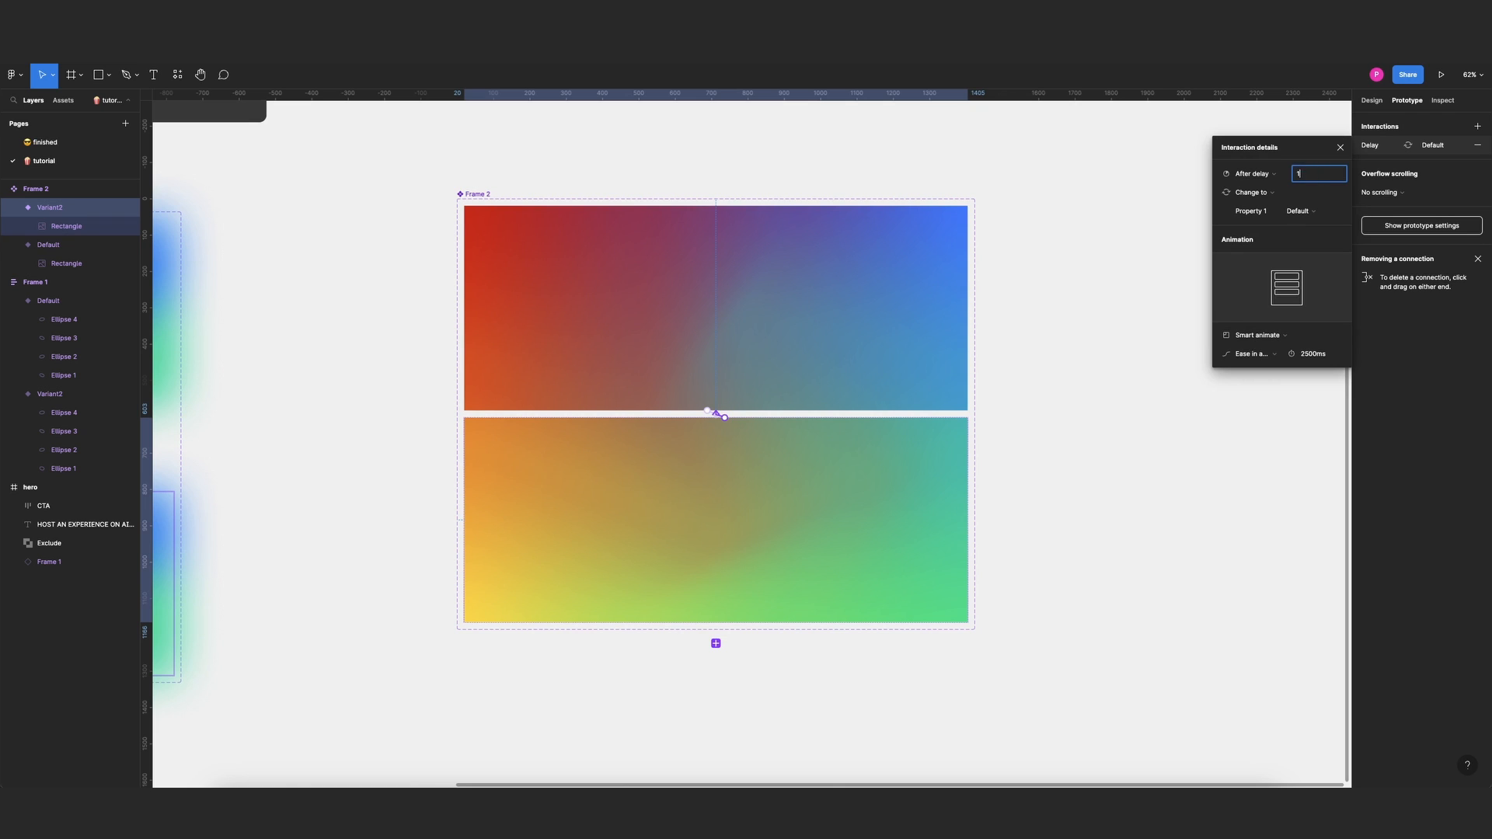
pyautogui.press('Return')
pyautogui.click(1340, 147)
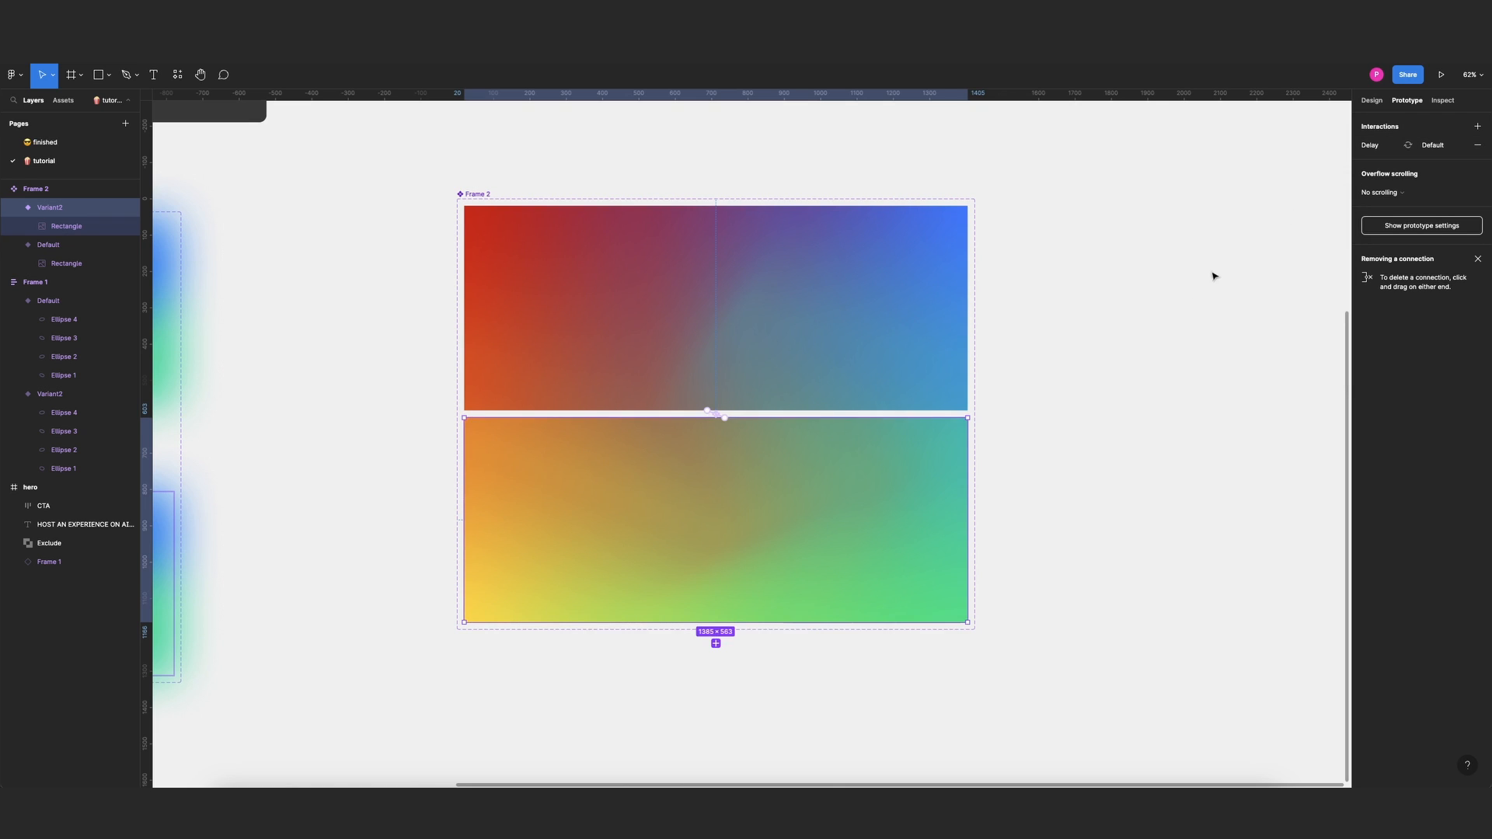
# Copy Frame 2's Default variant and replace the Frame 1 instance inside the hero frame with it.
pyautogui.scroll(-5, 1126, 333)
pyautogui.scroll(2, 1118, 333)
pyautogui.scroll(3, 964, 430)
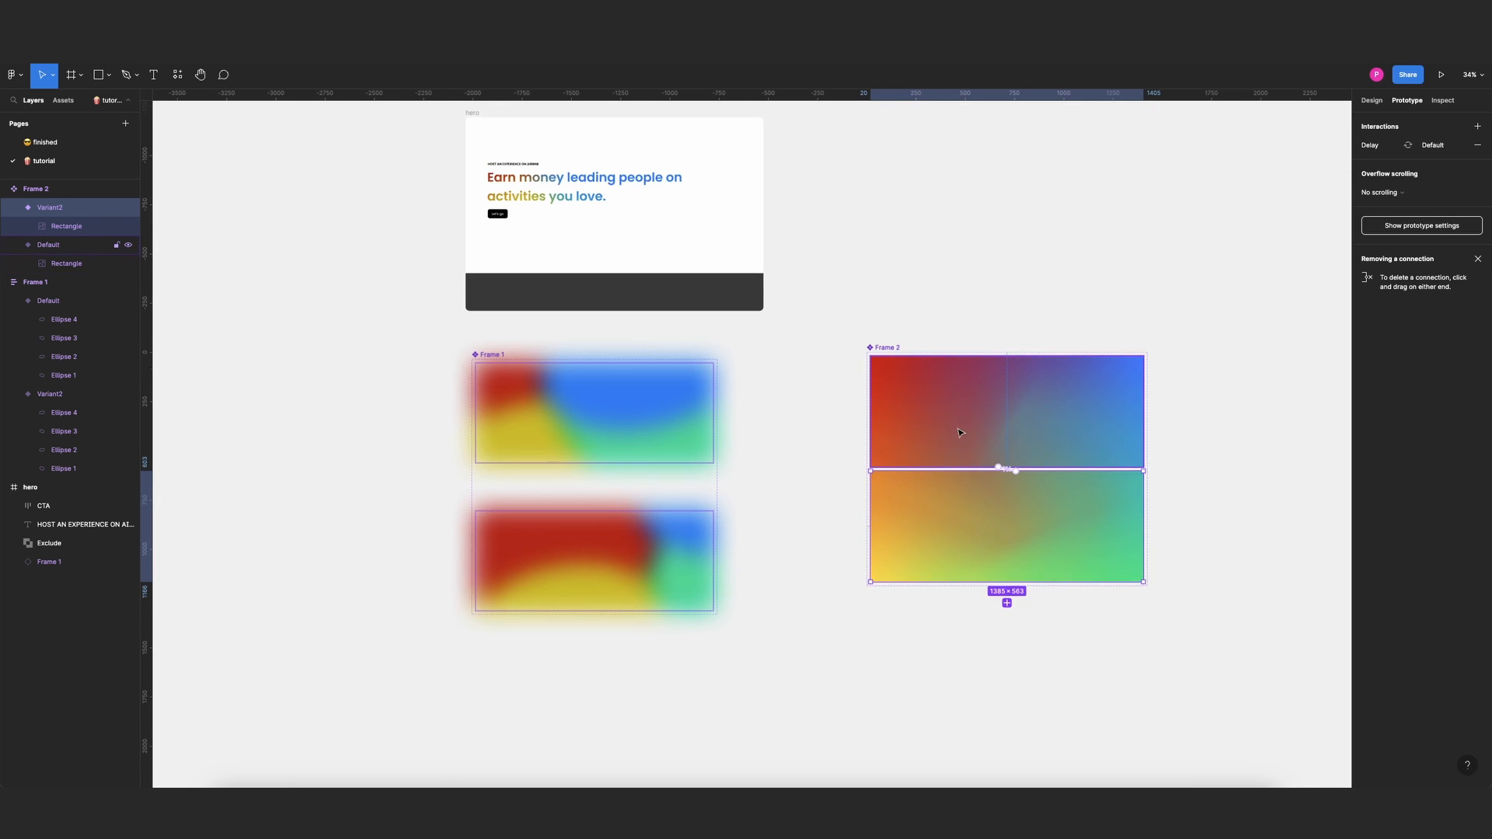
pyautogui.click(964, 428)
pyautogui.scroll(2, 553, 180)
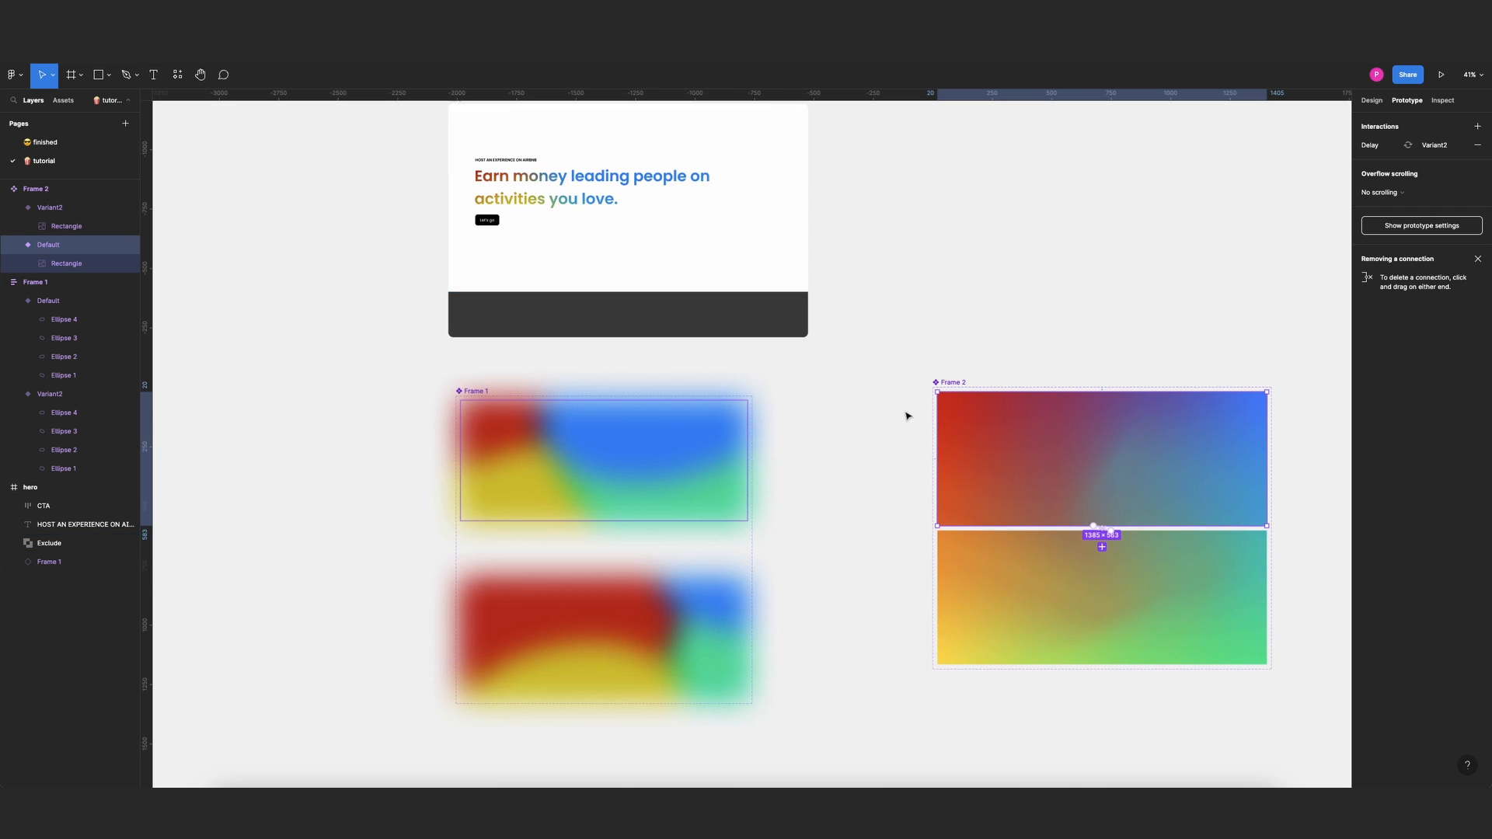
pyautogui.scroll(3, 979, 422)
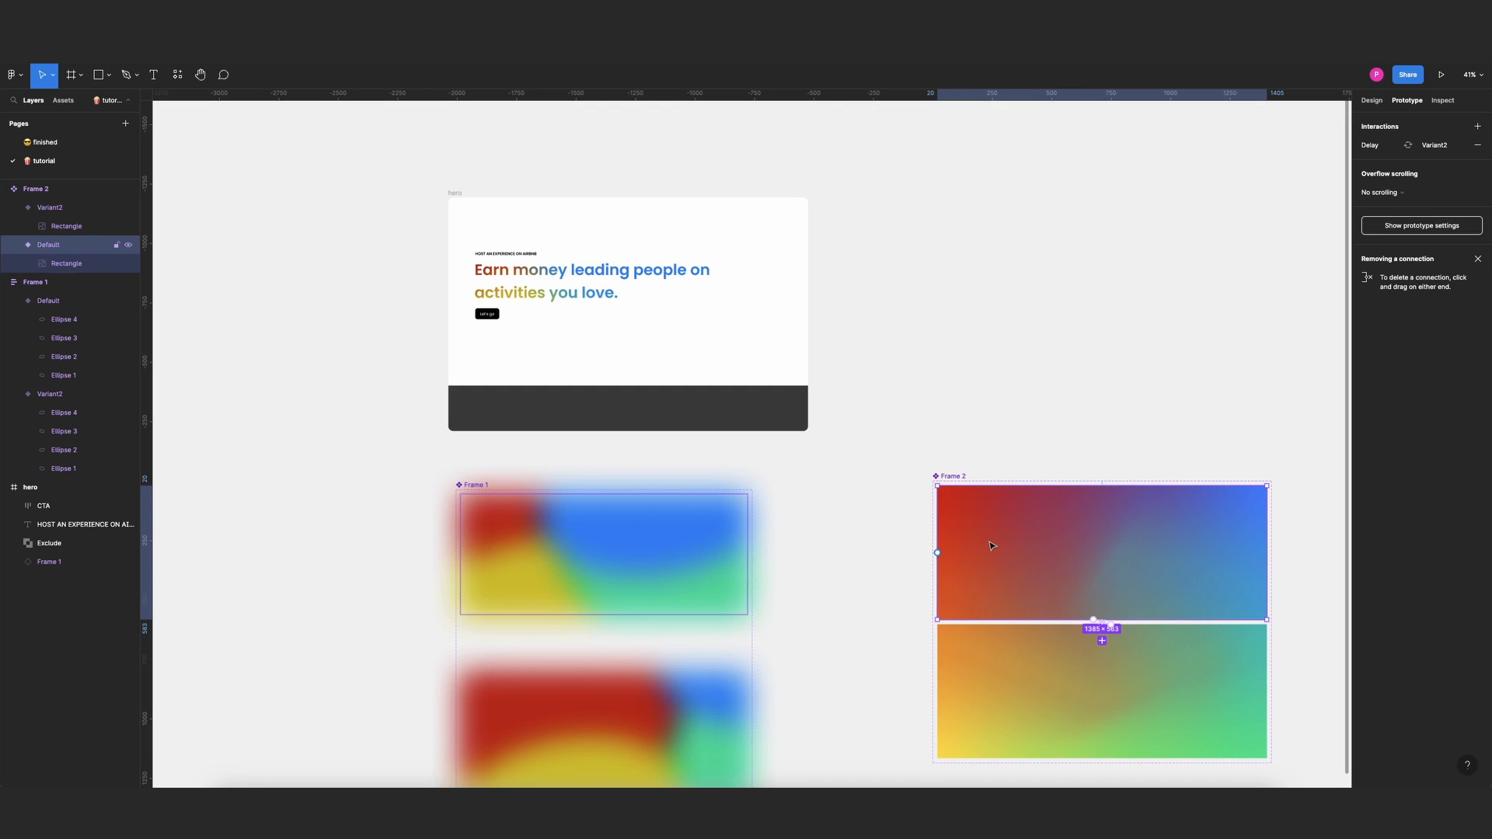
pyautogui.scroll(3, 570, 300)
pyautogui.click(78, 566)
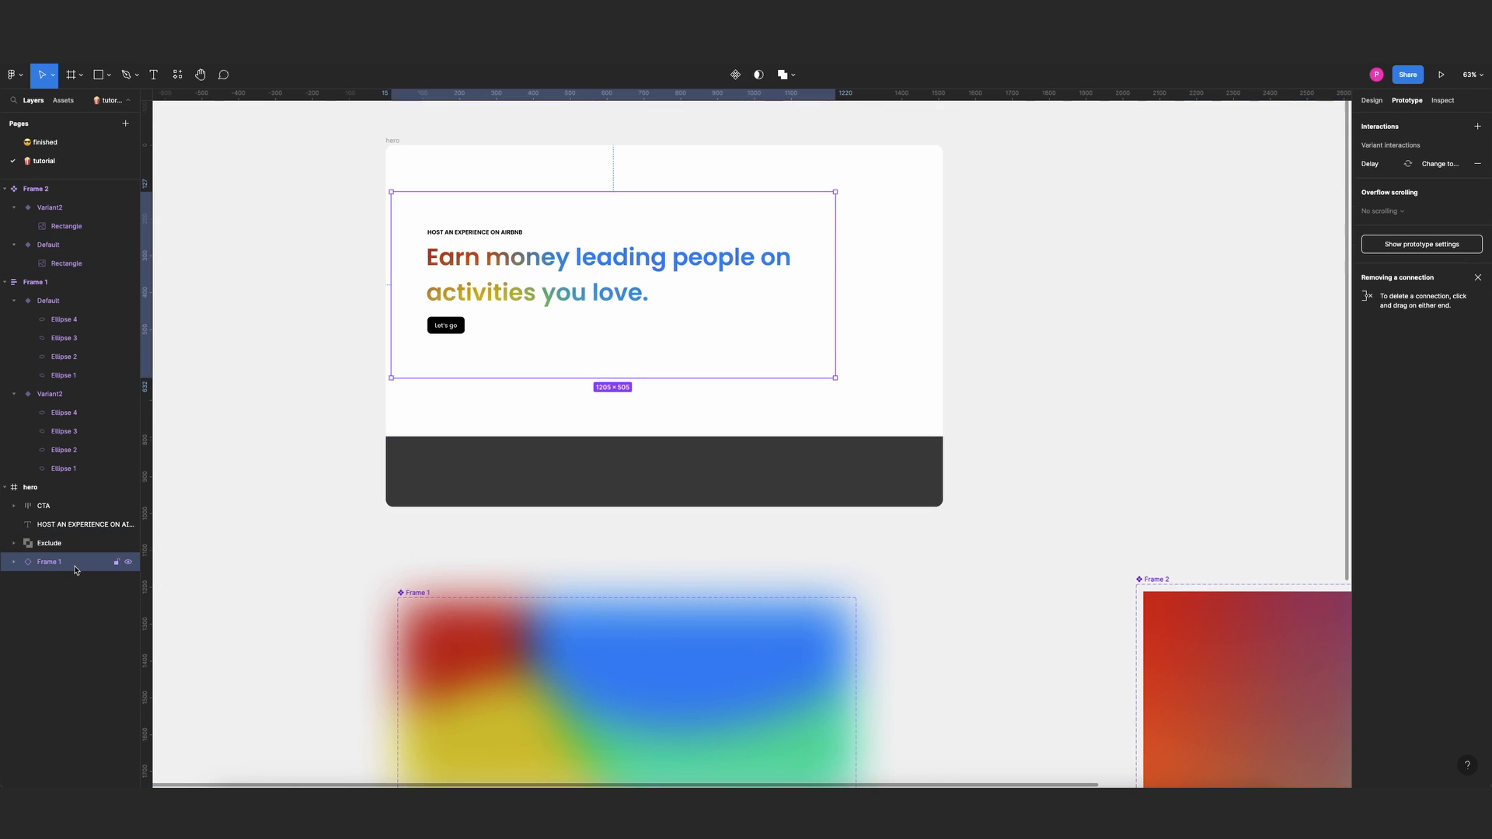
pyautogui.rightClick(76, 569)
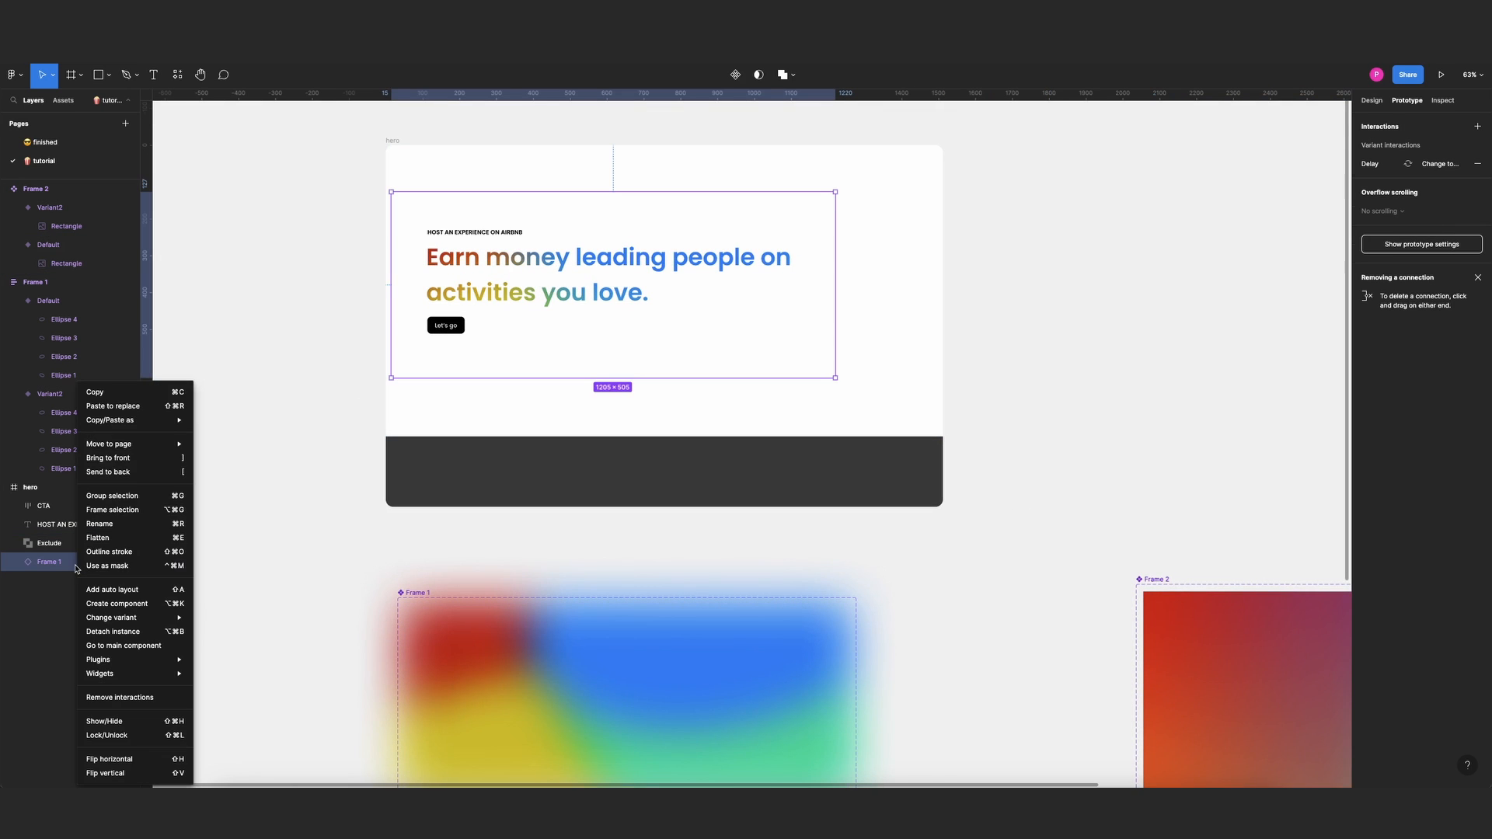
pyautogui.click(123, 410)
pyautogui.click(969, 304)
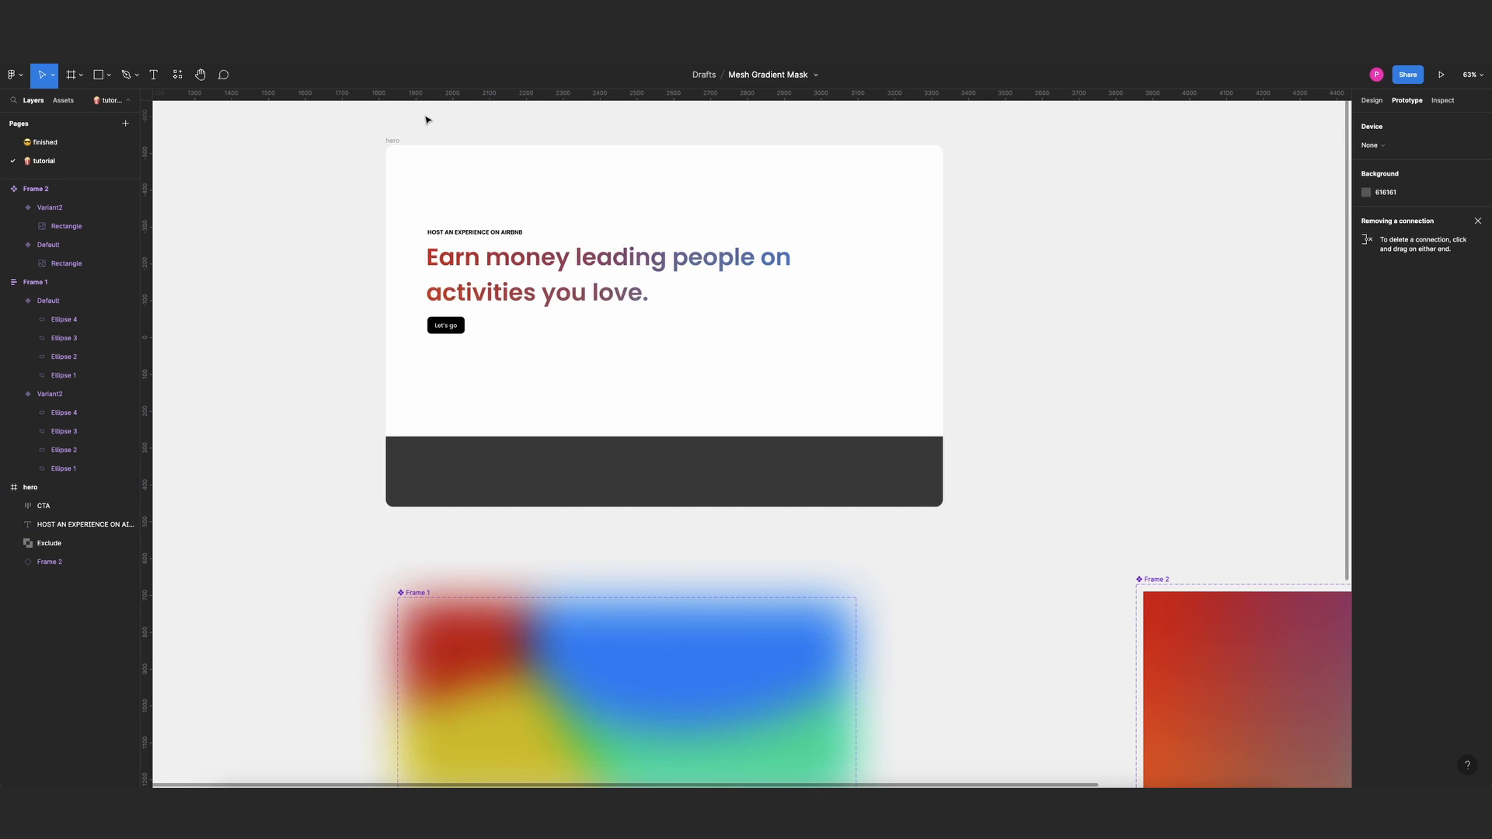
# Play the hero frame's prototype to check the mesh gradient animation behind the heading.
pyautogui.click(394, 140)
pyautogui.click(1441, 75)
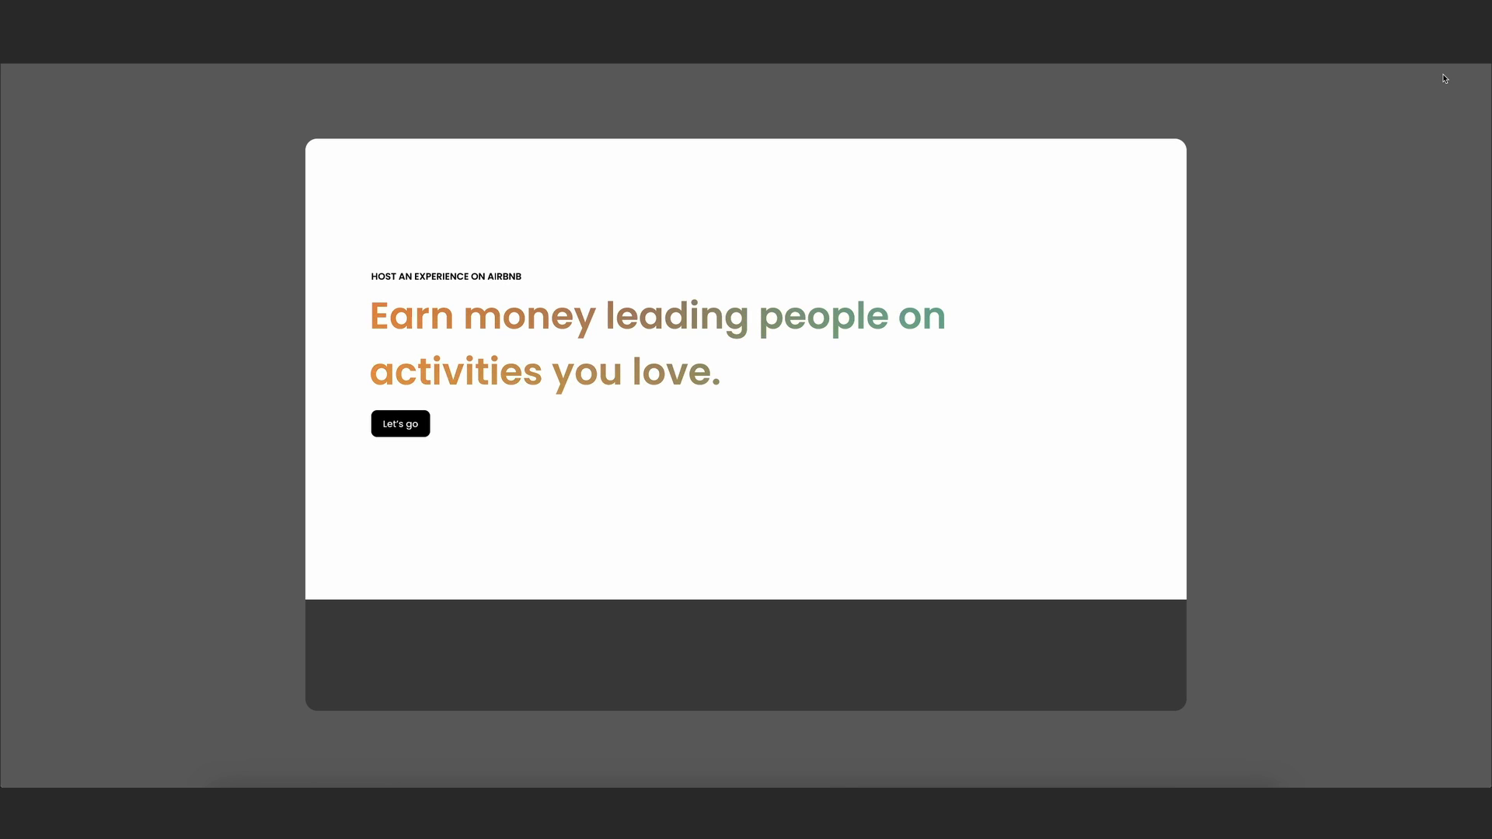
pyautogui.press('super+w')
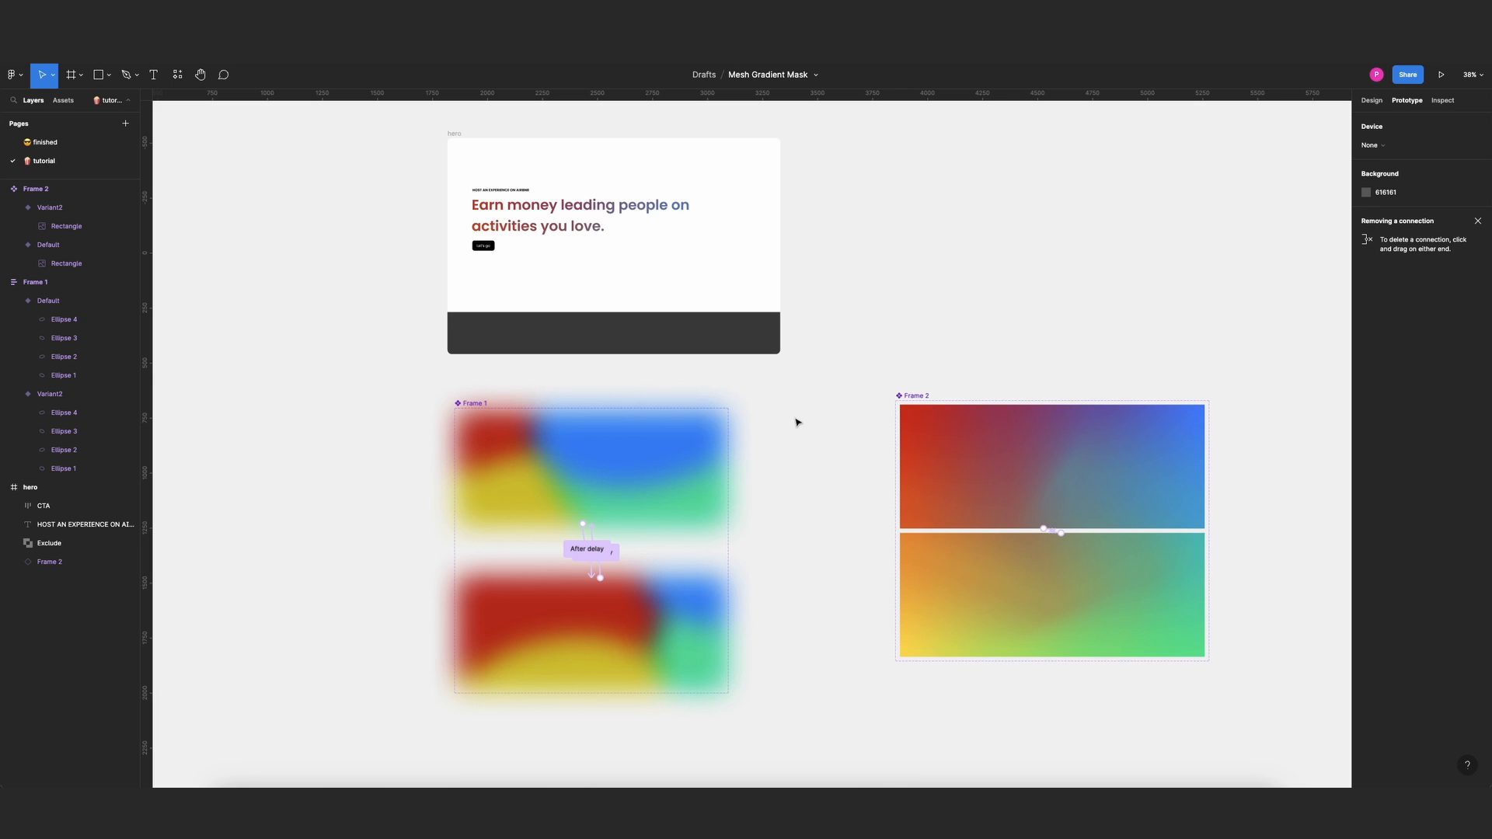
pyautogui.hscroll(3, 893, 404)
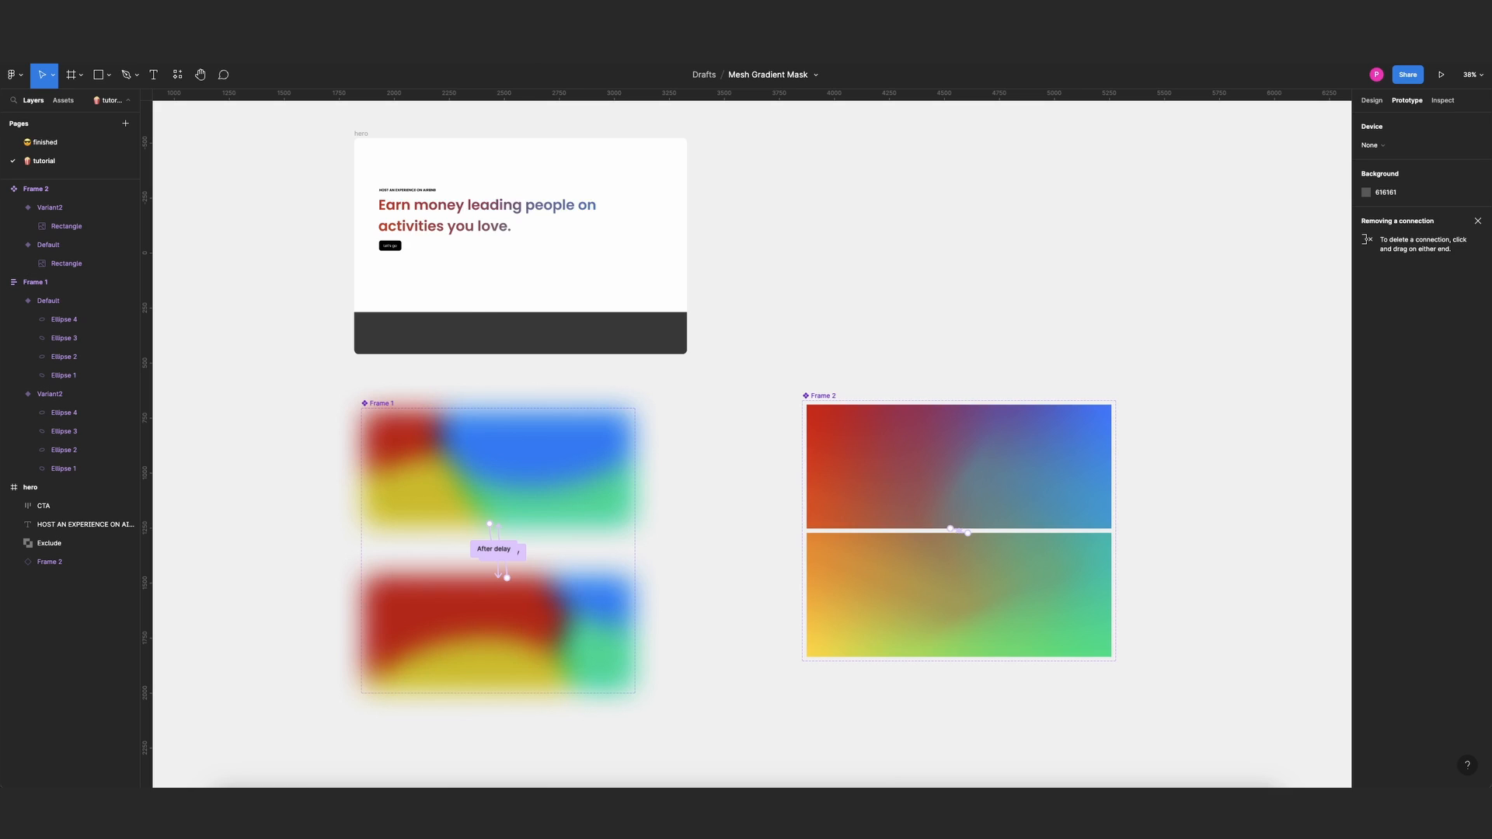
pyautogui.hotkey('ctrl', 'alt', 'Return')
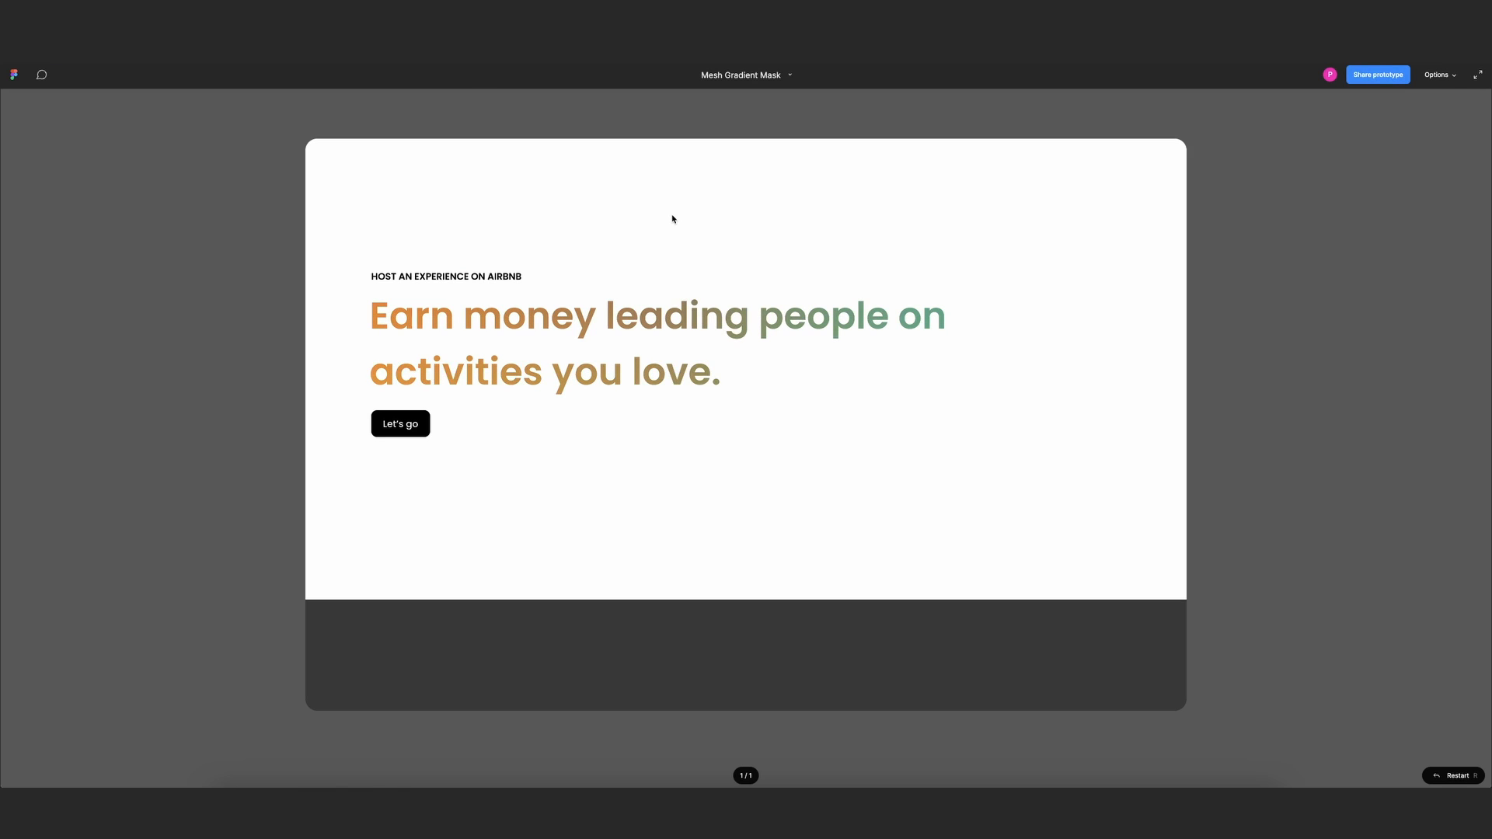